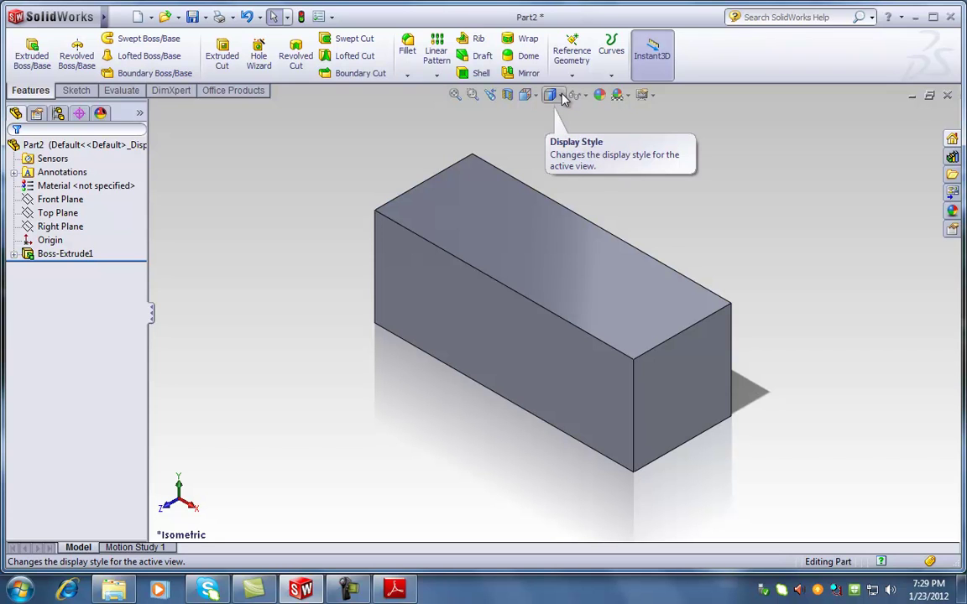
Step: Display the block with Hidden Lines Visible and examine its hidden edges from the isometric and nearby viewing angles
click(563, 96)
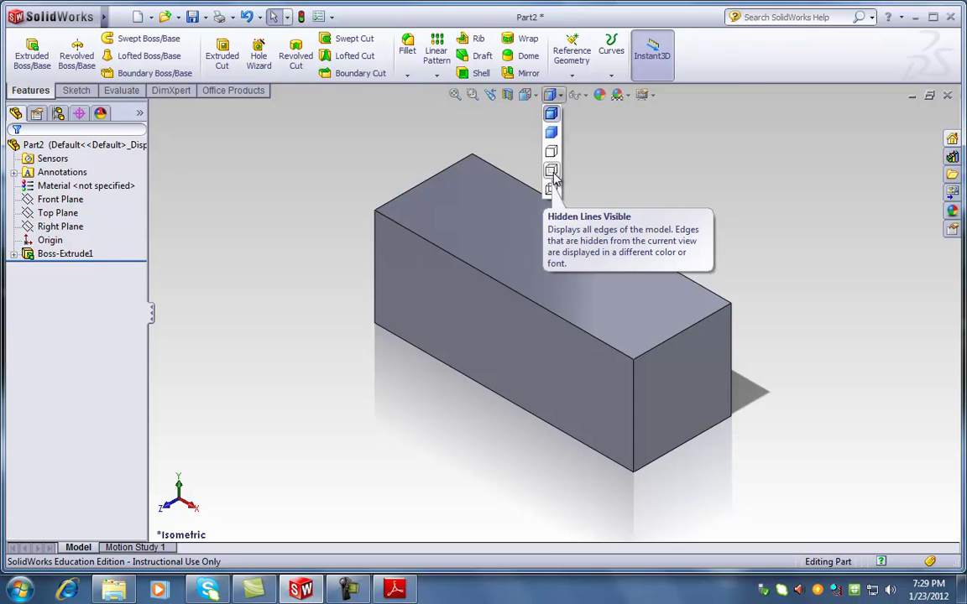
click(553, 176)
middle_drag(781, 255, 816, 302)
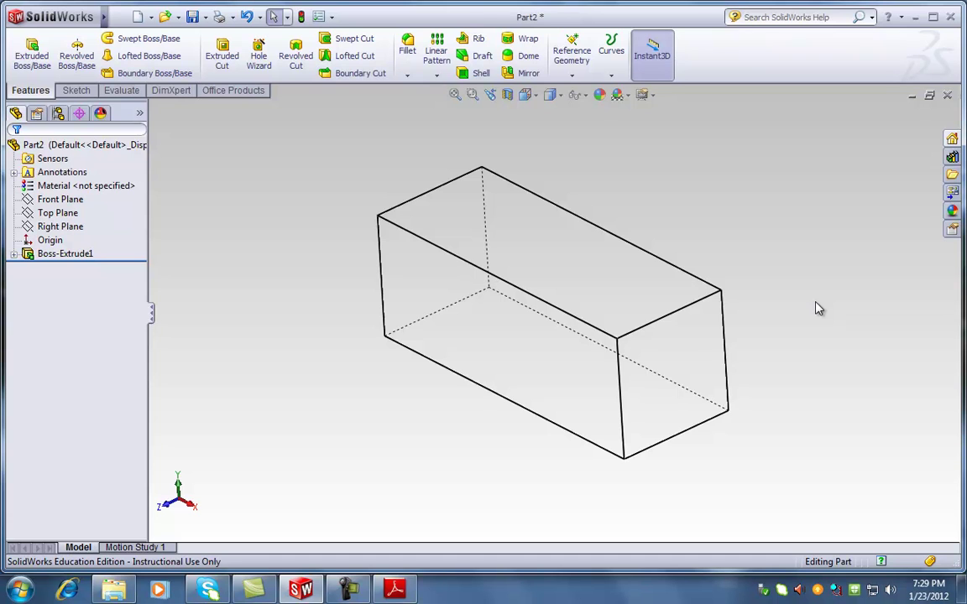
key(space)
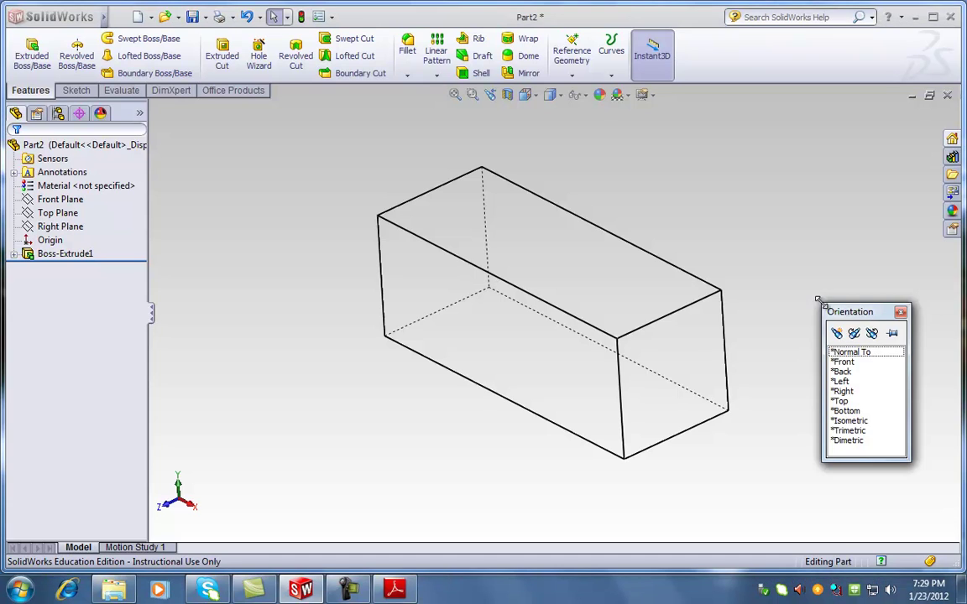
click(858, 421)
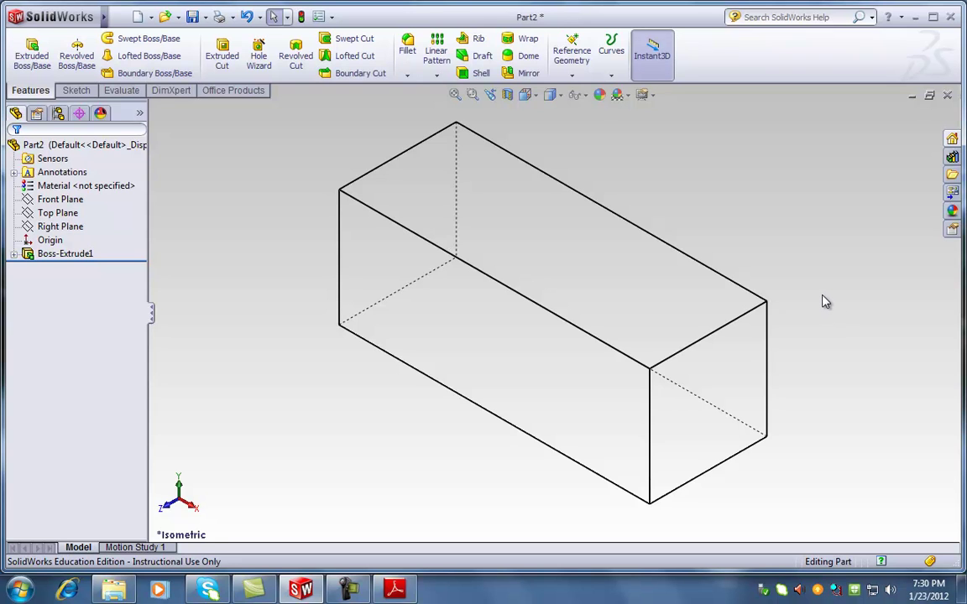
middle_drag(825, 302, 830, 264)
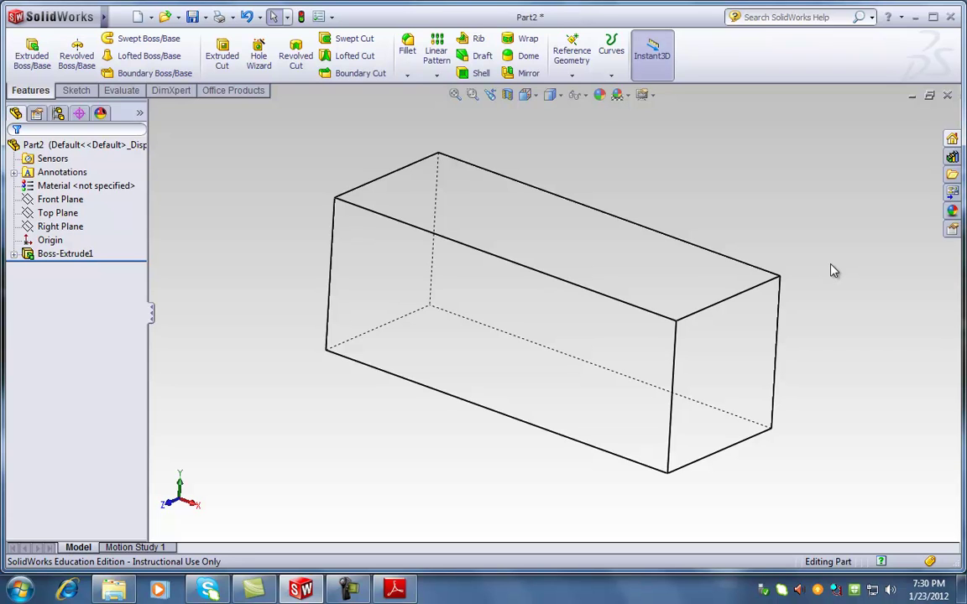
middle_drag(833, 270, 821, 275)
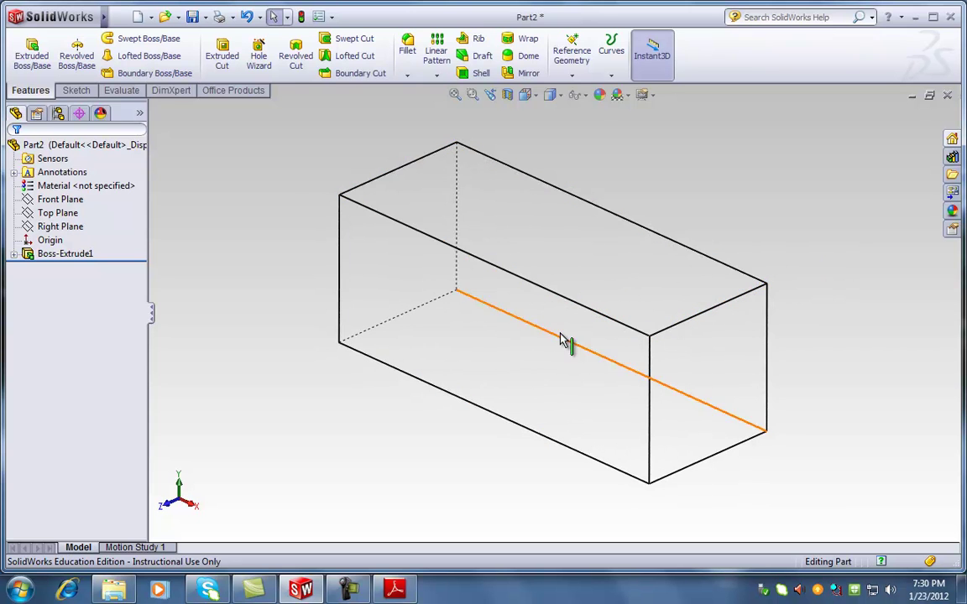
scroll(567, 339, down, 2)
scroll(848, 348, up, 1)
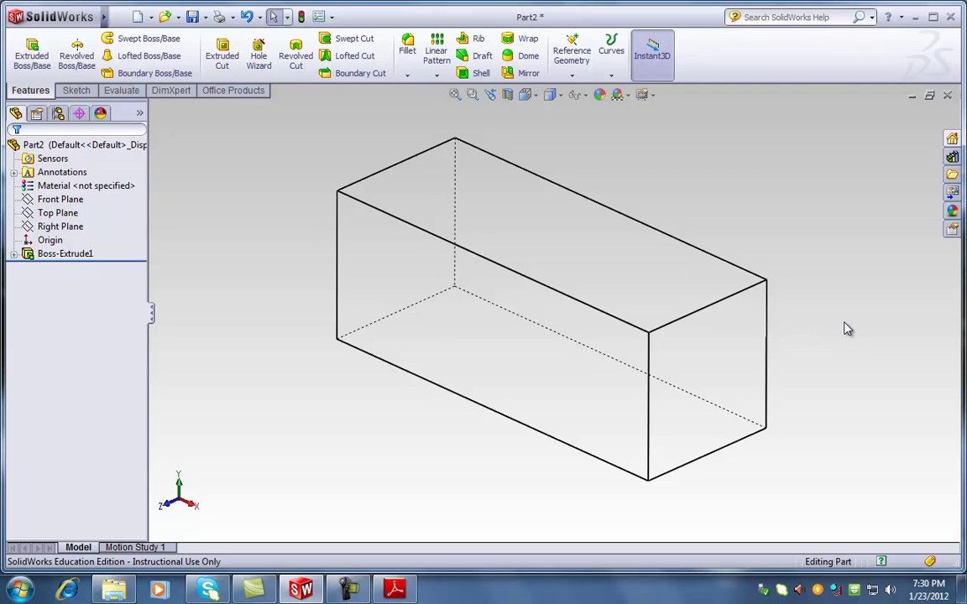
key(f)
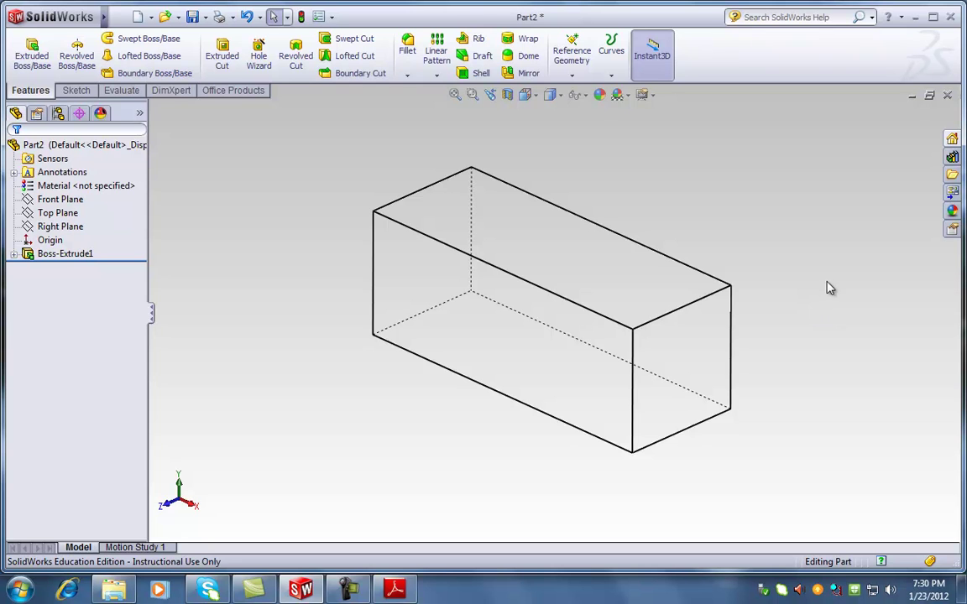
Step: Return the block's display style to Shaded With Edges
click(560, 95)
click(554, 114)
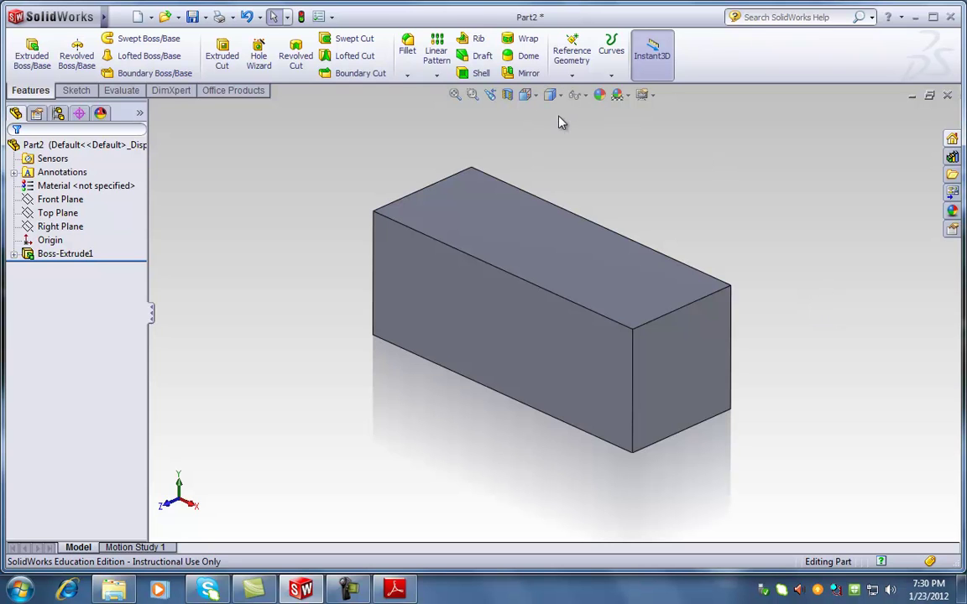
mouse_move(835, 263)
middle_down()
mouse_move(811, 241)
mouse_move(839, 254)
middle_up()
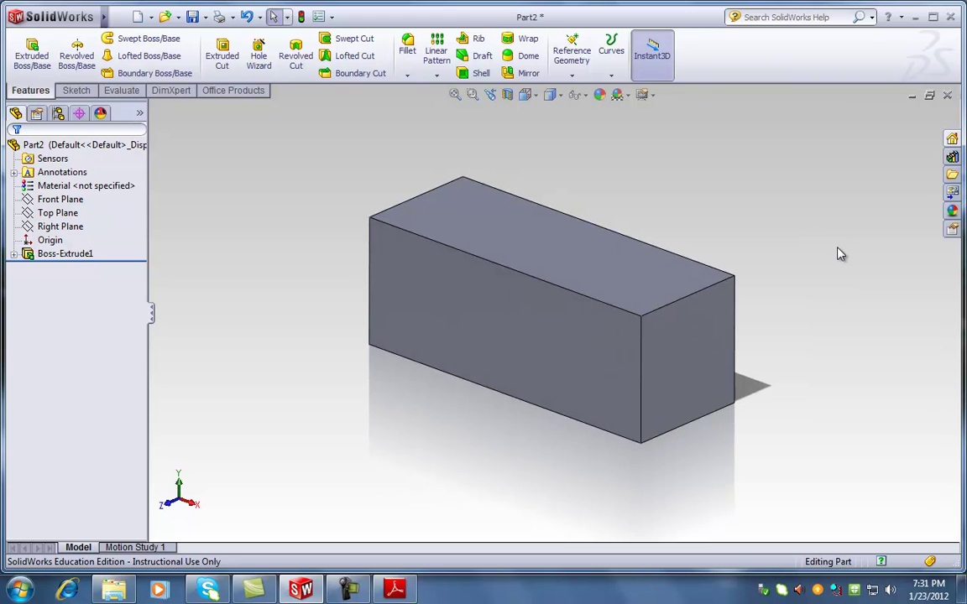
Step: Sketch a circle of about 1.26 in radius near the middle of the block's square end face, viewed normal to it
click(696, 367)
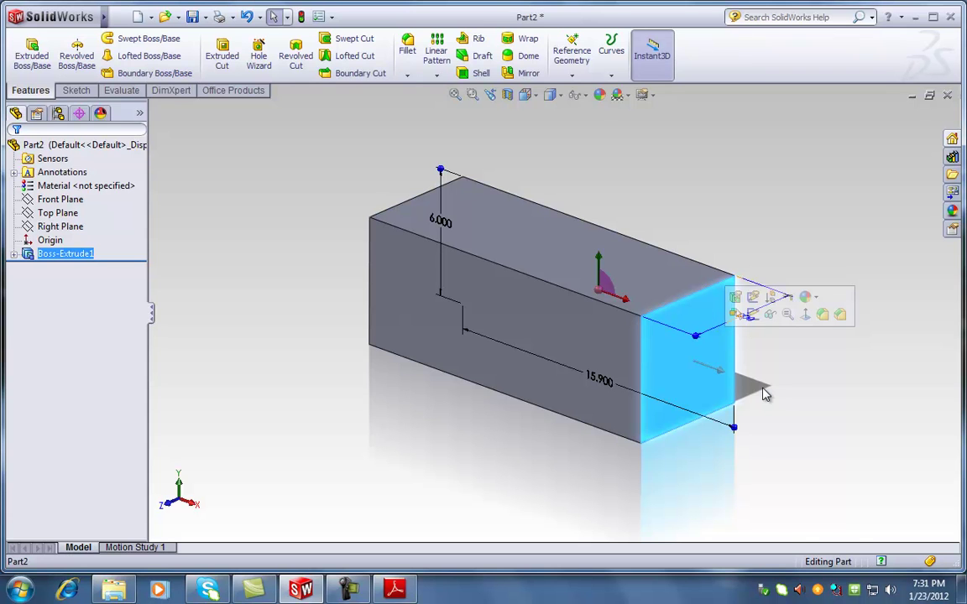
key(space)
key(Return)
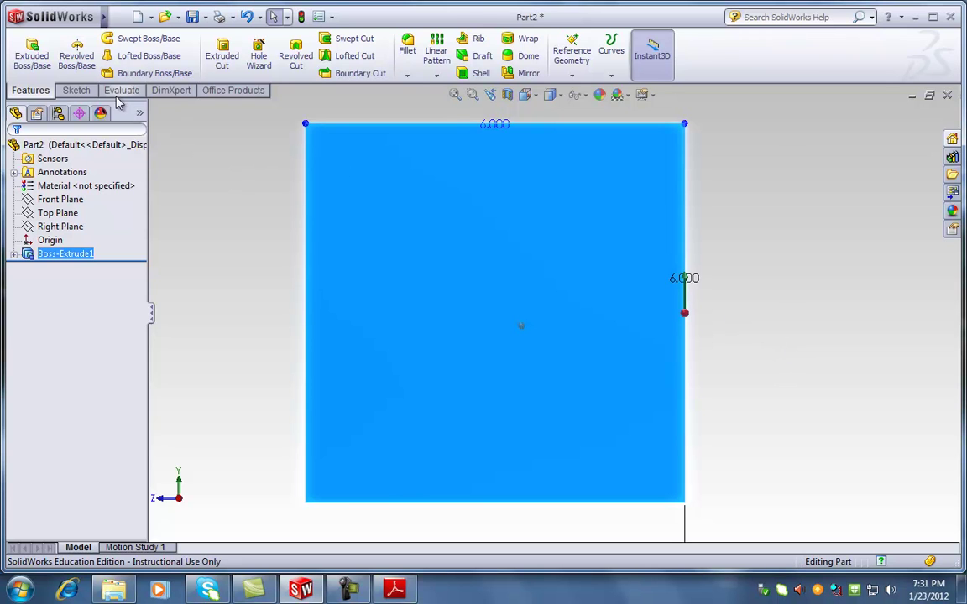
click(76, 90)
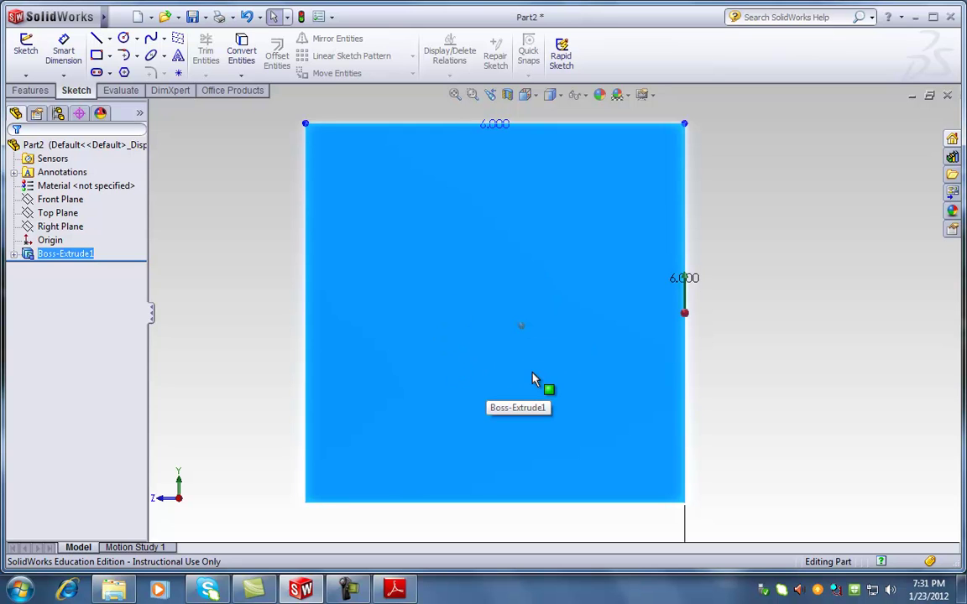
click(124, 39)
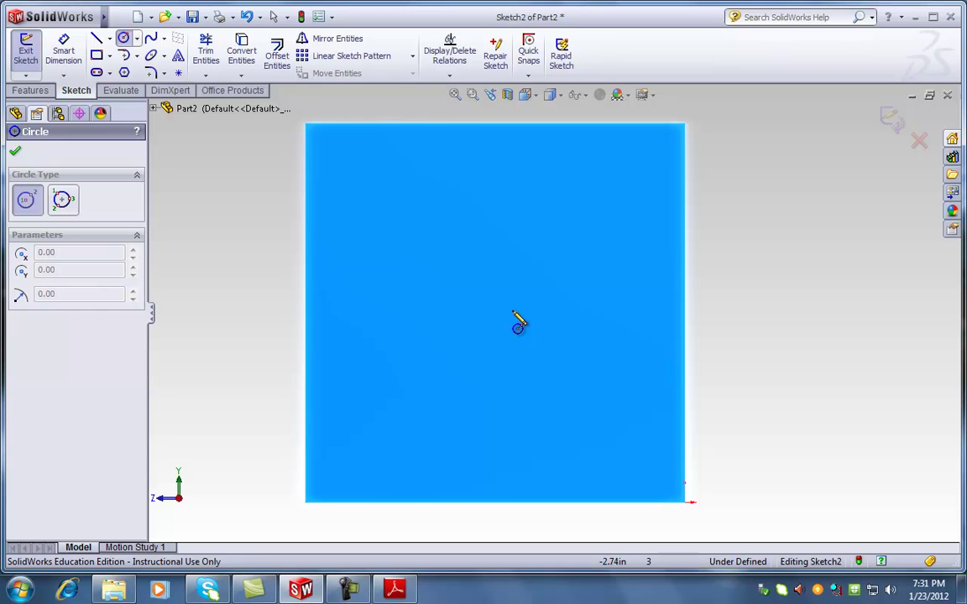
click(492, 309)
click(538, 373)
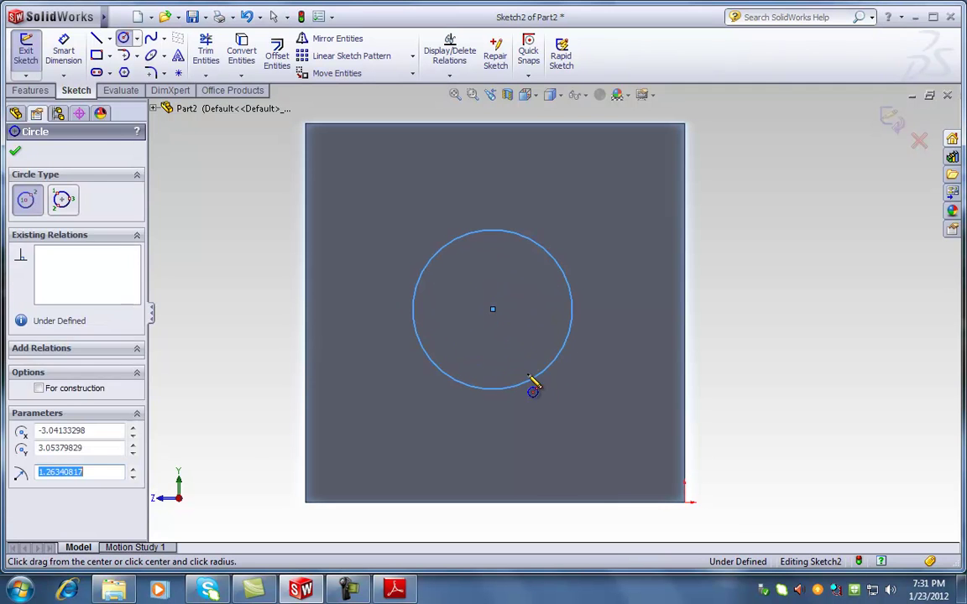
key(Escape)
click(658, 352)
click(766, 337)
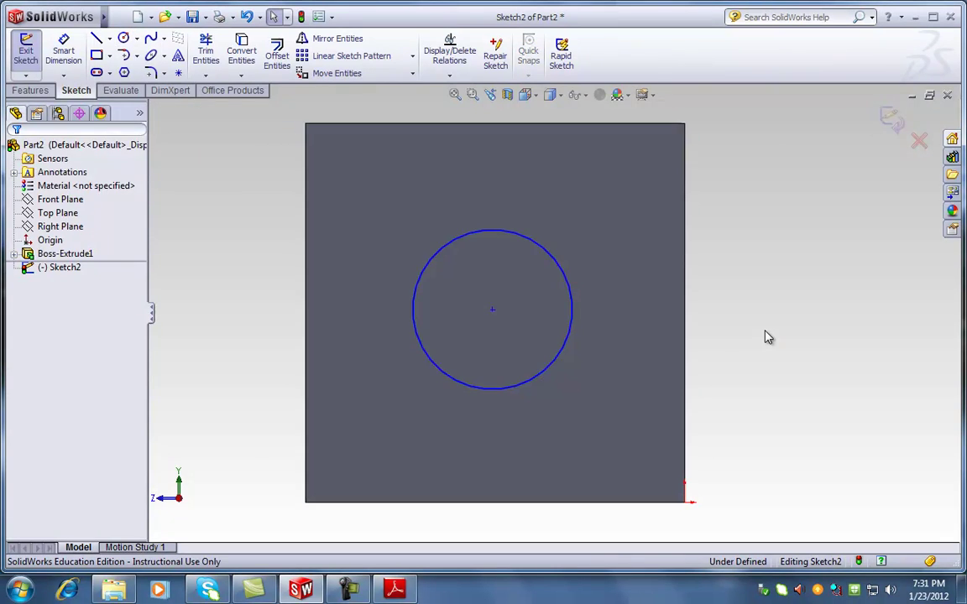
Step: Shift the circle's center slightly up and to the right and resize the circle to about 1.24 in radius
mouse_move(493, 309)
mouse_down()
mouse_move(515, 273)
mouse_move(525, 322)
mouse_move(494, 374)
mouse_move(481, 375)
mouse_move(501, 301)
mouse_up()
drag(578, 300, 577, 330)
click(743, 333)
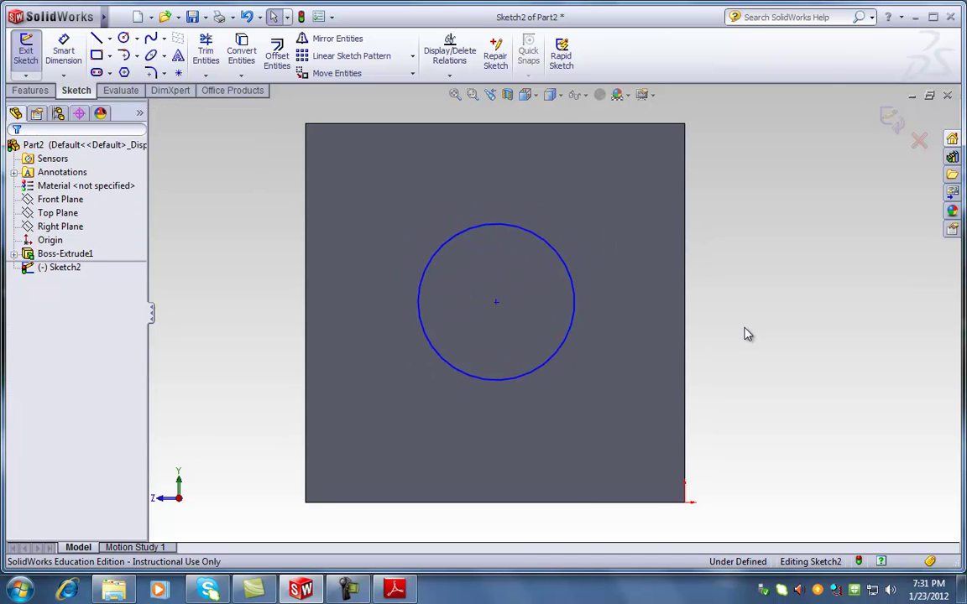
scroll(518, 330, up, 2)
scroll(457, 337, down, 2)
scroll(460, 336, up, 2)
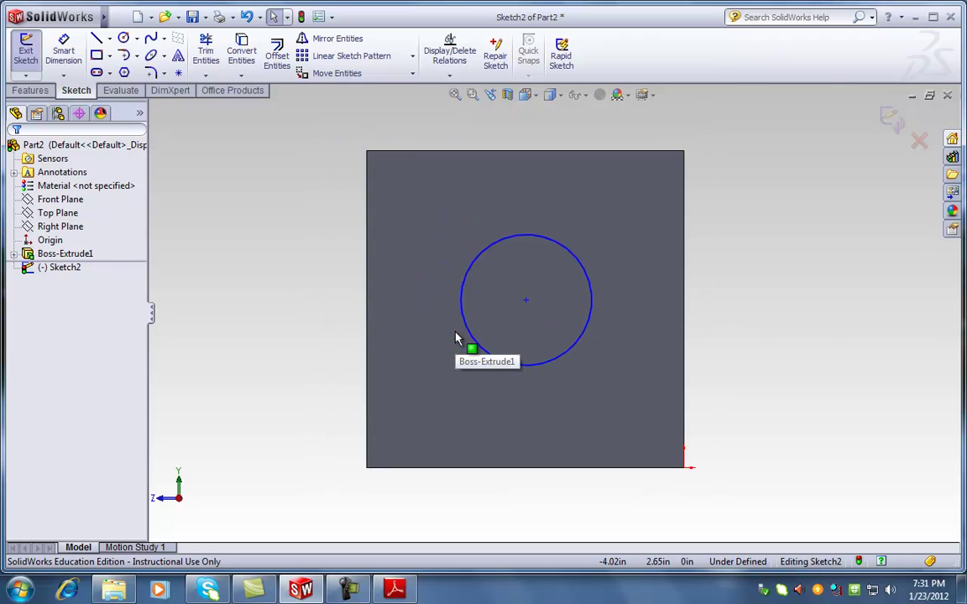
scroll(738, 325, down, 2)
scroll(520, 323, up, 2)
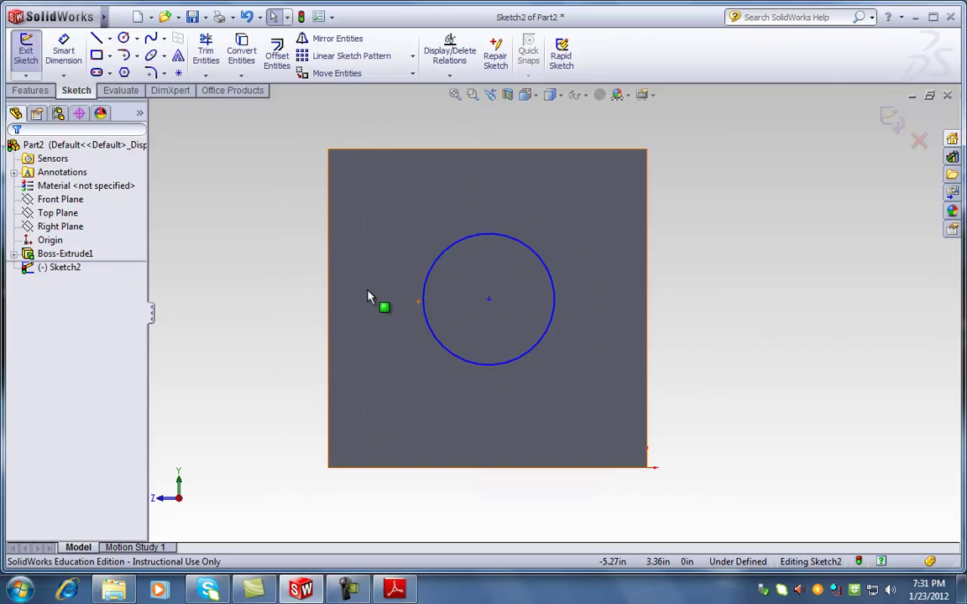
scroll(336, 252, down, 2)
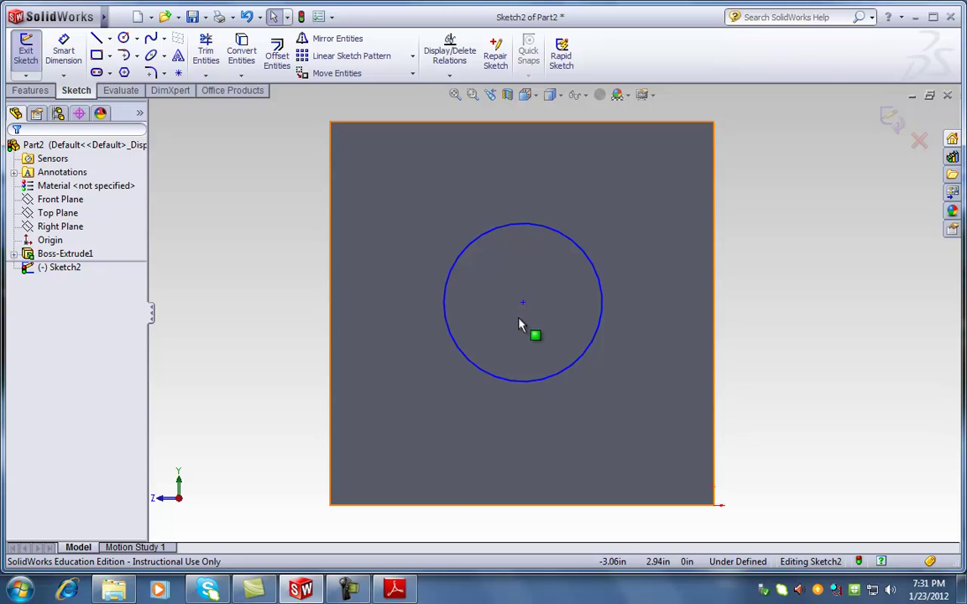
Step: Dimension the circle's diameter as 2.5 in
click(66, 52)
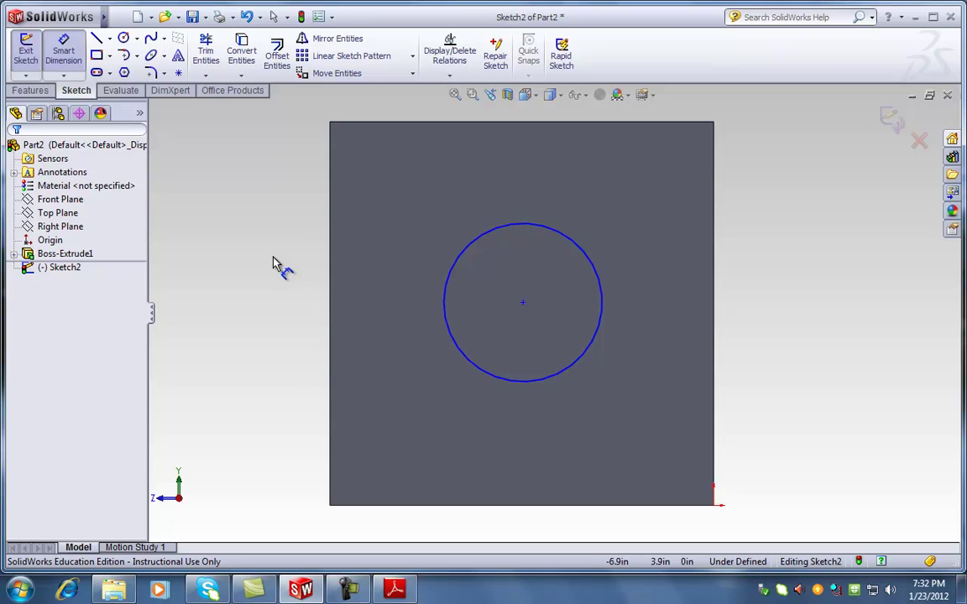
click(600, 277)
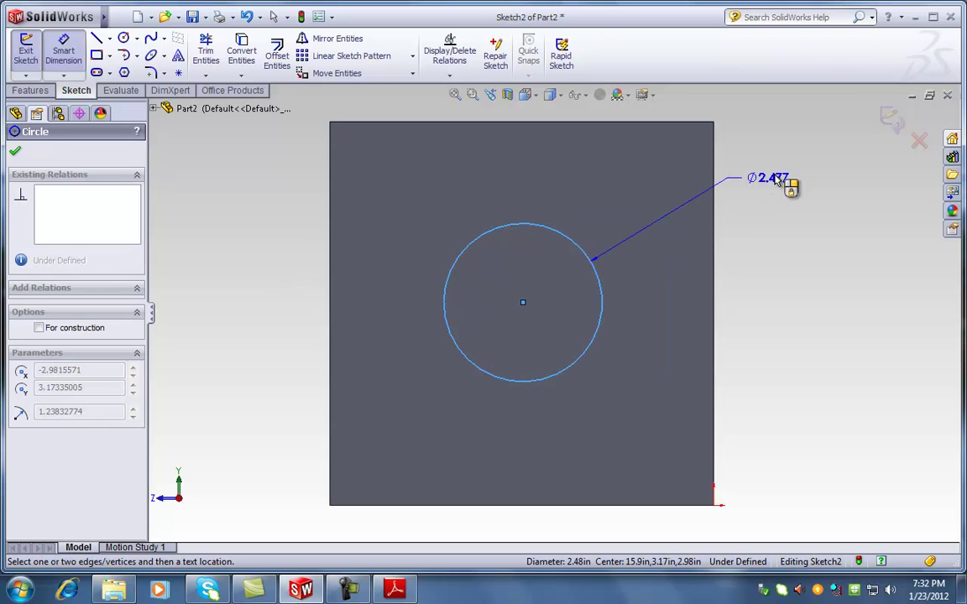
click(787, 165)
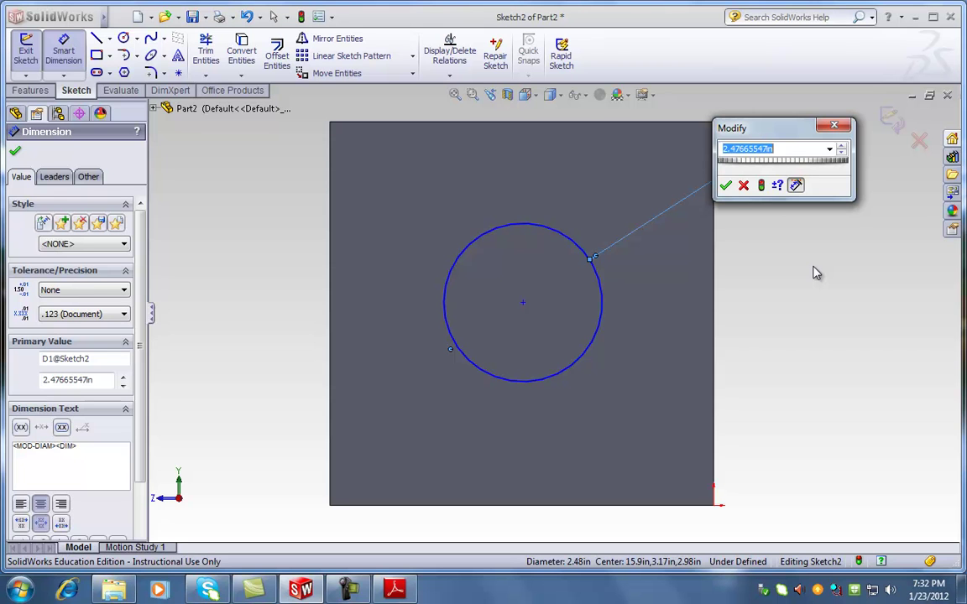
text(2.5)
key(Return)
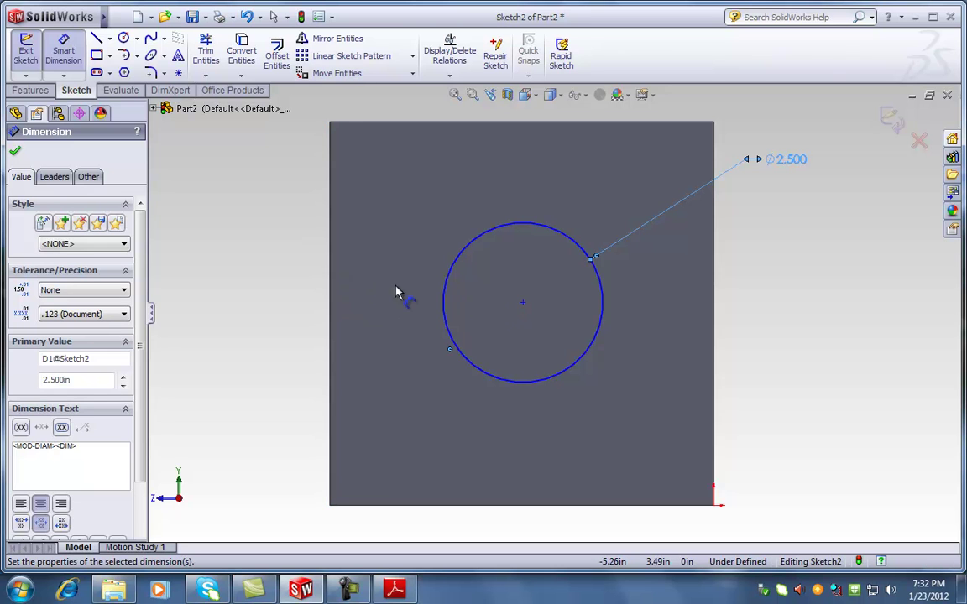
Step: Dimension the circle's center 3 in horizontally from the face's left edge, placing the dimension above the face
click(523, 305)
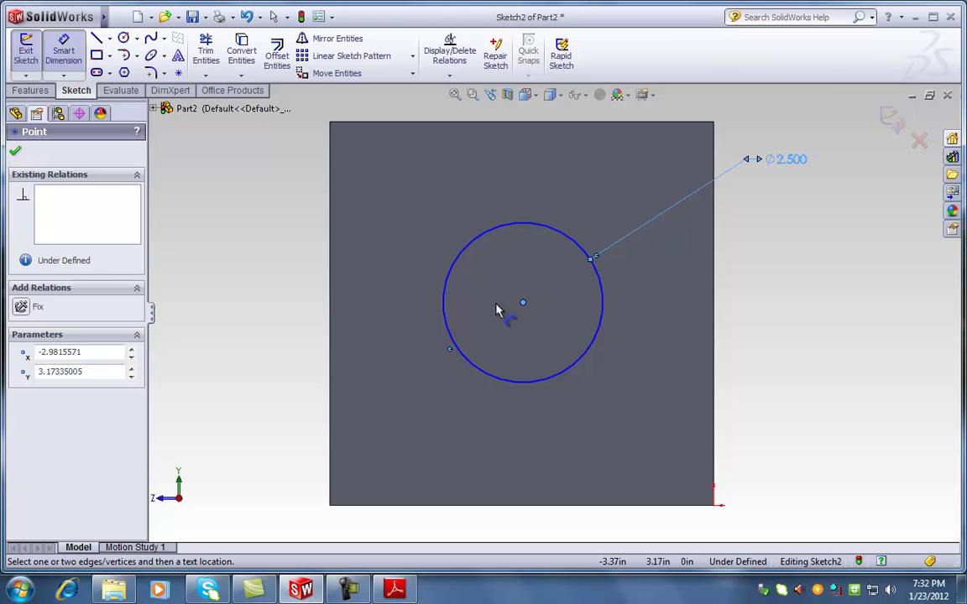
click(332, 306)
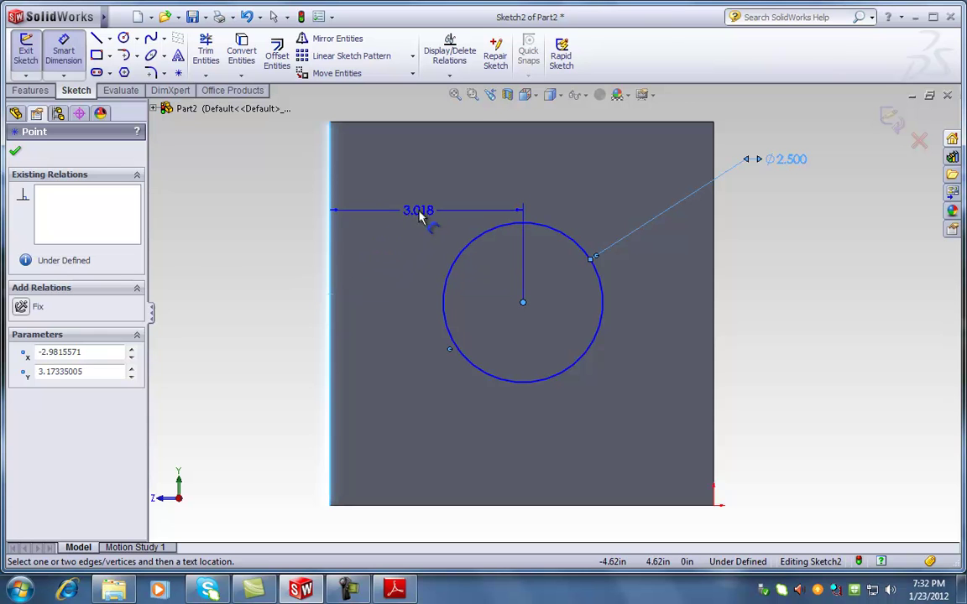
scroll(441, 203, up, 1)
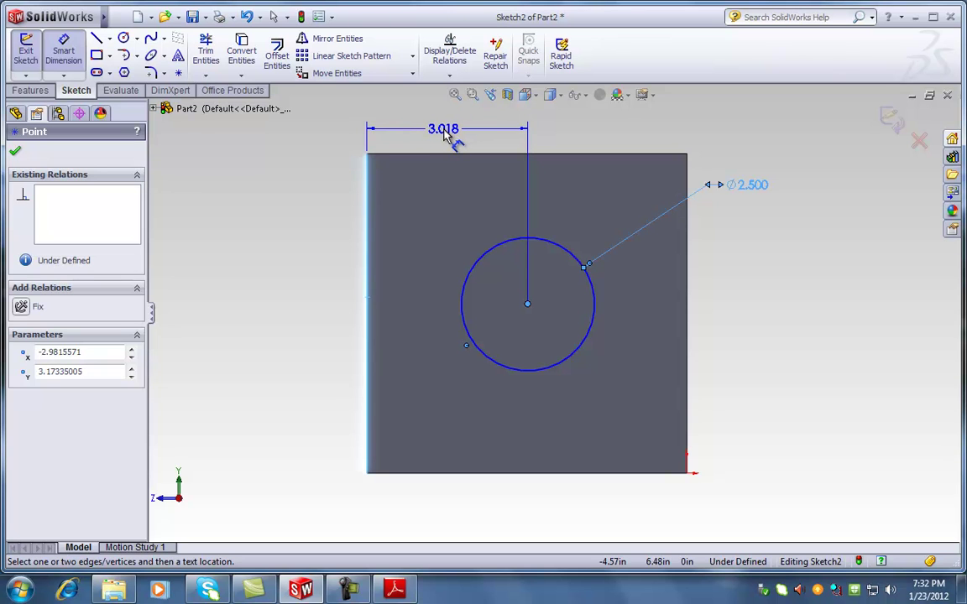
click(445, 137)
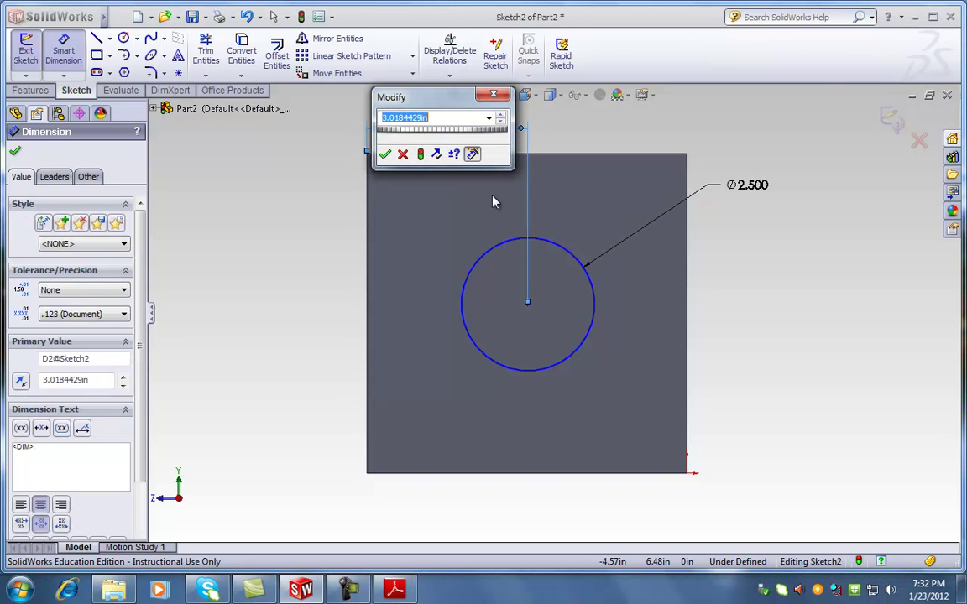
text(3)
key(Return)
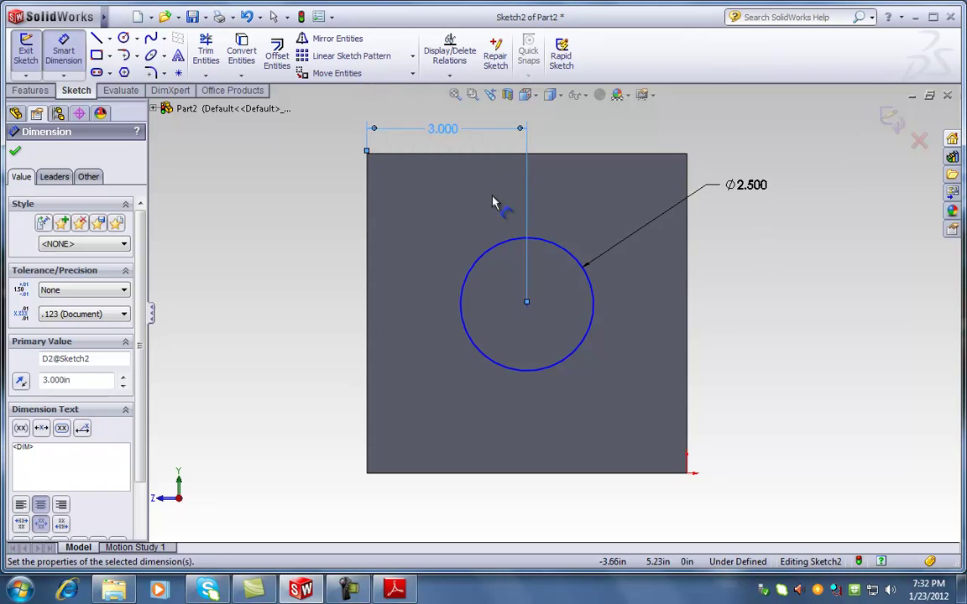
click(16, 154)
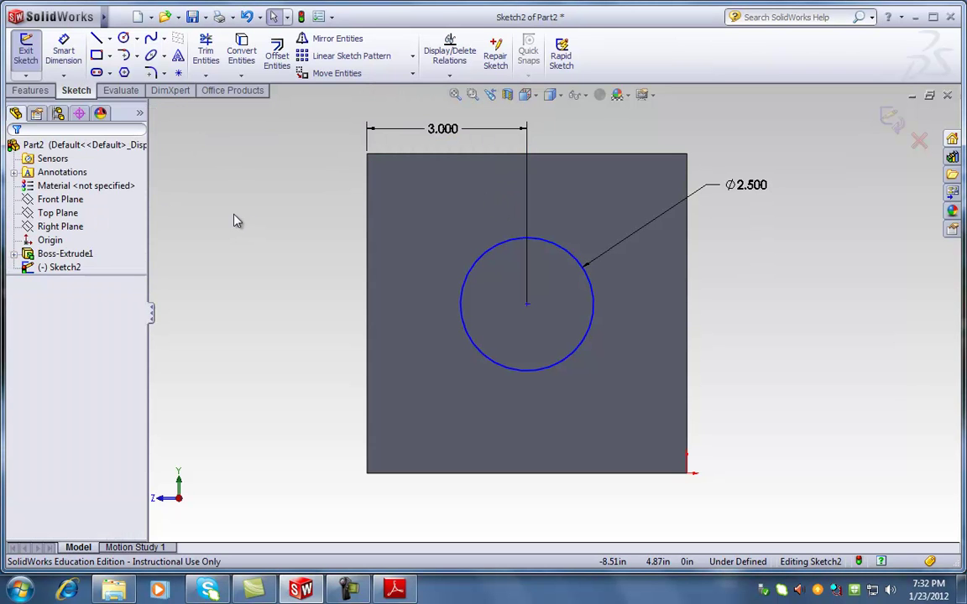
Step: Dimension the circle's center 3 in vertically from the face's bottom edge and move the horizontal dimension slightly farther above the face
click(63, 50)
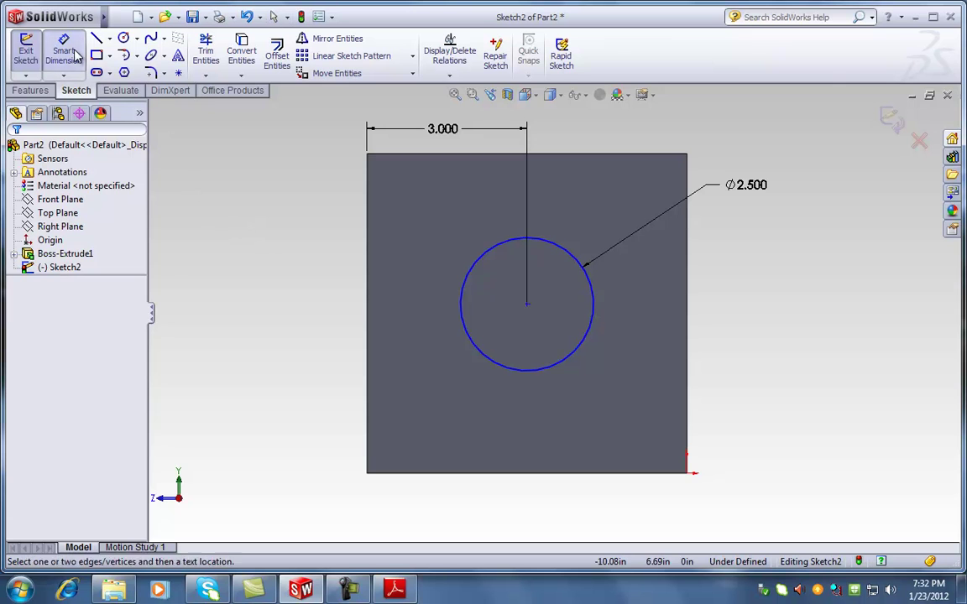
click(526, 306)
click(535, 472)
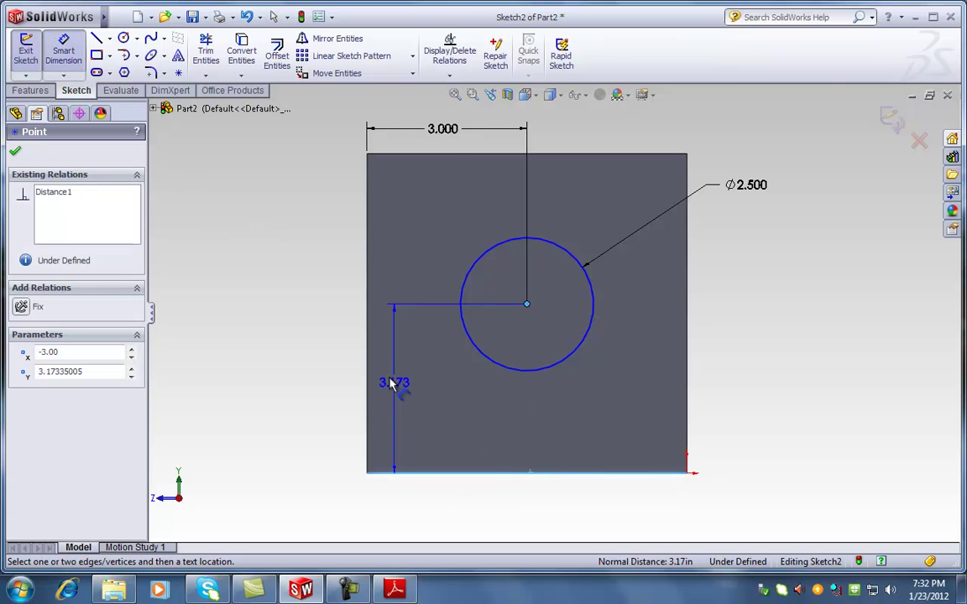
click(319, 387)
text(3)
key(Return)
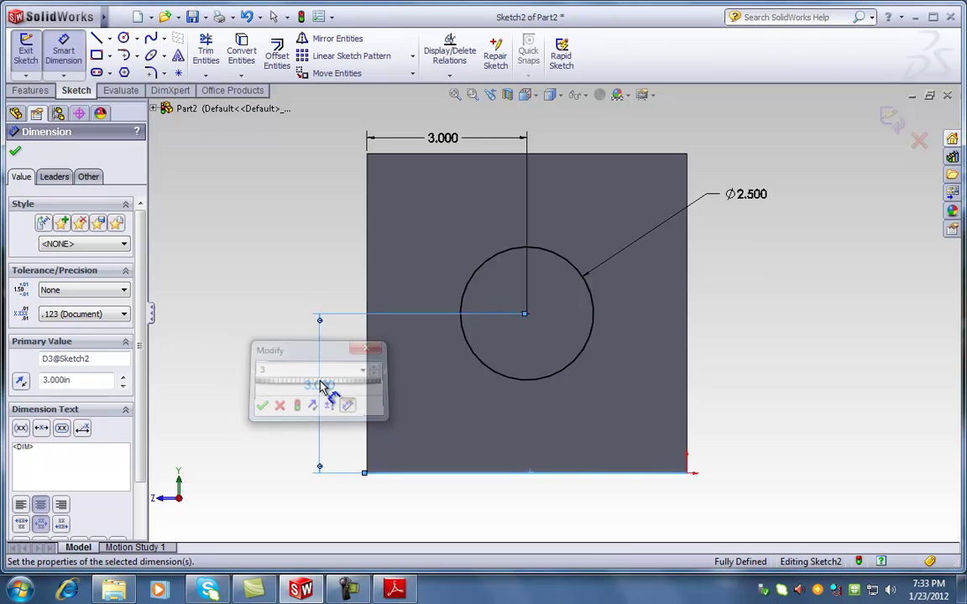
click(15, 151)
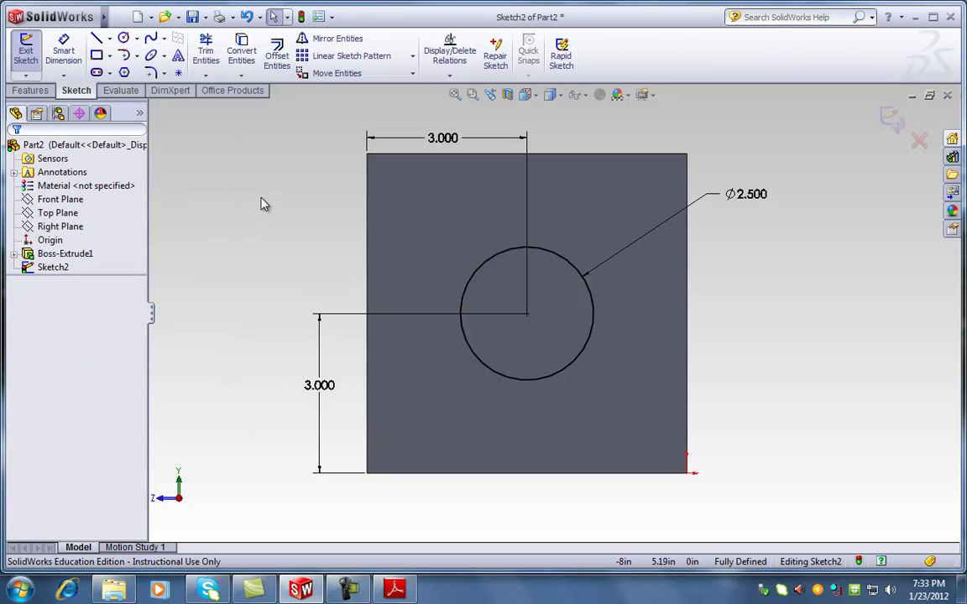
drag(442, 141, 442, 131)
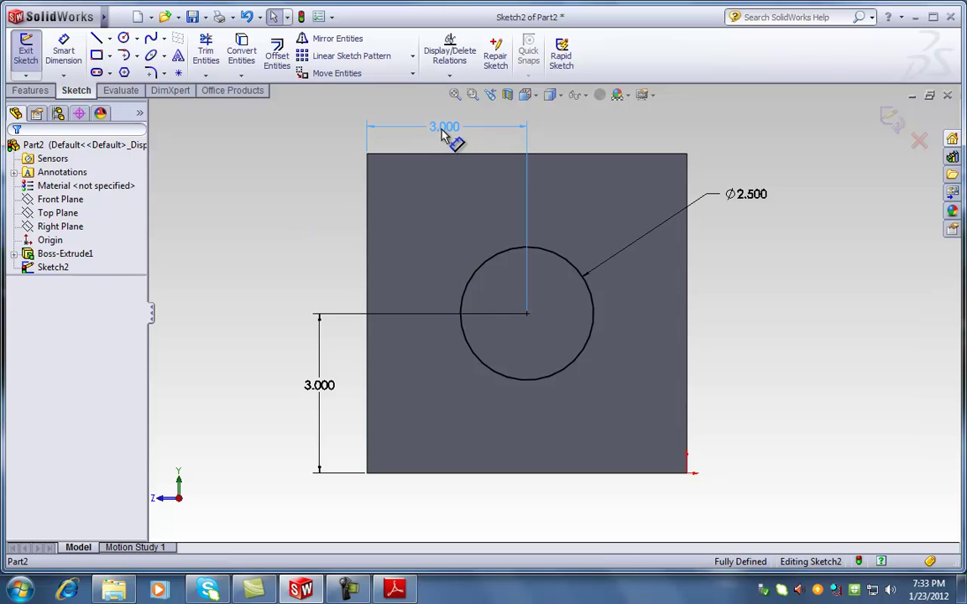
Step: Finish the dimensioned circle sketch on the block's end face and close it
click(294, 226)
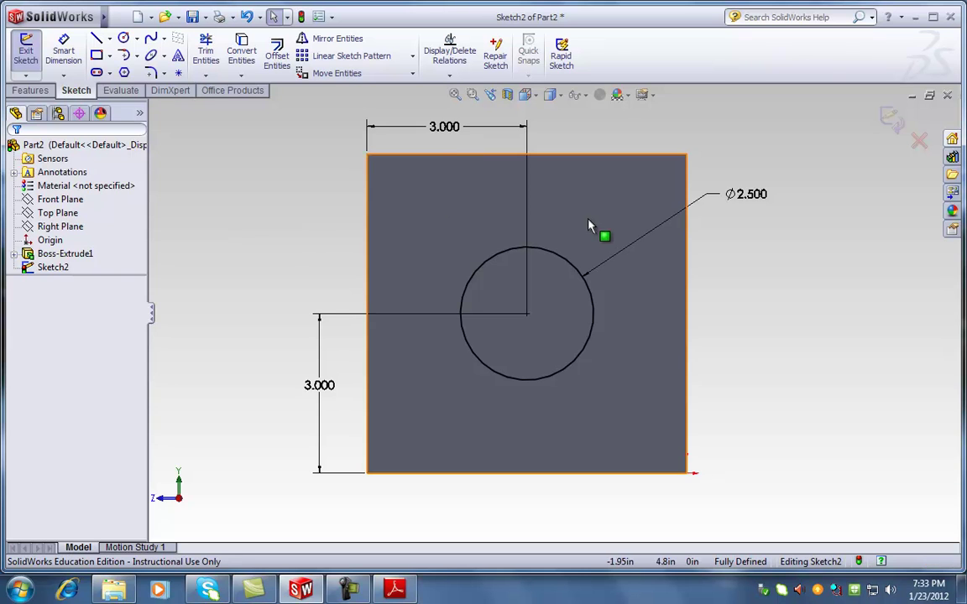
scroll(596, 224, up, 1)
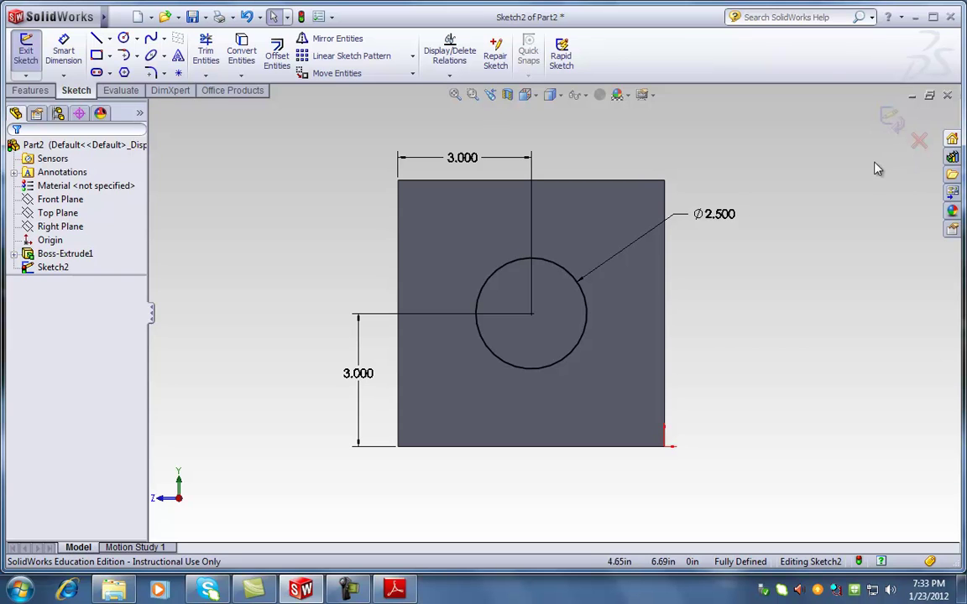
click(890, 120)
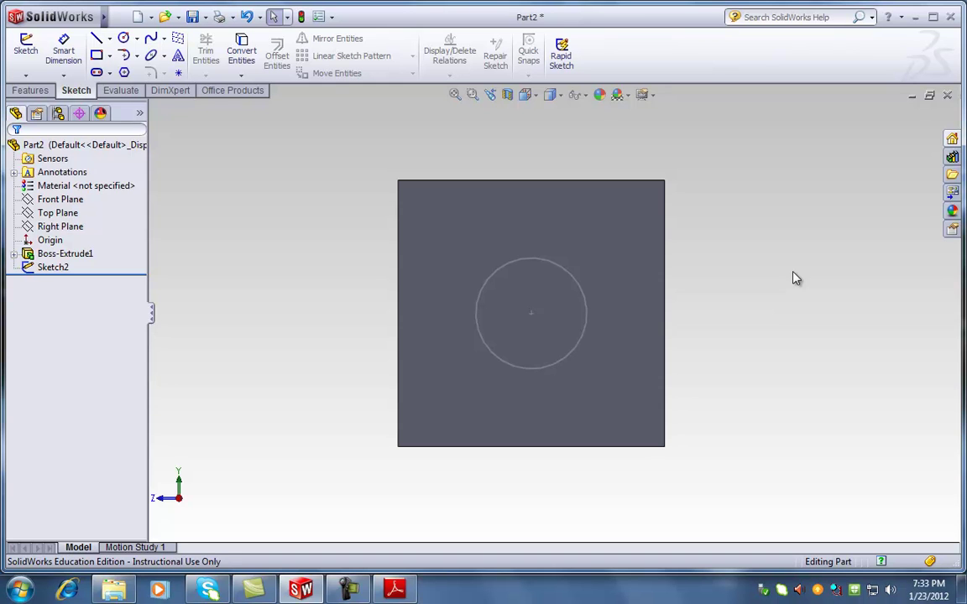
Step: Reopen the circle sketch for editing and set the circle's diameter to 3 in
click(53, 268)
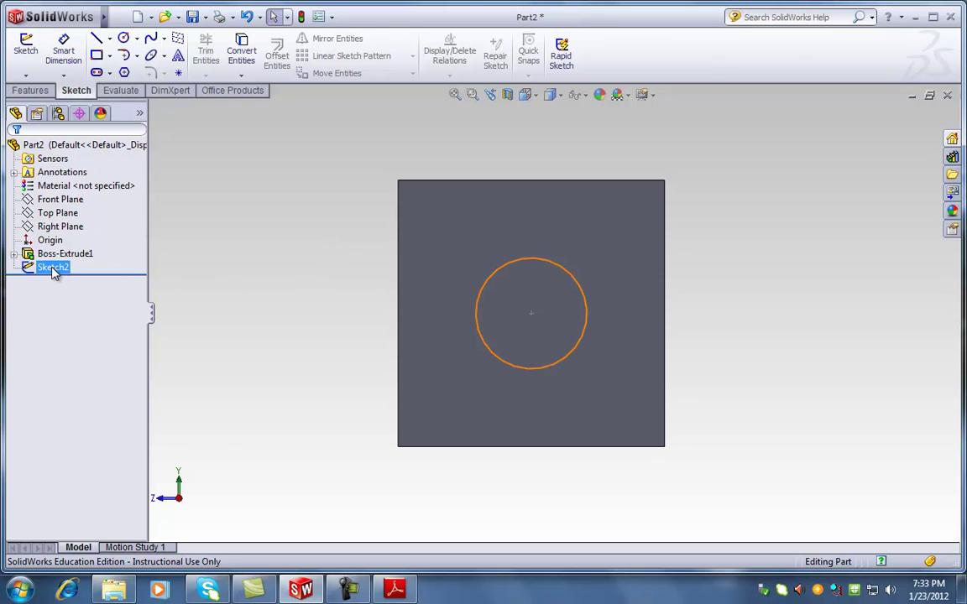
right_click(52, 268)
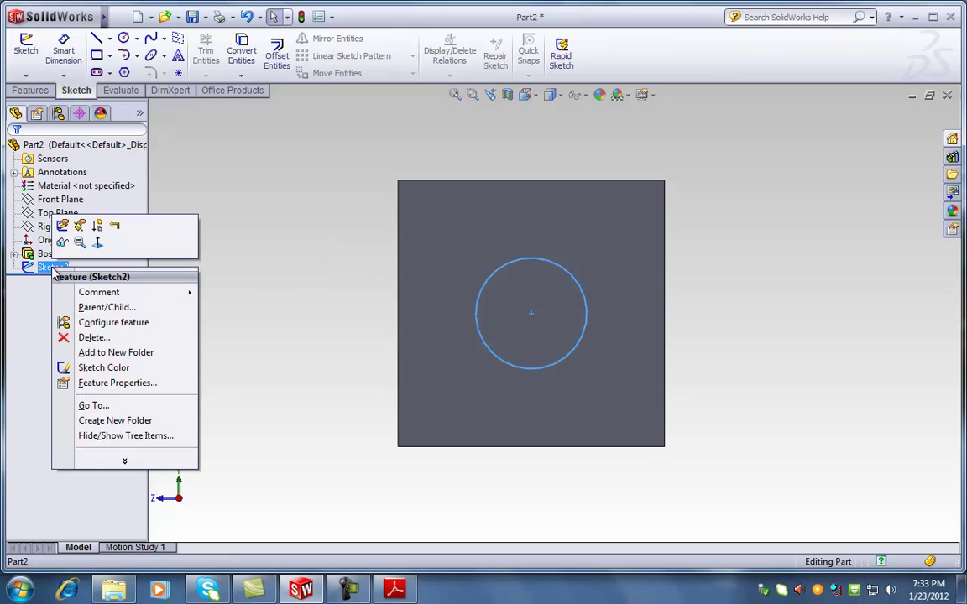
click(63, 226)
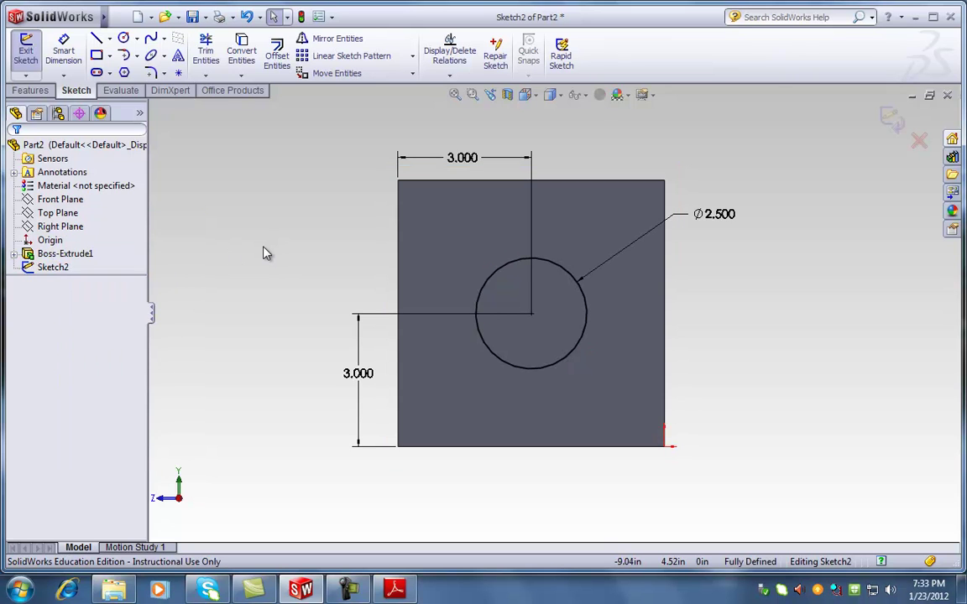
double_click(721, 215)
text(3)
key(Return)
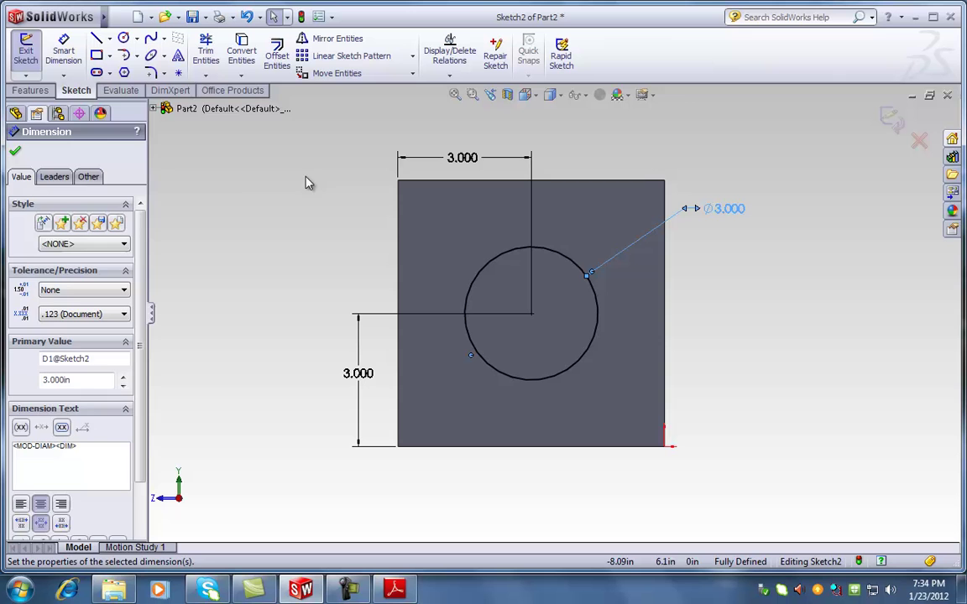
click(15, 151)
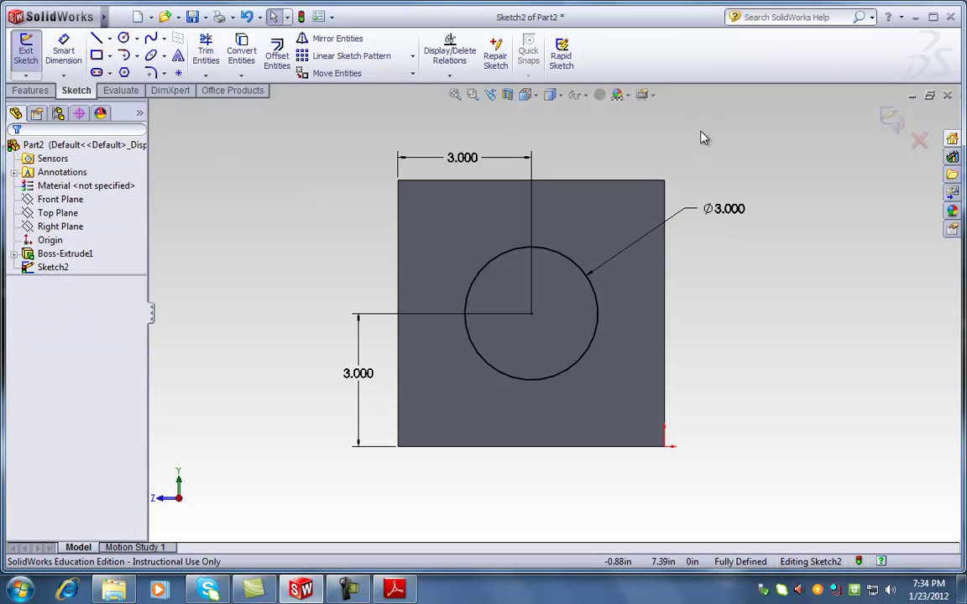
double_click(732, 209)
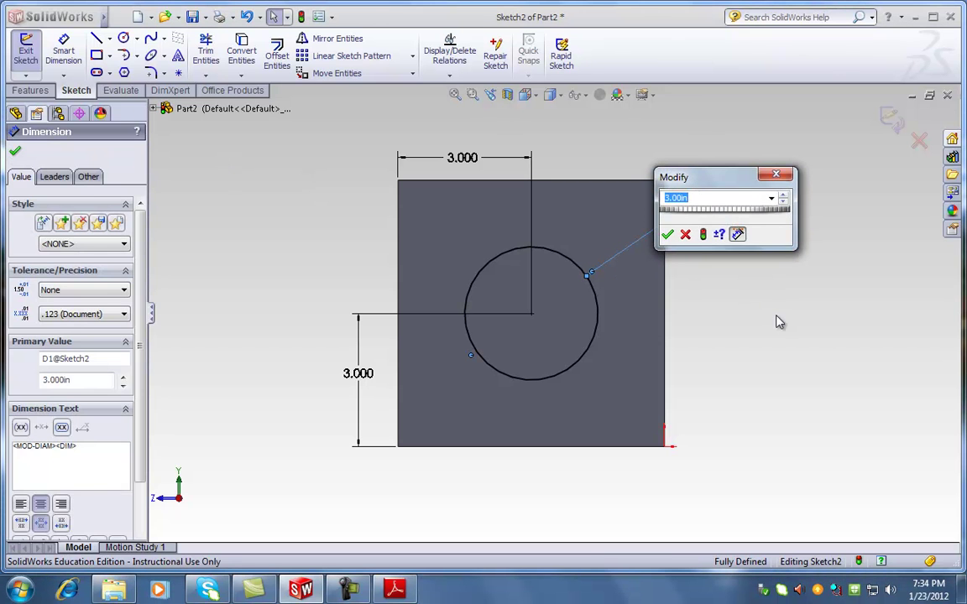
click(776, 175)
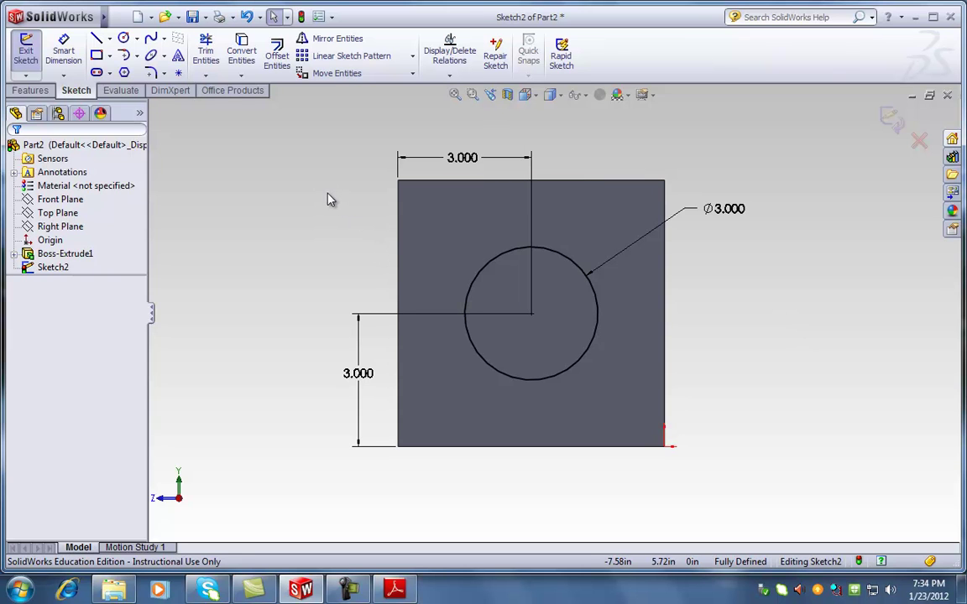
Step: Cut the circle into the block with a blind Extruded Cut 2 in deep, checking the preview in isometric view
click(32, 92)
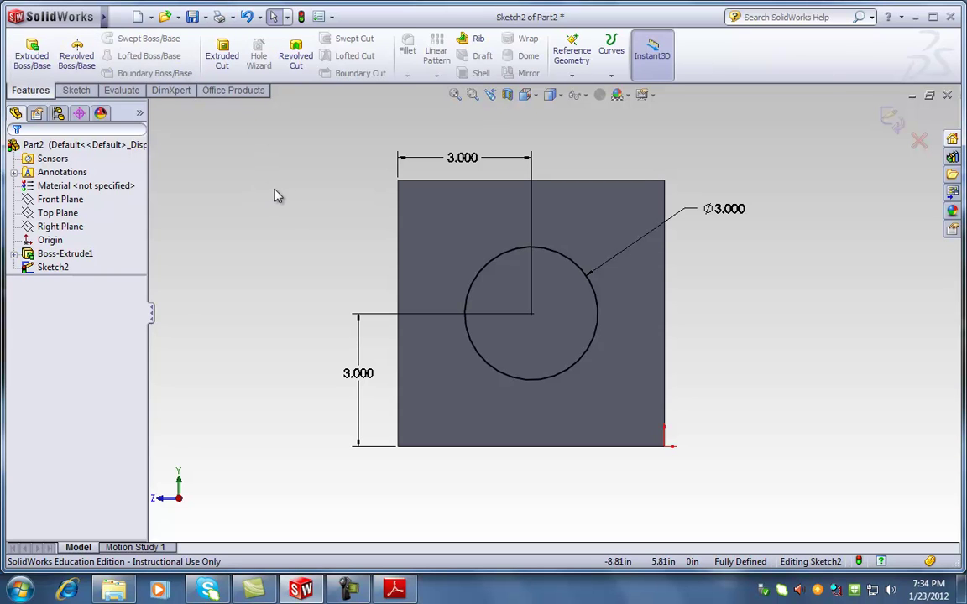
click(223, 60)
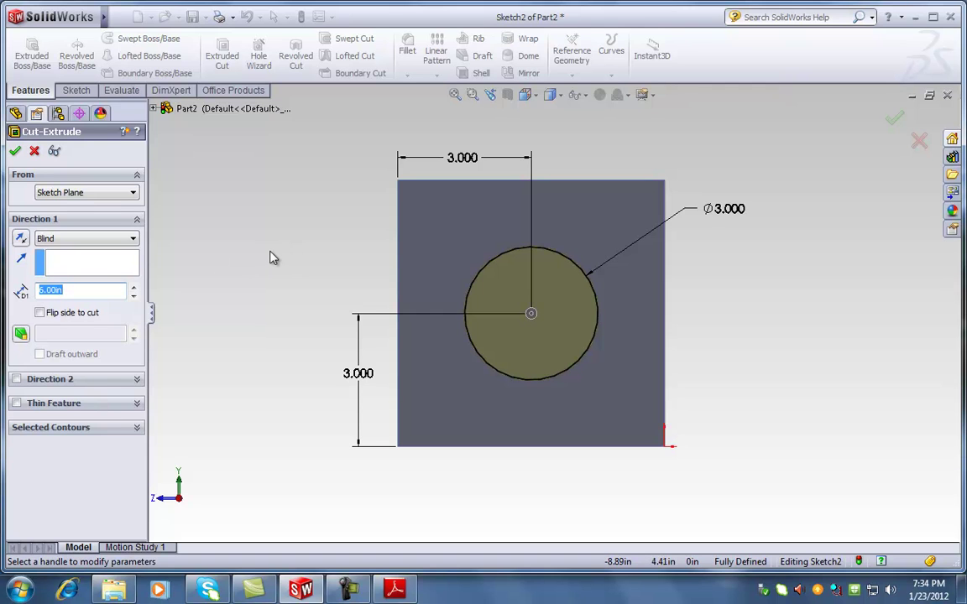
key(space)
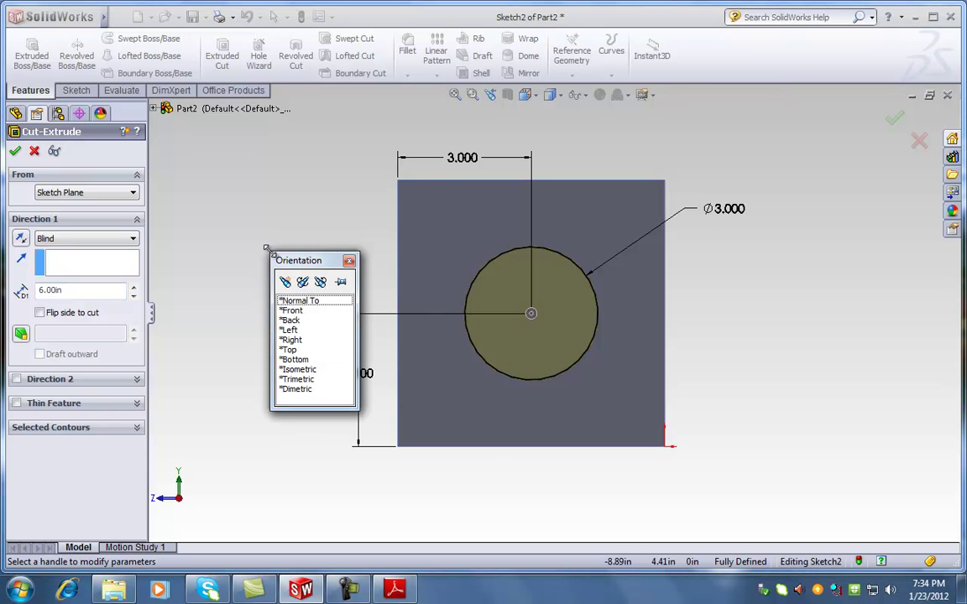
click(309, 376)
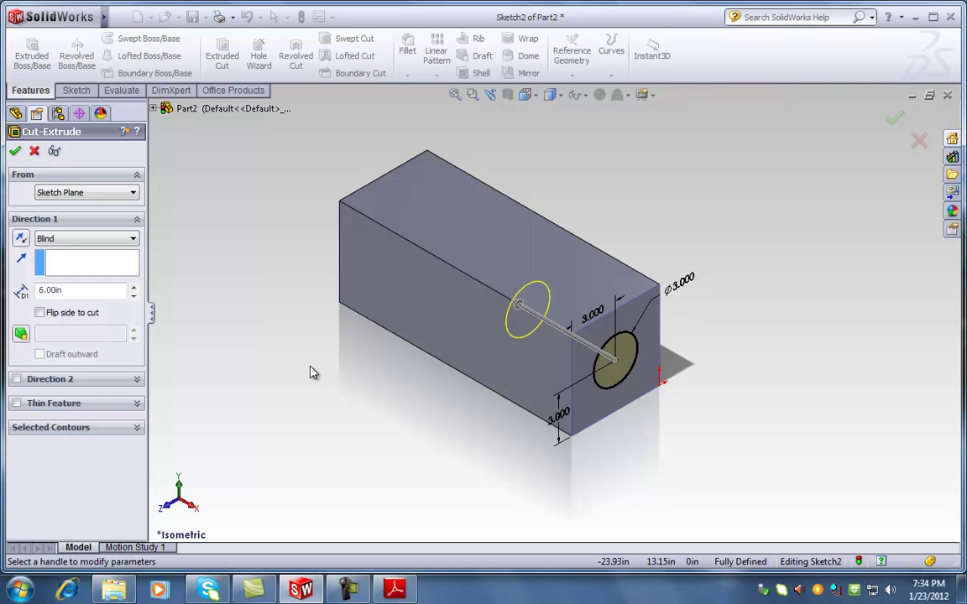
drag(88, 290, 31, 290)
text(2)
key(Return)
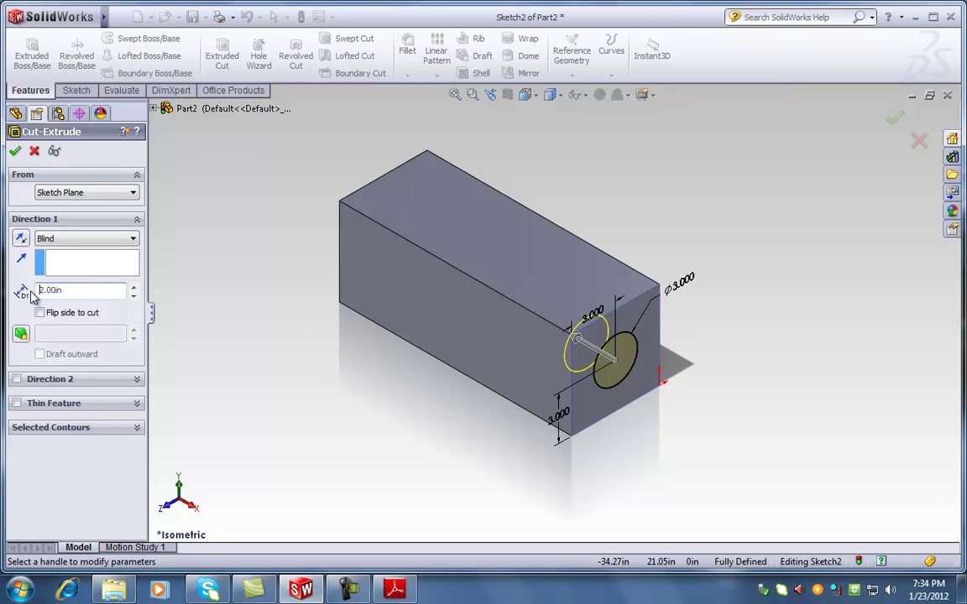
click(13, 152)
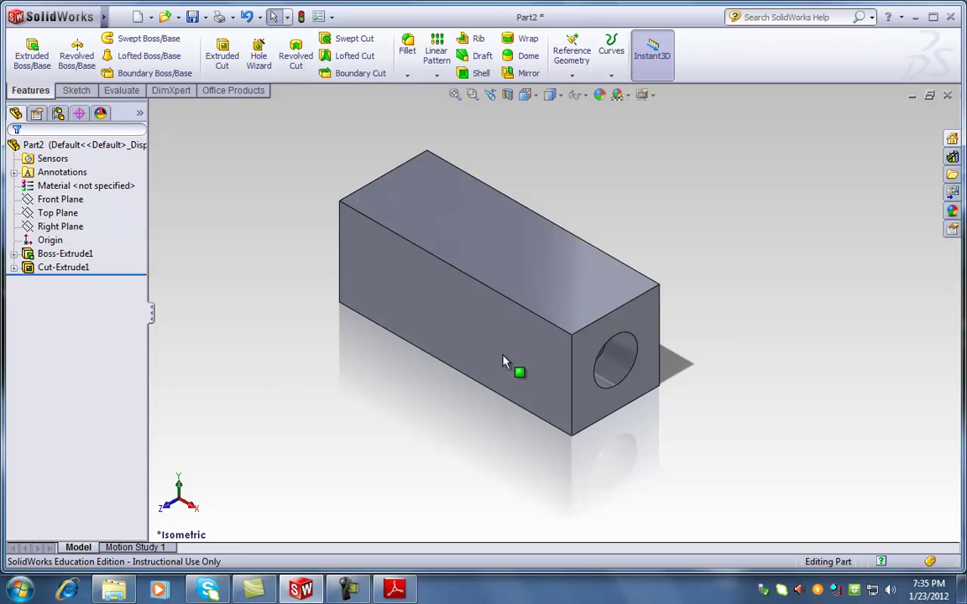
Step: View the end face opposite the hole straight on and start a sketch on it with the Line tool
middle_drag(859, 334, 828, 304)
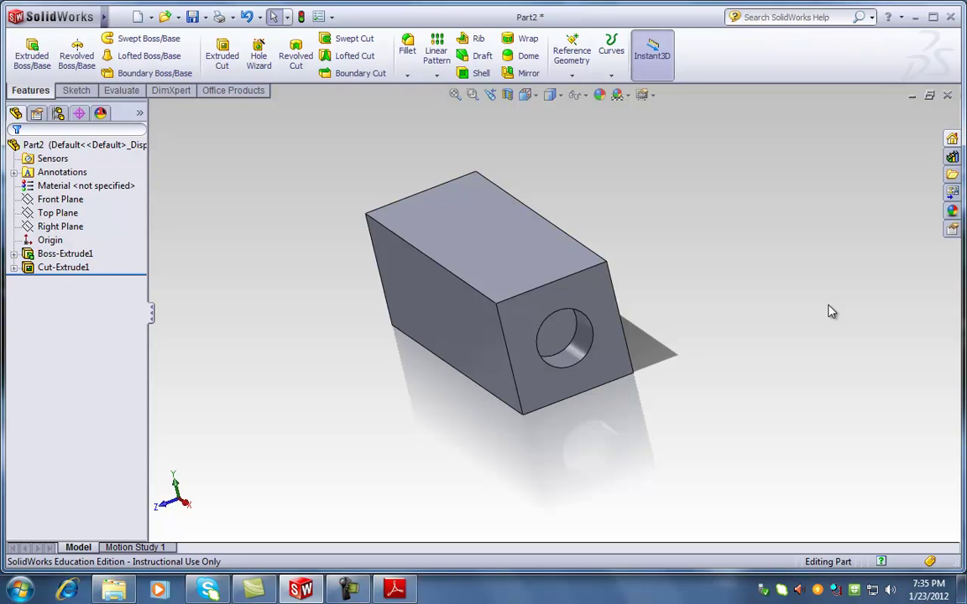
middle_drag(390, 371, 615, 391)
click(594, 336)
middle_drag(766, 365, 732, 401)
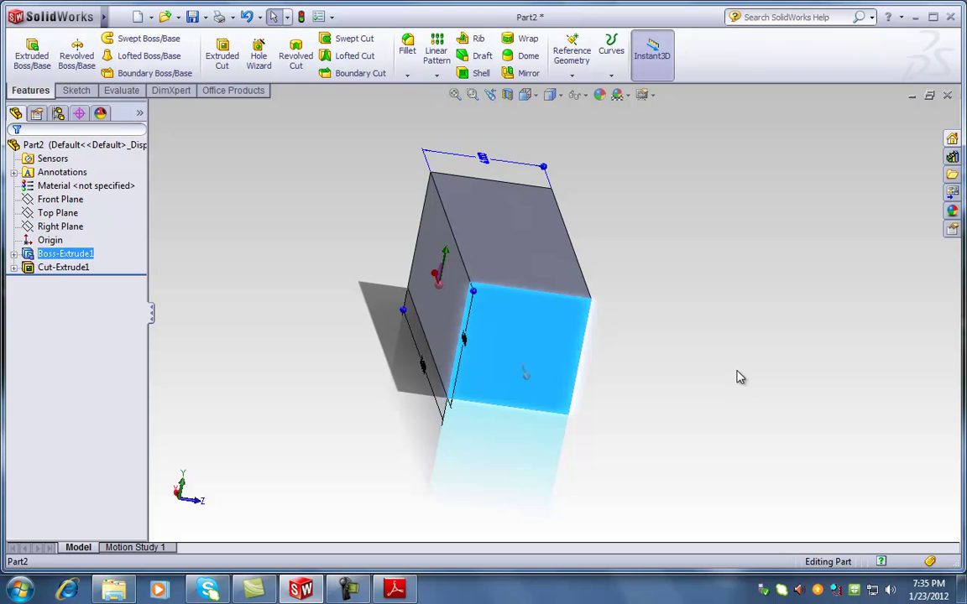
key(space)
double_click(765, 419)
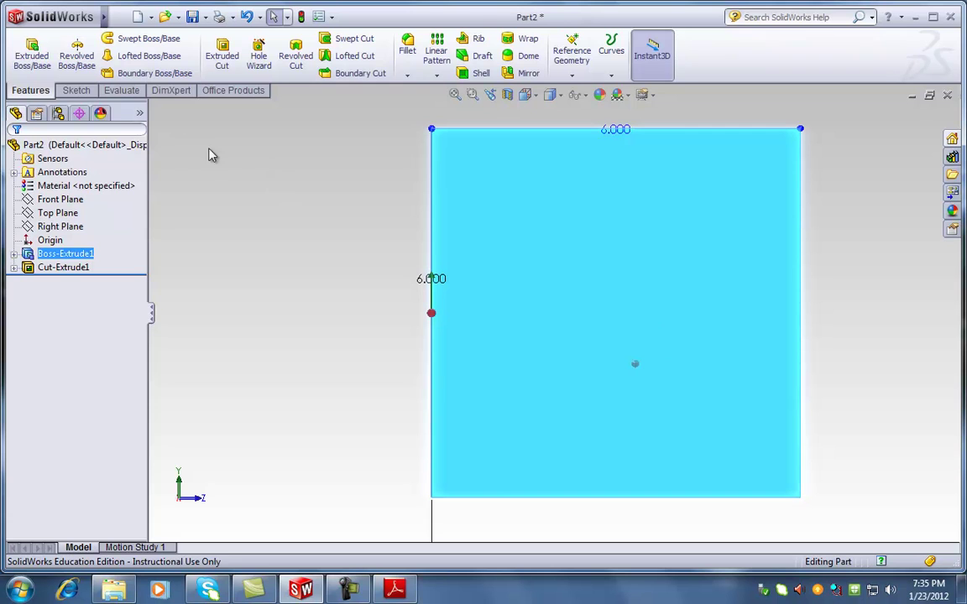
click(76, 91)
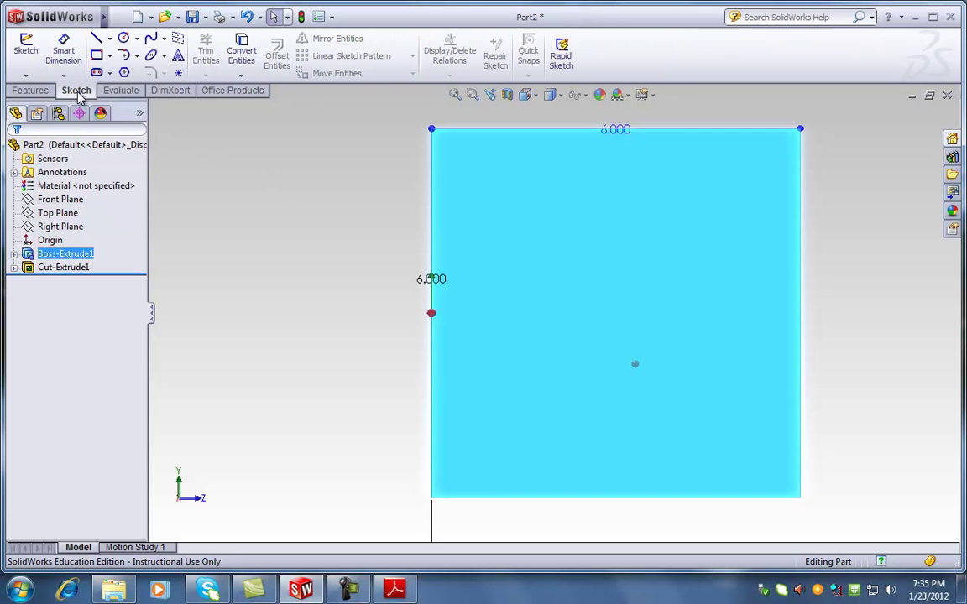
click(99, 42)
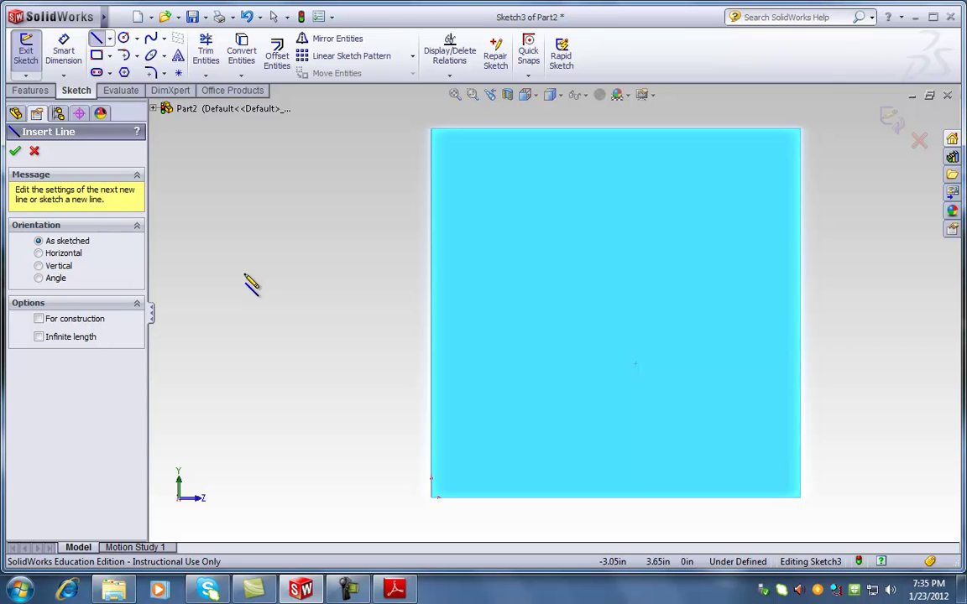
Step: Draw a vertical infinite-length construction line through the midpoints of the face's top and bottom edges
click(38, 319)
click(38, 337)
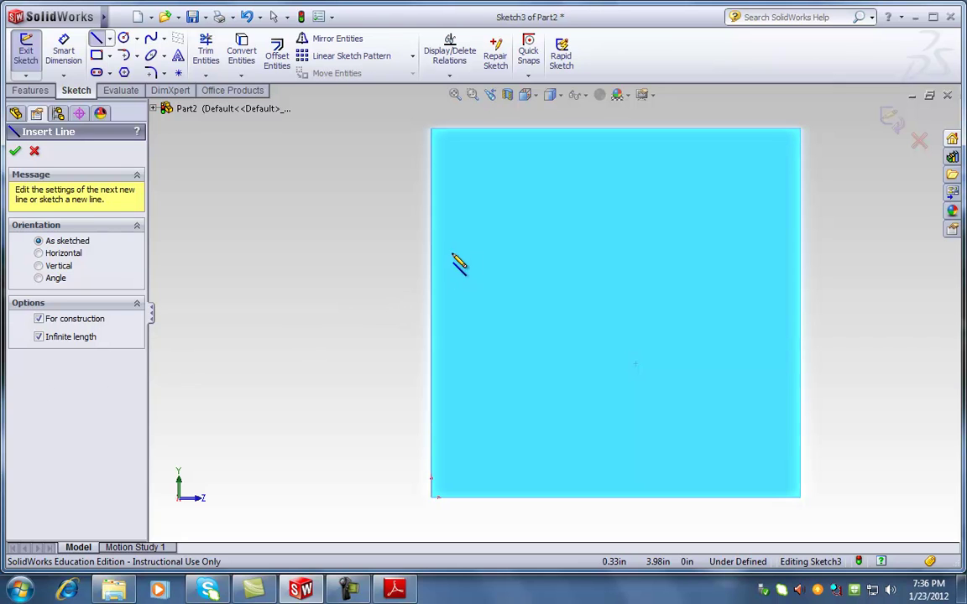
click(615, 128)
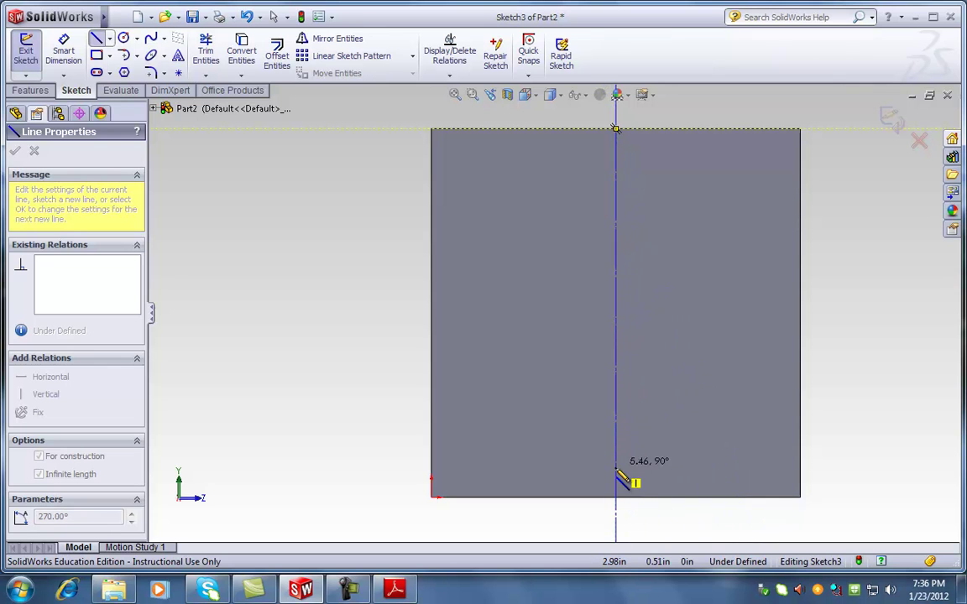
double_click(616, 497)
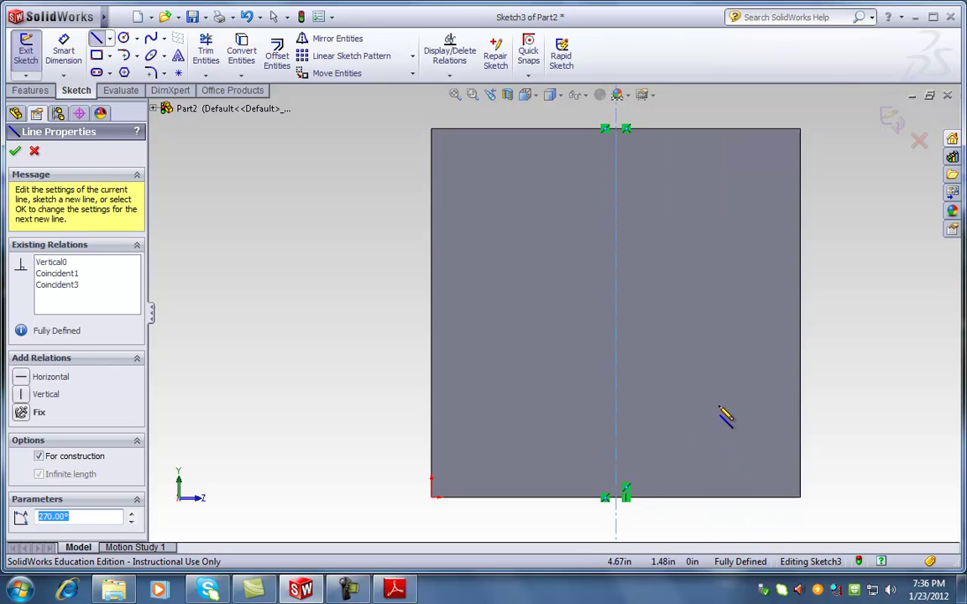
key(Escape)
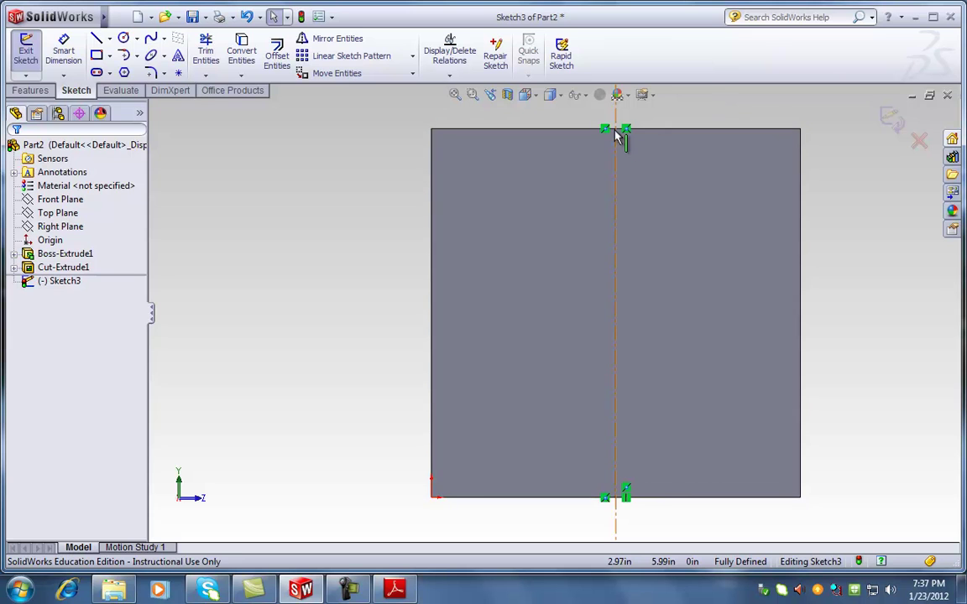
Step: Delete the vertical construction line and redraw it at infinite length through the midpoints of the top and bottom edges
drag(619, 133, 621, 174)
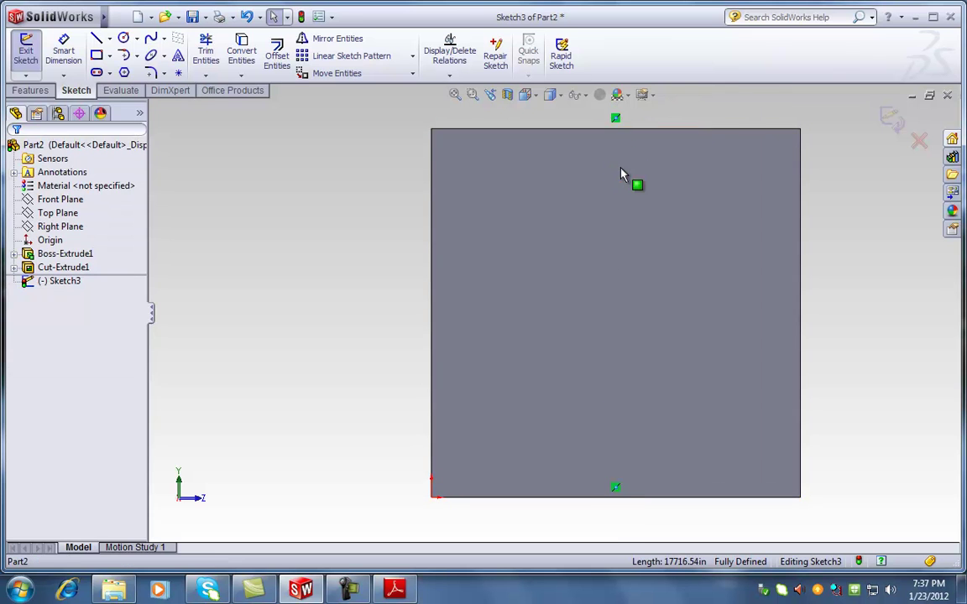
click(96, 39)
click(38, 319)
click(38, 337)
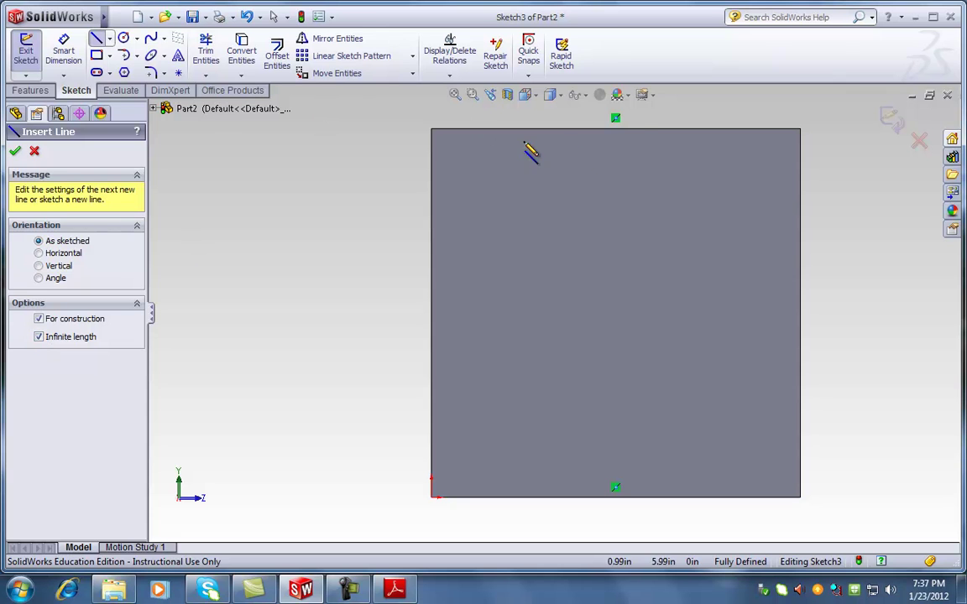
click(616, 128)
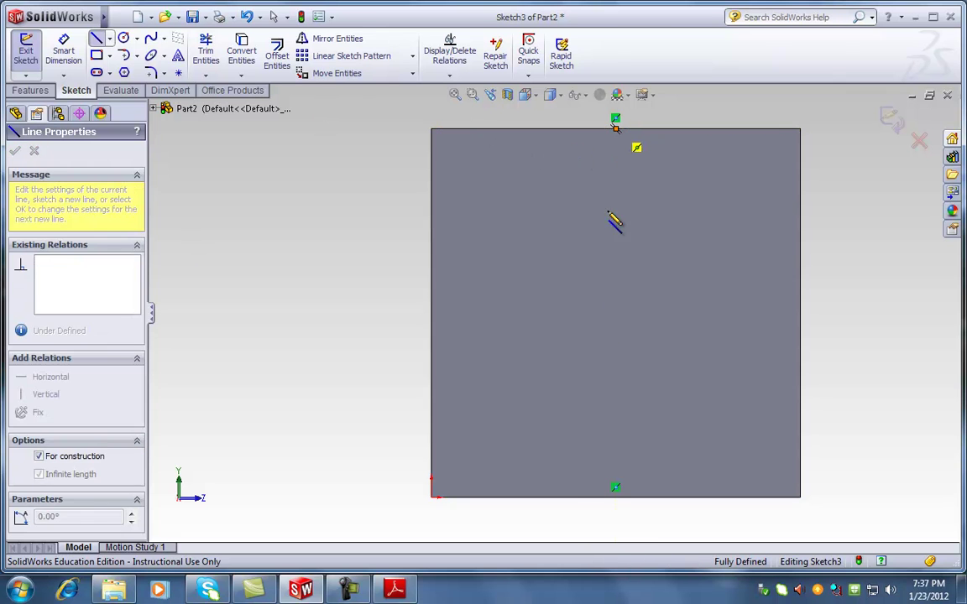
click(617, 490)
key(Escape)
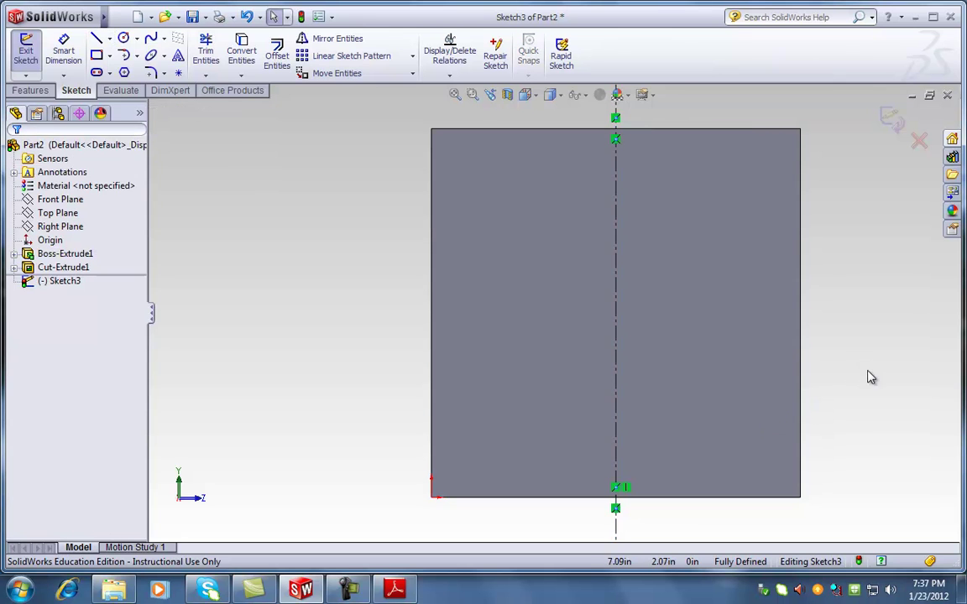
Step: Draw a horizontal infinite-length construction line through the midpoints of the face's left and right edges
click(96, 39)
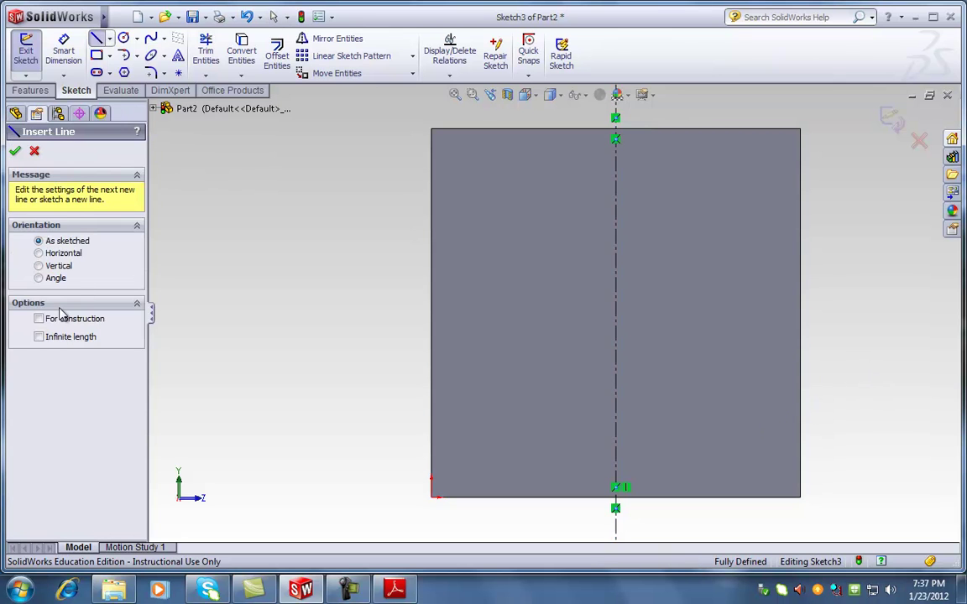
click(39, 338)
click(39, 337)
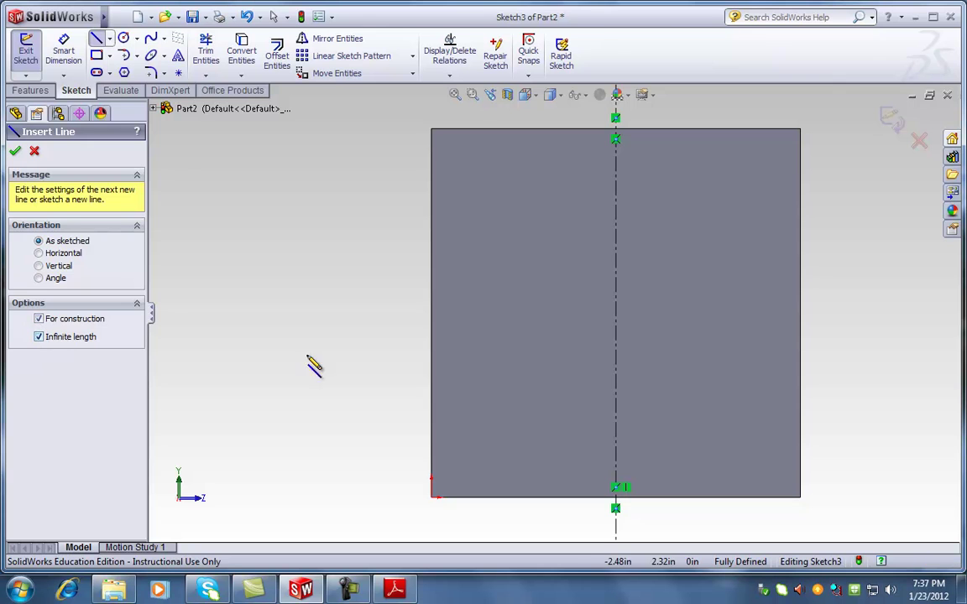
click(431, 313)
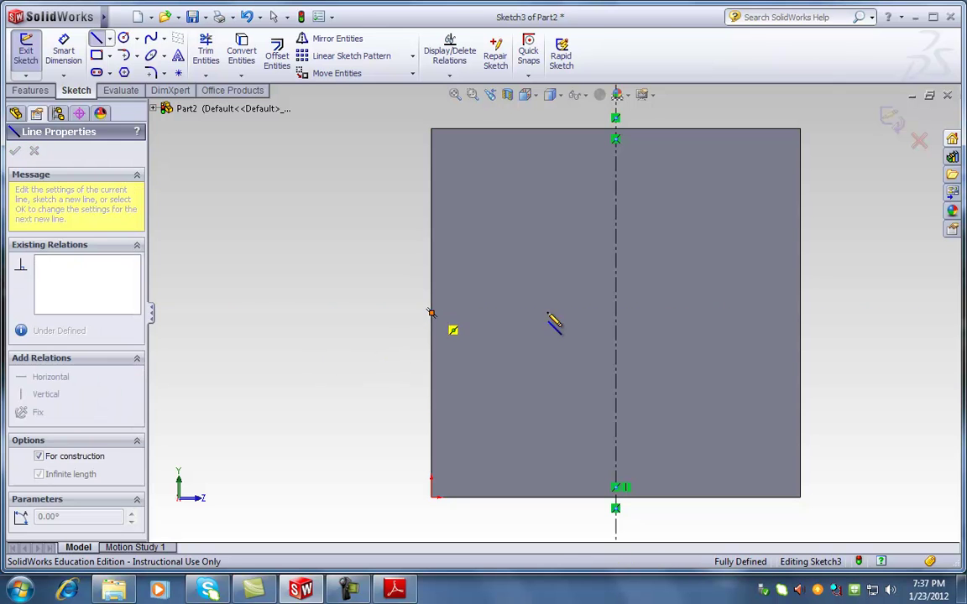
click(804, 316)
key(Escape)
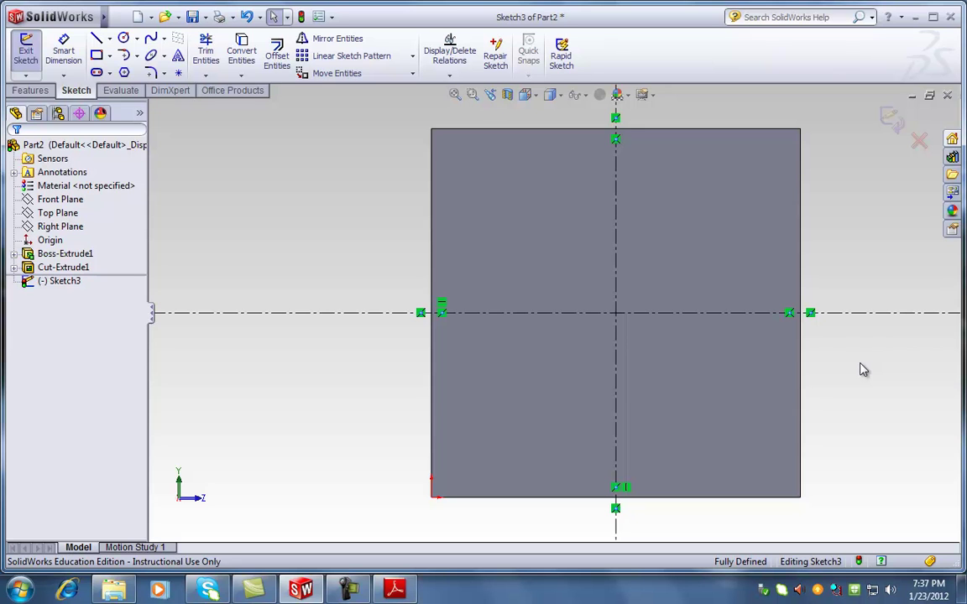
Step: Delete the horizontal and vertical construction lines from the sketch
click(719, 317)
key(Delete)
click(621, 296)
key(Delete)
Step: Draw a vertical infinite-length construction line across the face, left of the edge midpoints, from the top edge to the bottom edge
click(96, 39)
click(38, 319)
click(38, 337)
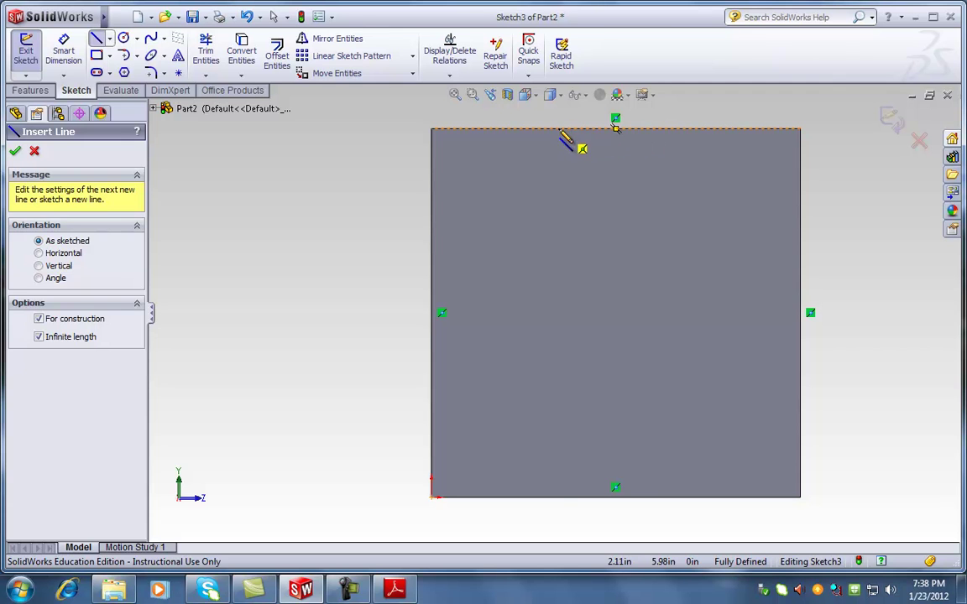
click(559, 129)
click(559, 497)
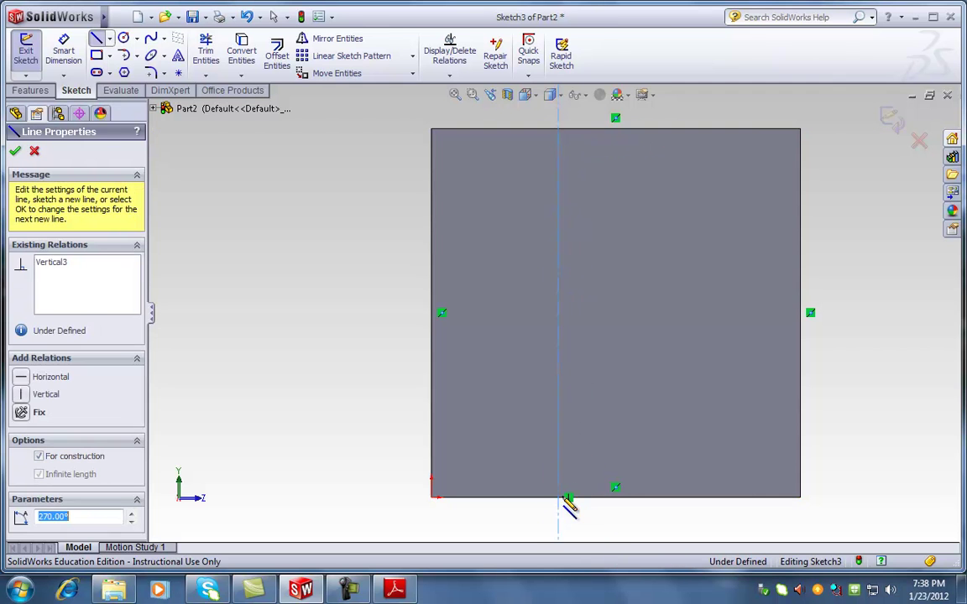
Step: Shift the vertical construction line slightly toward the middle of the face
key(Escape)
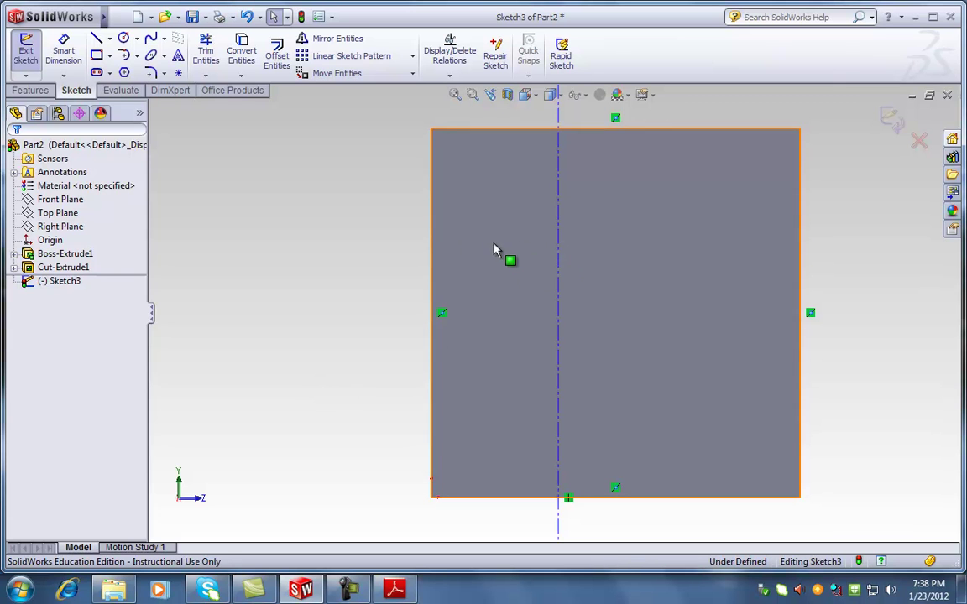
drag(560, 241, 569, 271)
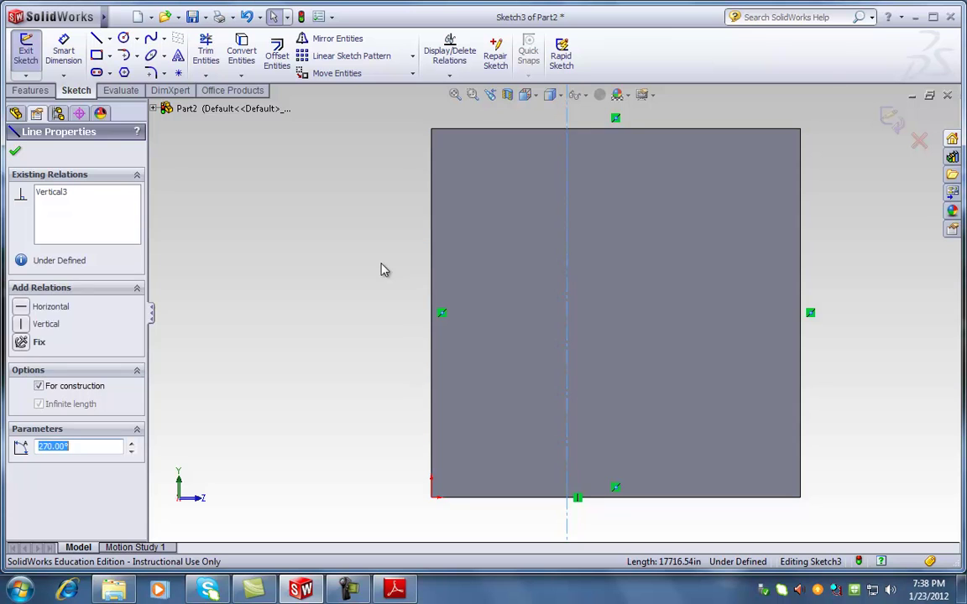
click(376, 271)
click(569, 265)
key(Delete)
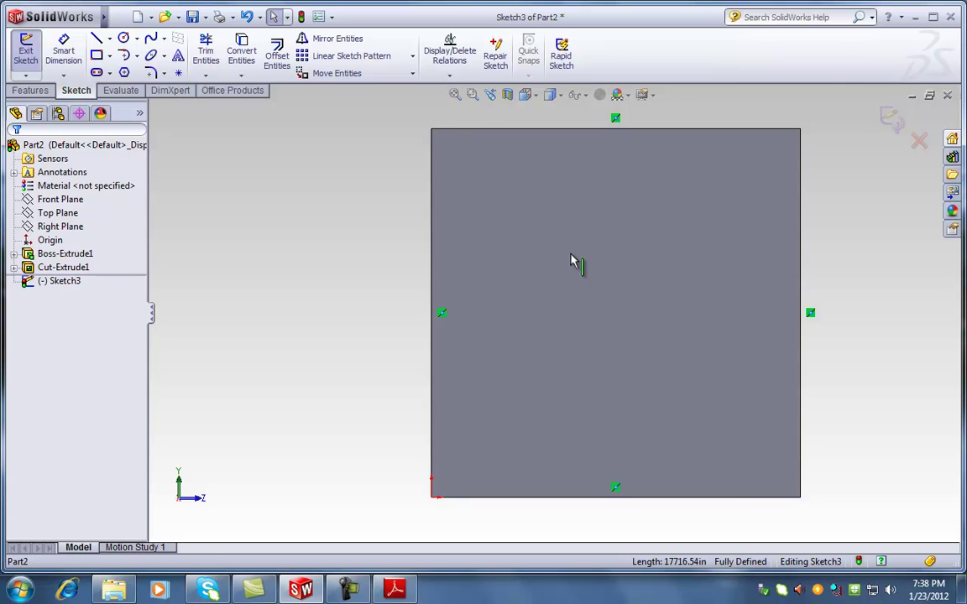
key(ctrl+z)
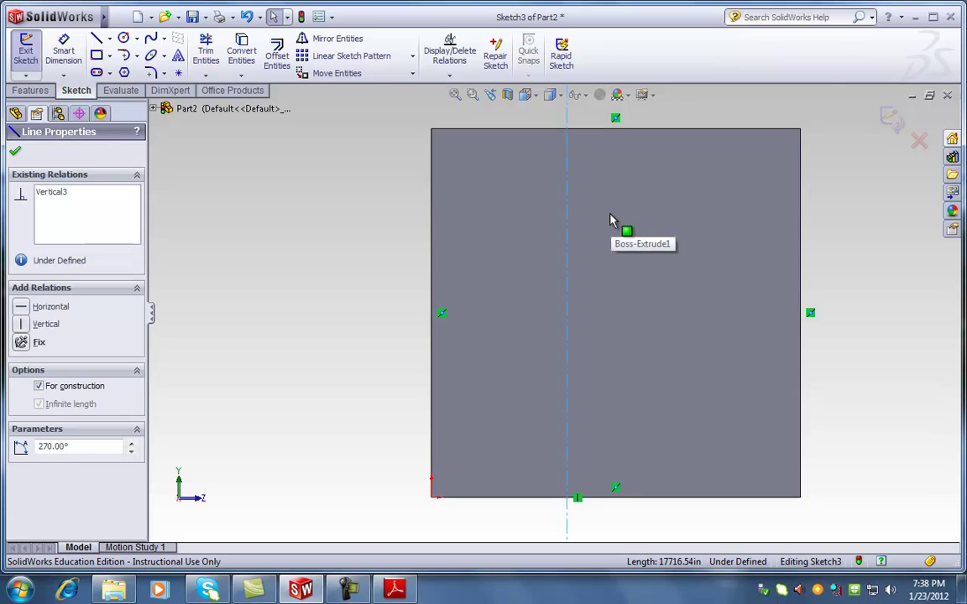
click(345, 214)
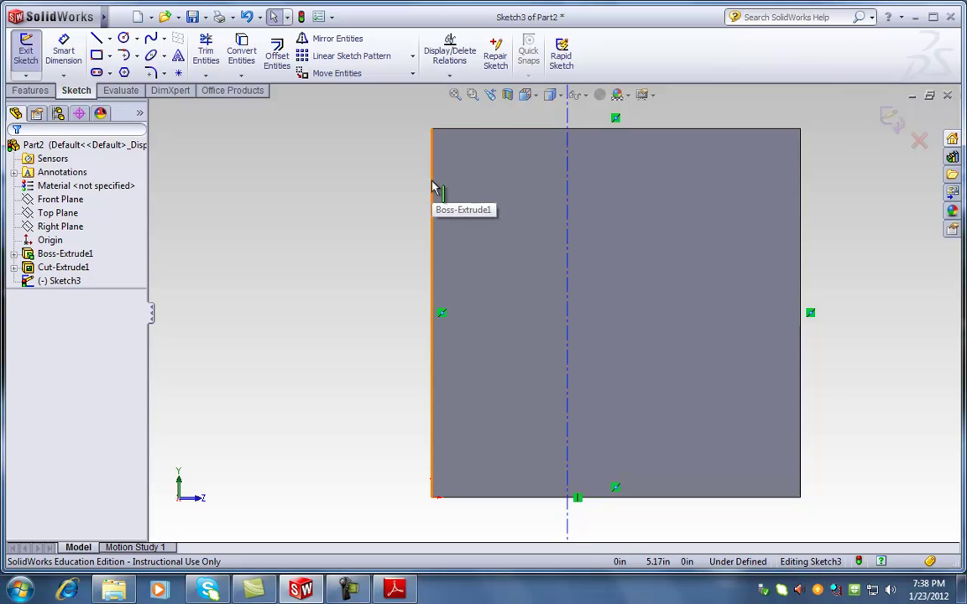
Step: Dimension the vertical construction line 3 in from the face's left edge
key(f)
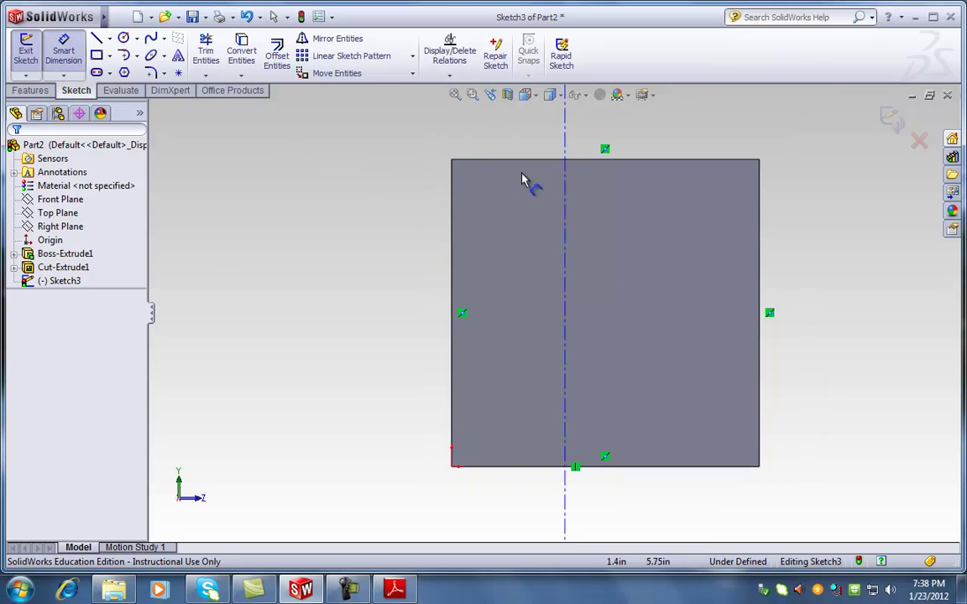
click(69, 60)
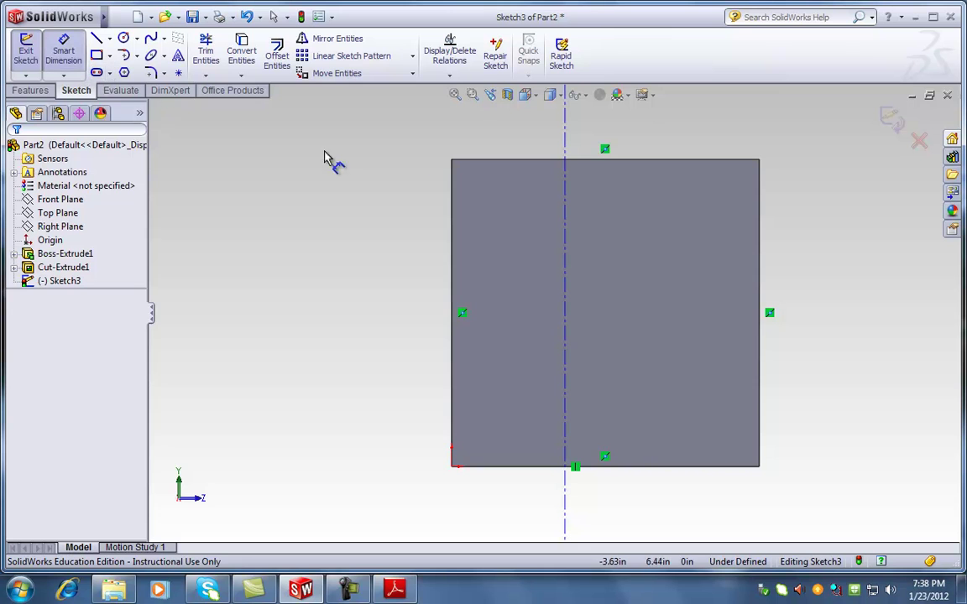
click(567, 209)
click(454, 210)
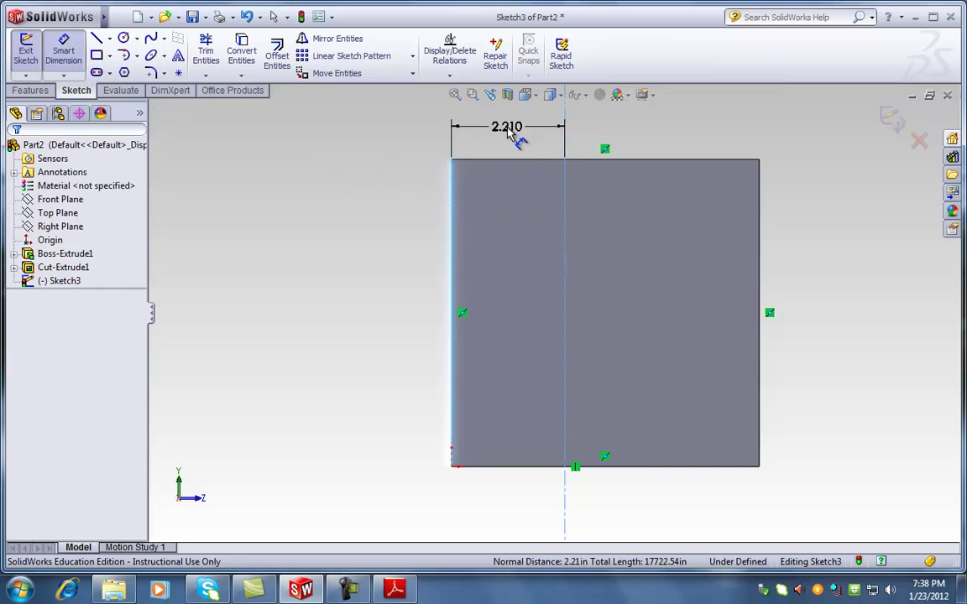
click(508, 133)
text(3)
key(Return)
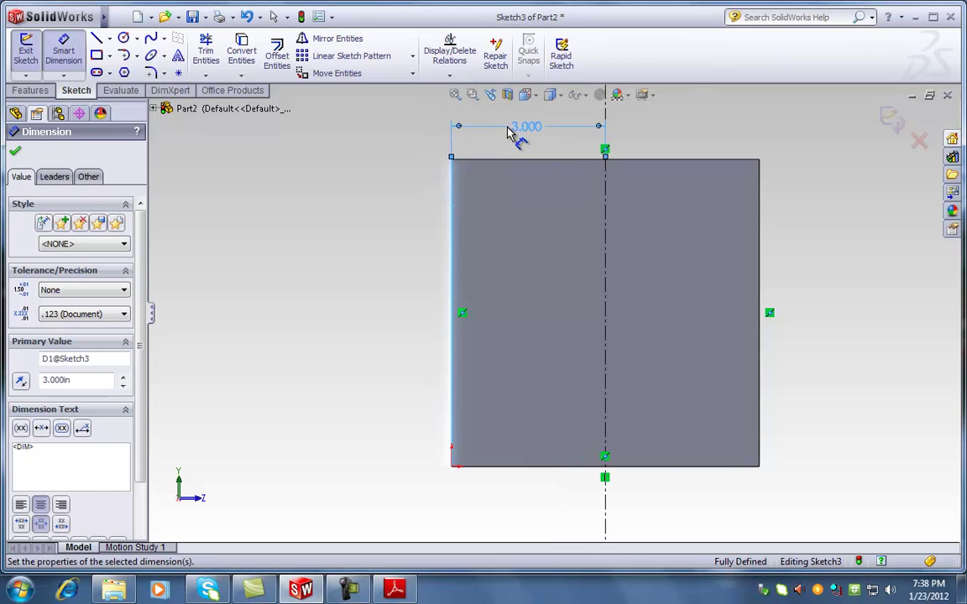
click(15, 151)
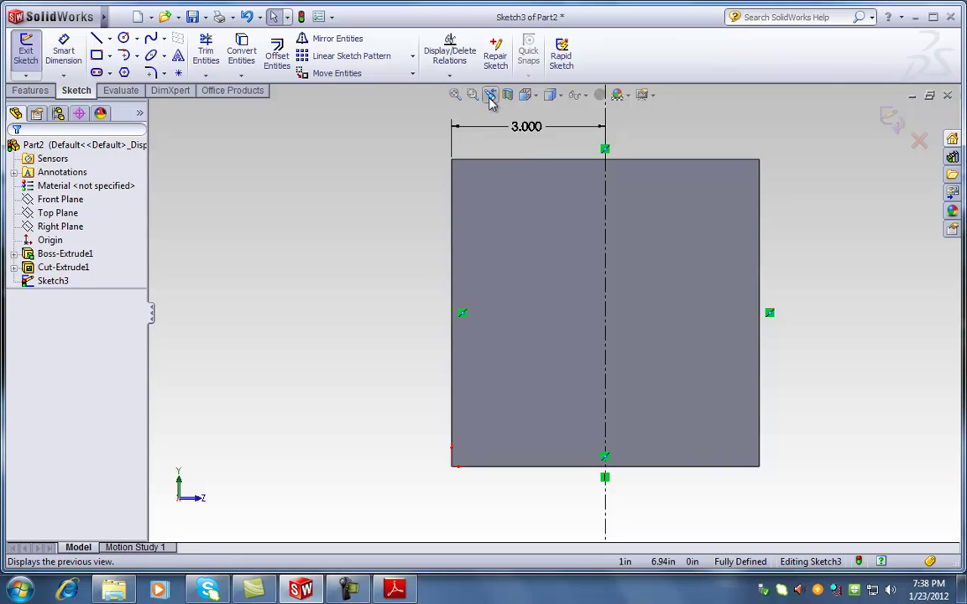
Step: Delete the 3 in dimension and the vertical construction line from the sketch
click(527, 130)
key(Delete)
click(606, 183)
key(Delete)
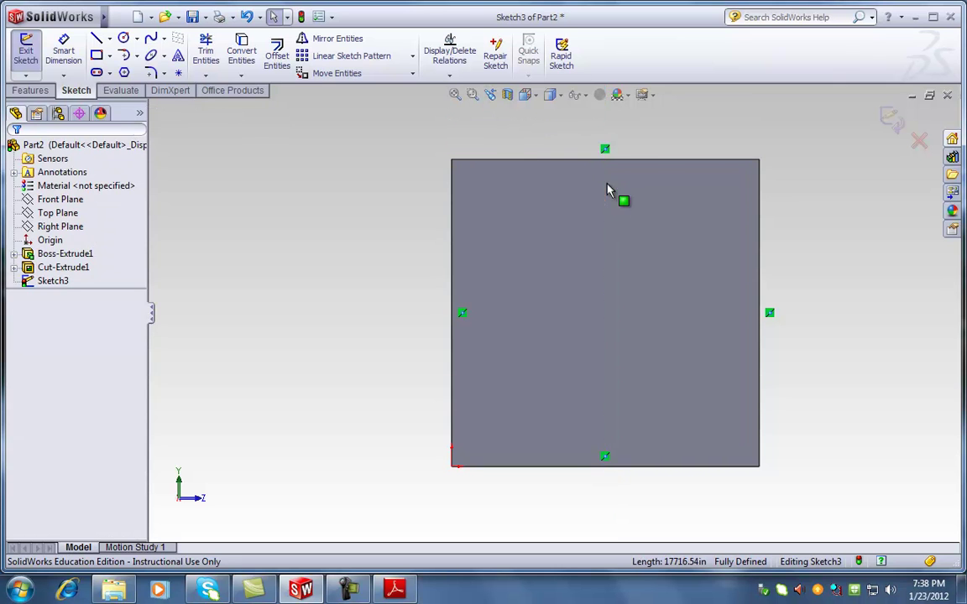
Step: Draw a vertical infinite-length construction line through the midpoints of the face's top and bottom edges
click(96, 40)
click(39, 319)
click(38, 336)
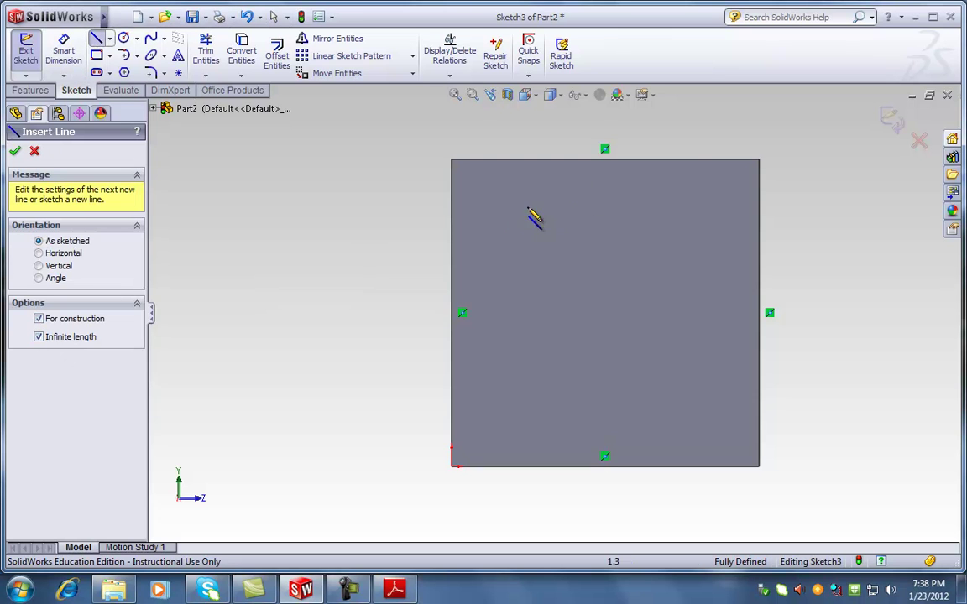
click(606, 160)
click(605, 465)
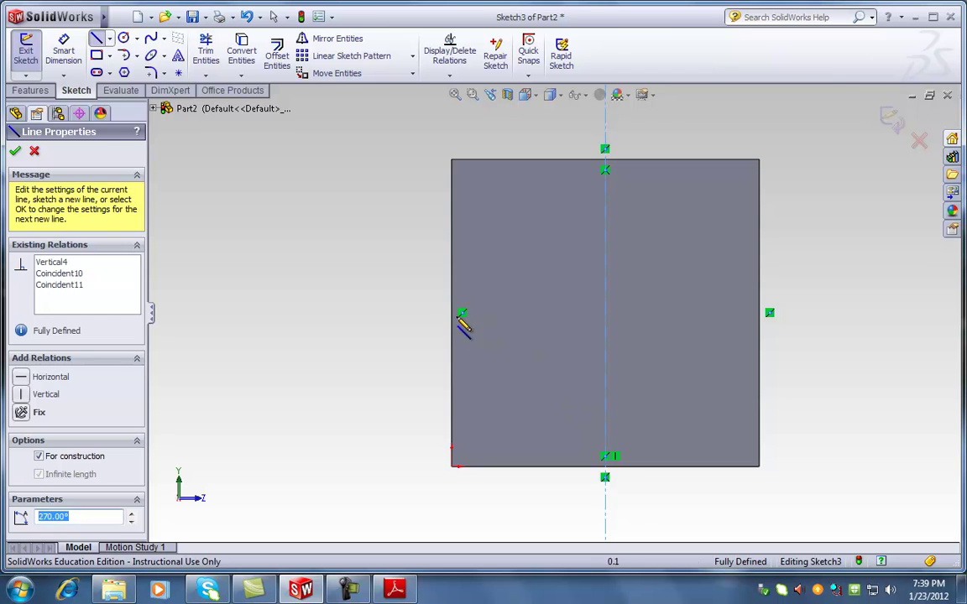
Step: Draw a horizontal infinite-length construction line through the midpoints of the face's left and right edges
click(462, 313)
click(767, 315)
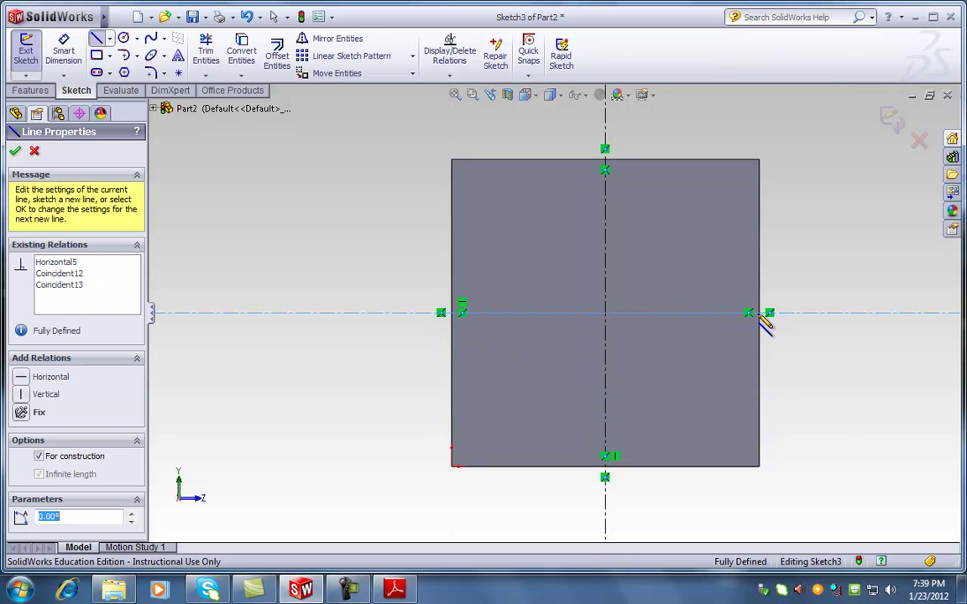
key(Escape)
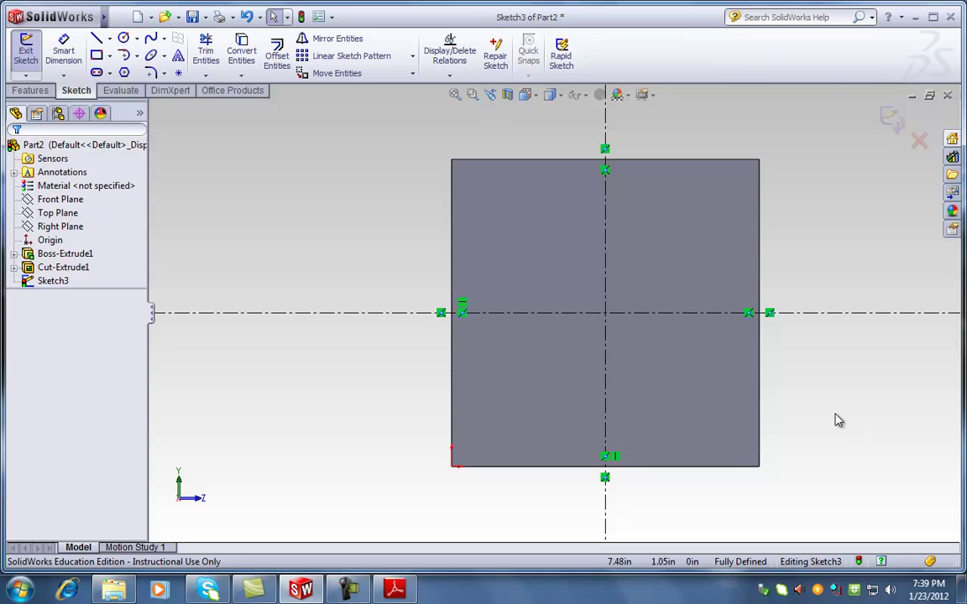
Step: Sketch a circle in the upper-left quadrant of the face, clear of both construction lines
key(z)
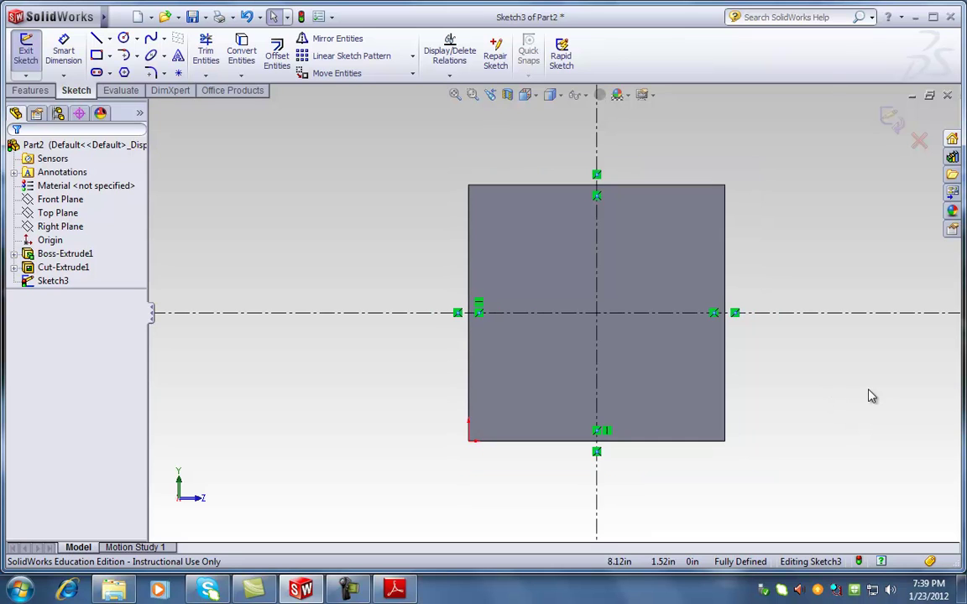
click(123, 38)
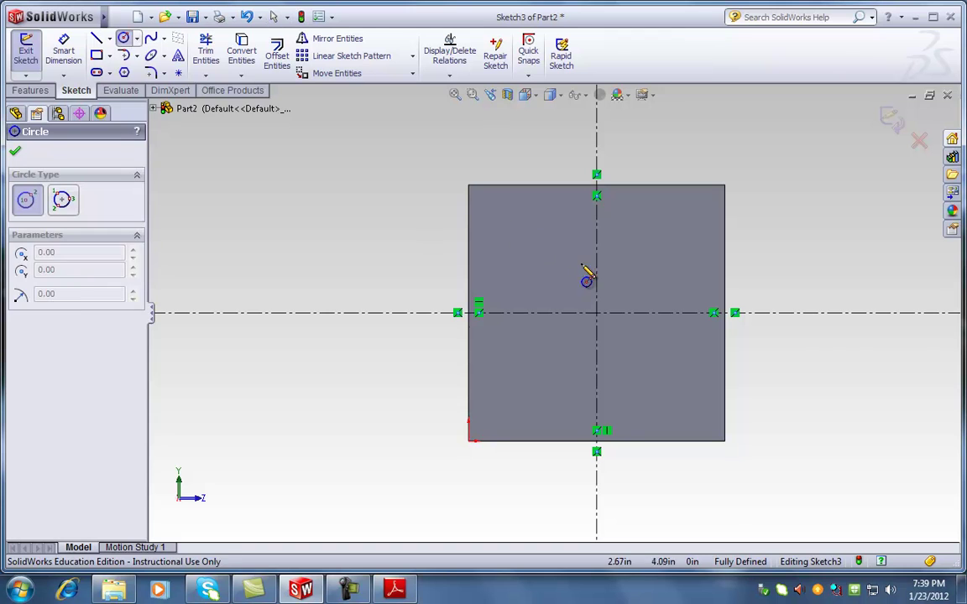
click(513, 220)
click(527, 253)
key(Escape)
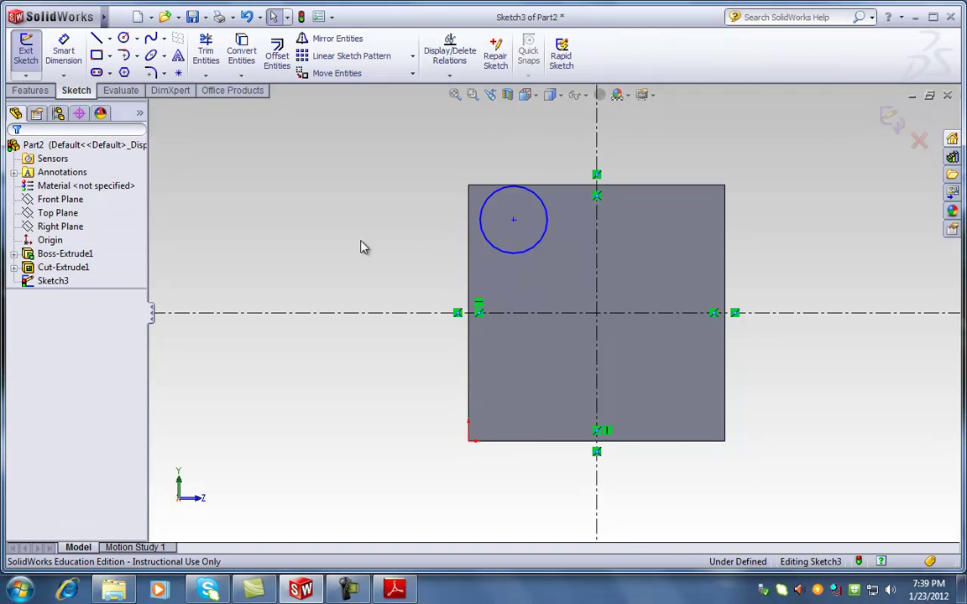
Step: Move the circle slightly toward the face's centre and resize it to about 1.45 in diameter
click(518, 253)
drag(514, 220, 525, 239)
click(554, 274)
drag(554, 274, 547, 263)
click(421, 262)
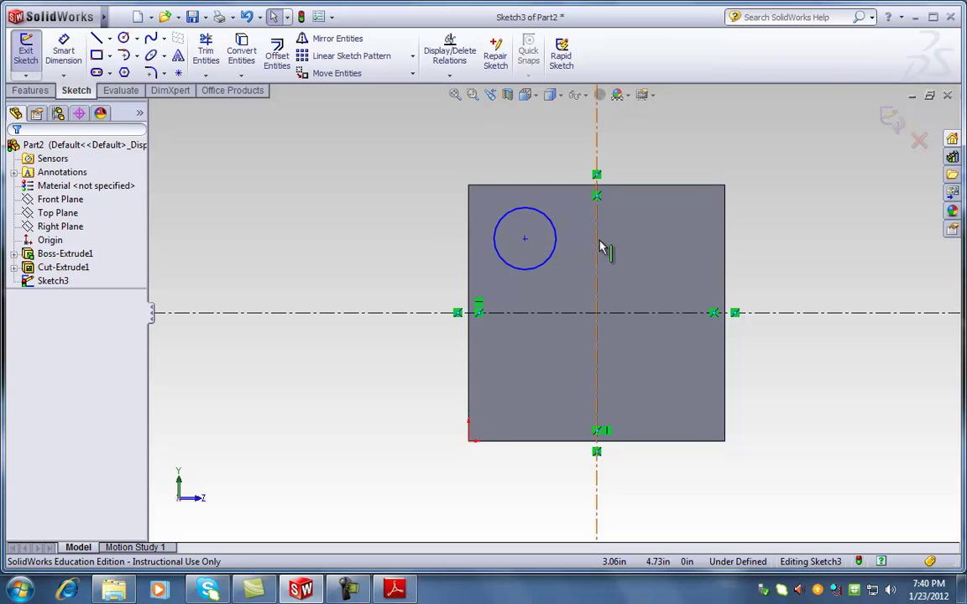
Step: Check which relations are offered between the vertical construction line and first the circle's centre point, then the circle itself
click(526, 239)
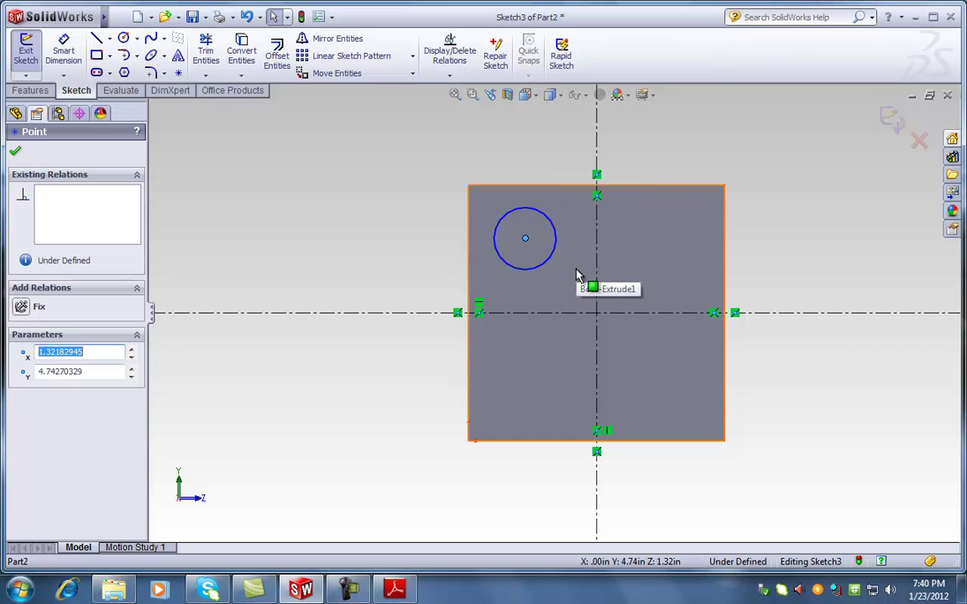
ctrl+click(596, 238)
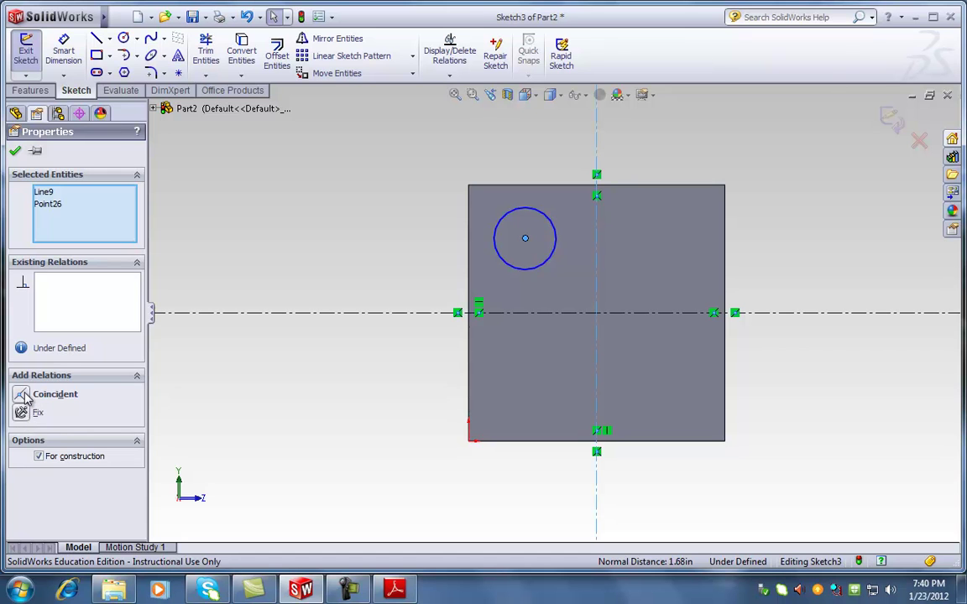
click(309, 222)
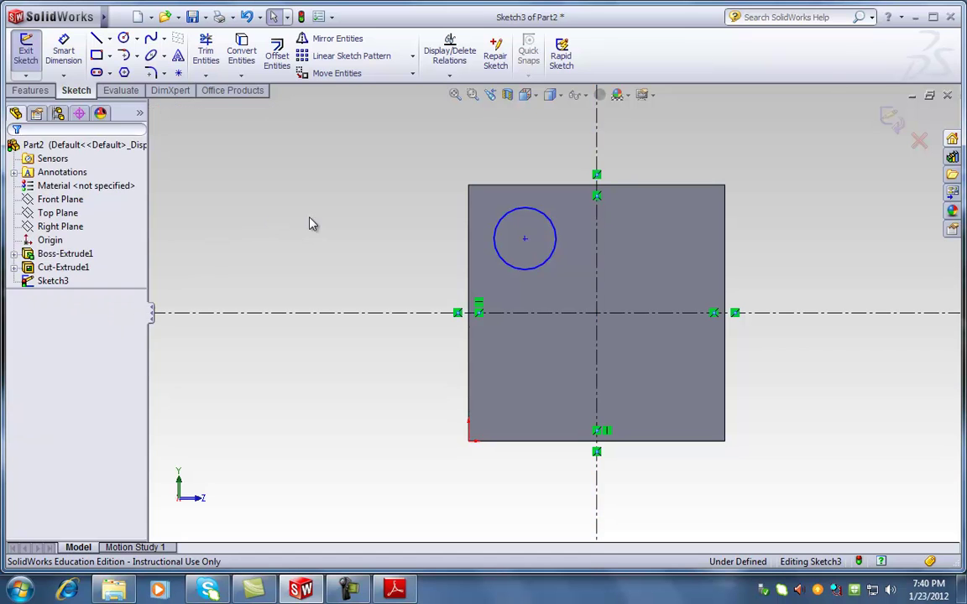
click(555, 255)
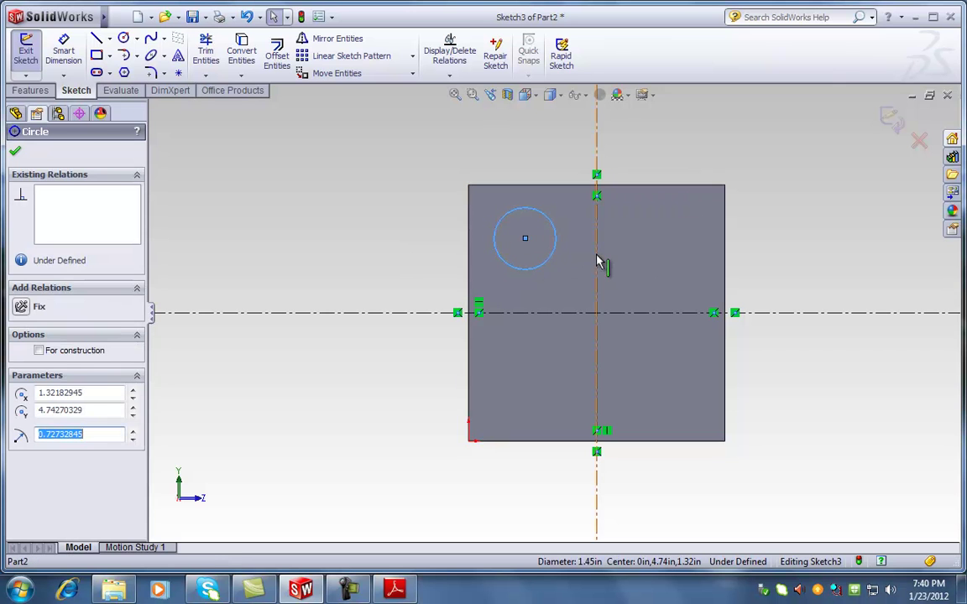
ctrl+click(597, 261)
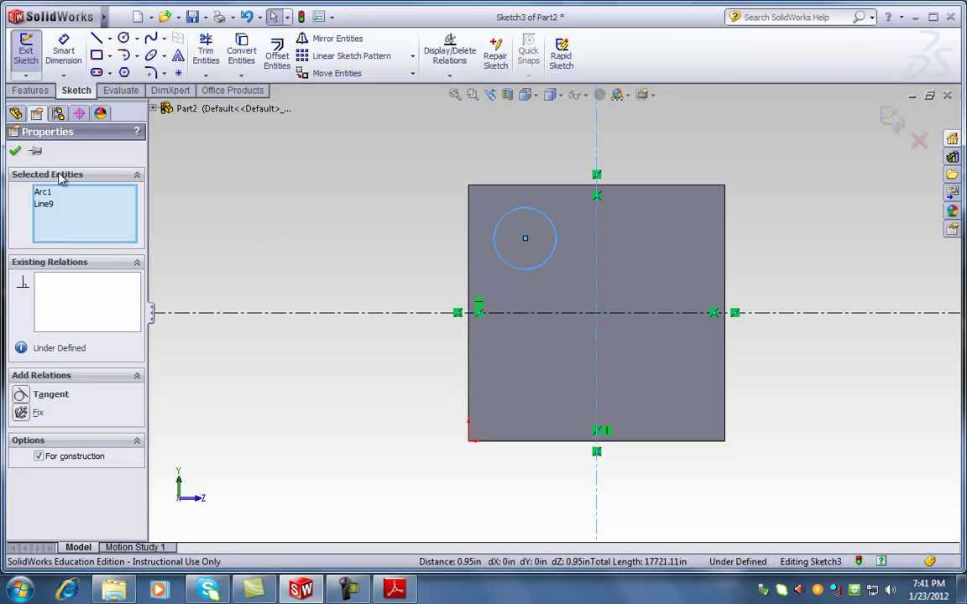
click(15, 150)
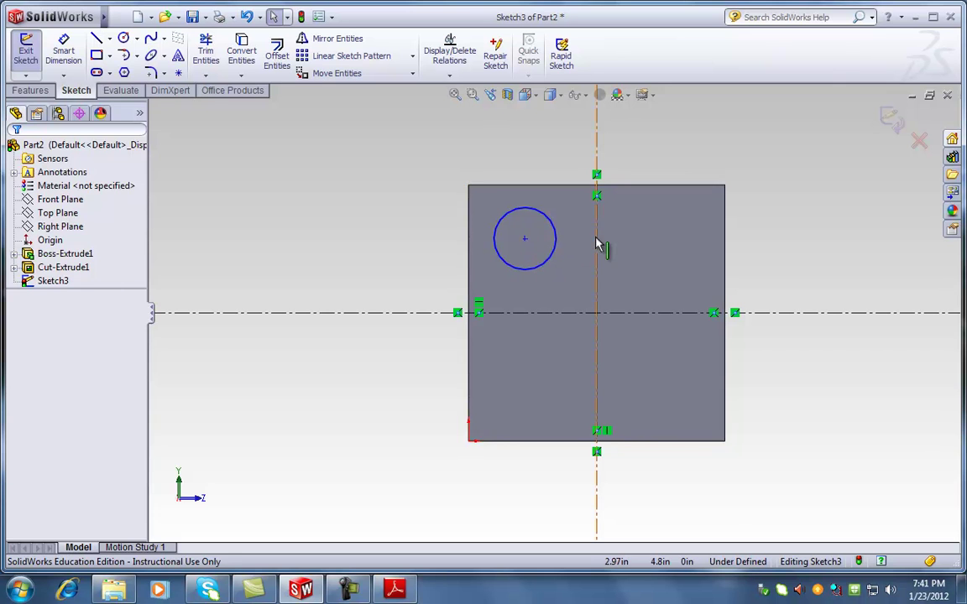
Step: Add a Coincident relation between the circle's centre point and the vertical construction line
click(525, 238)
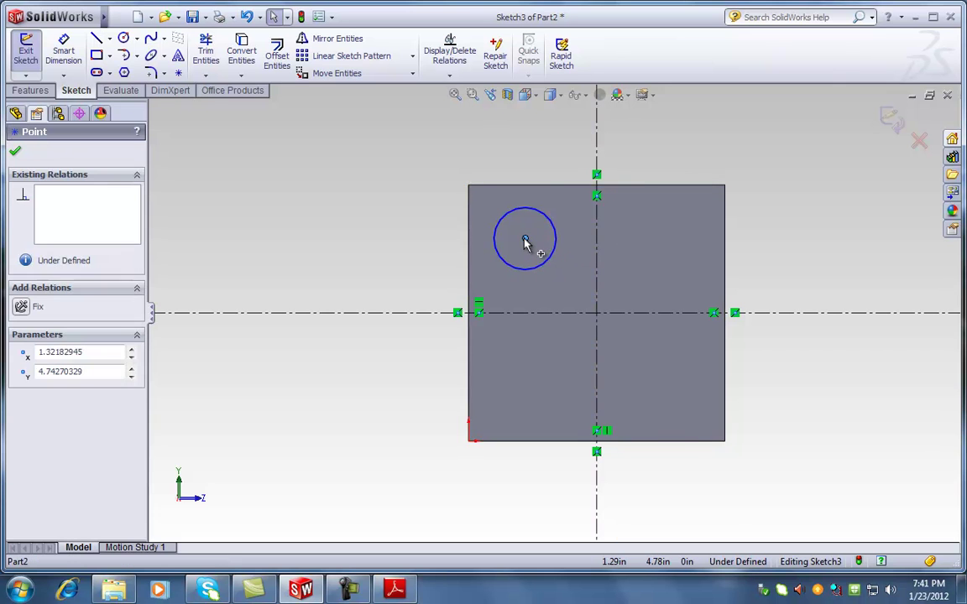
ctrl+click(597, 246)
click(25, 400)
click(262, 404)
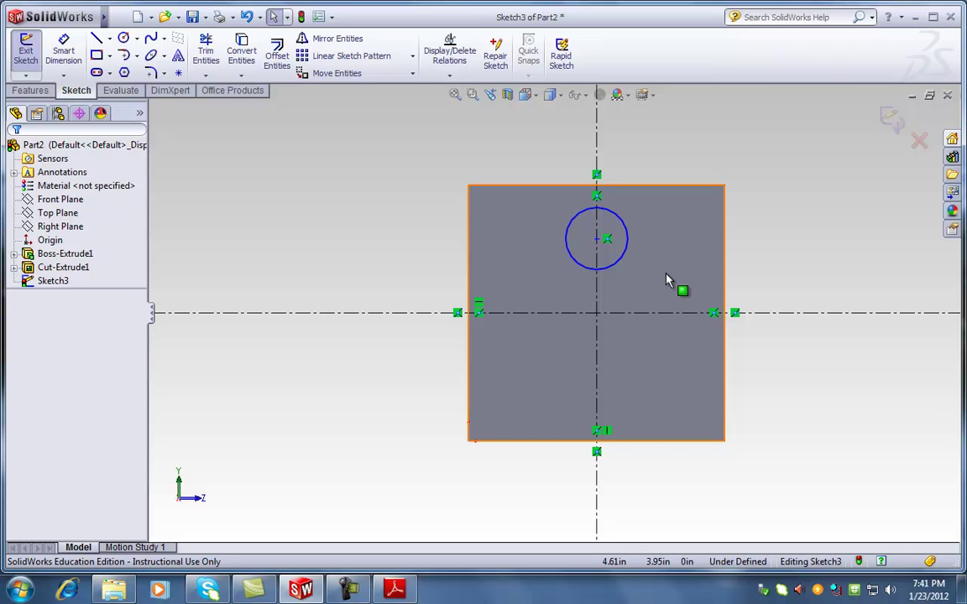
Step: Move the circle's centre down the vertical construction line onto its intersection with the horizontal construction line
click(596, 239)
drag(596, 241, 576, 319)
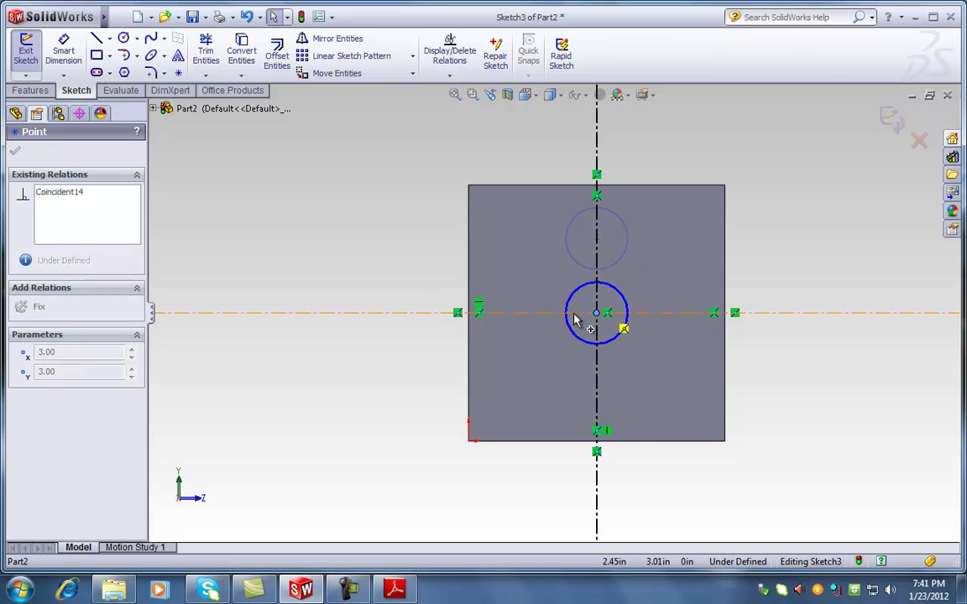
drag(576, 319, 578, 317)
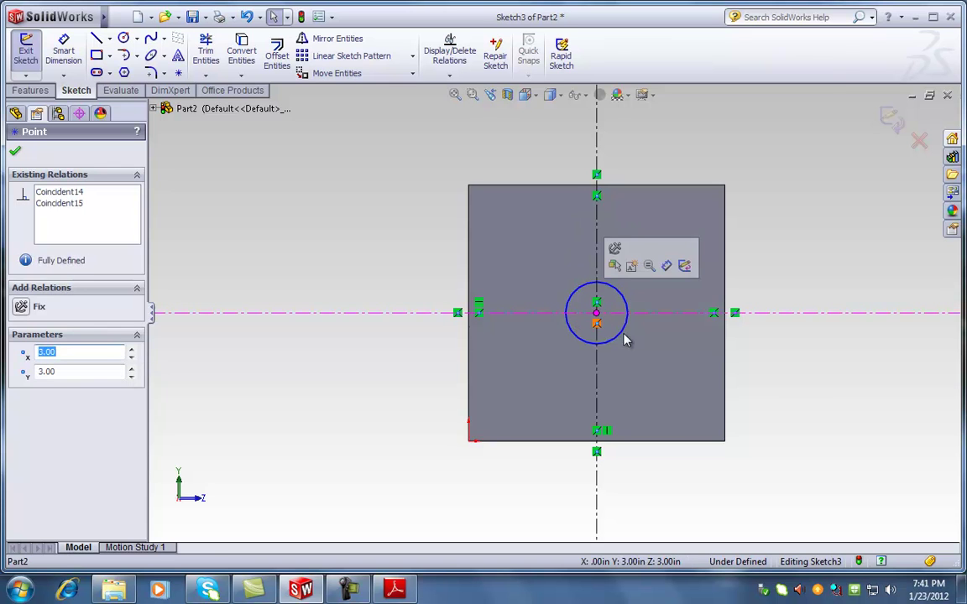
key(Escape)
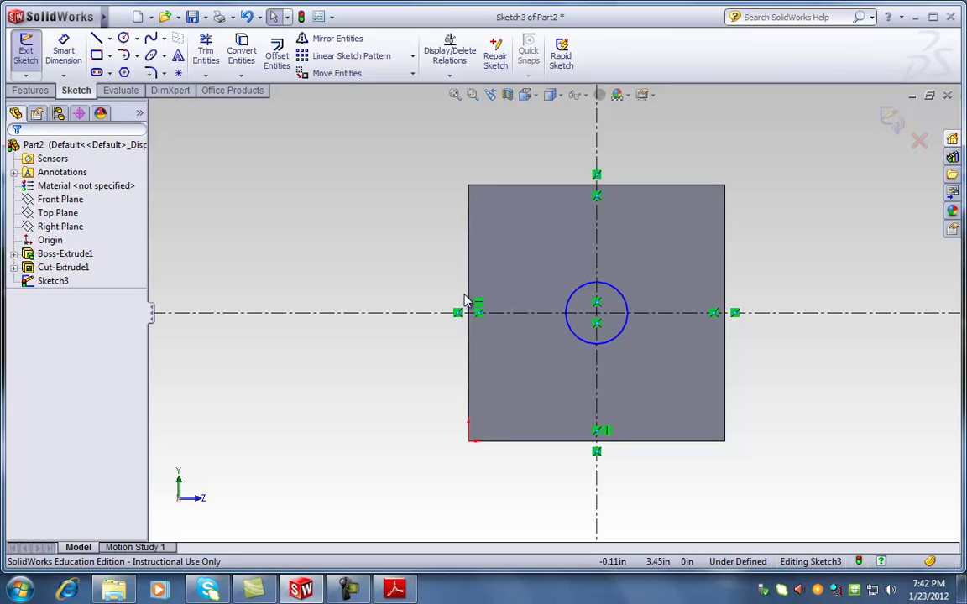
Step: Undo the circle's move to the intersection and its Coincident relation with the vertical construction line
key(ctrl+z)
key(ctrl+z)
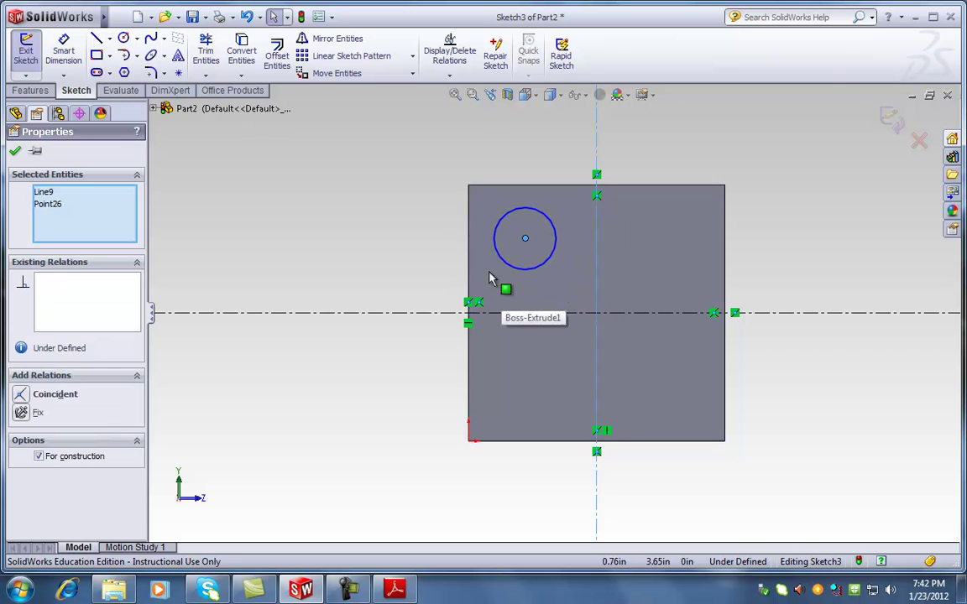
click(402, 233)
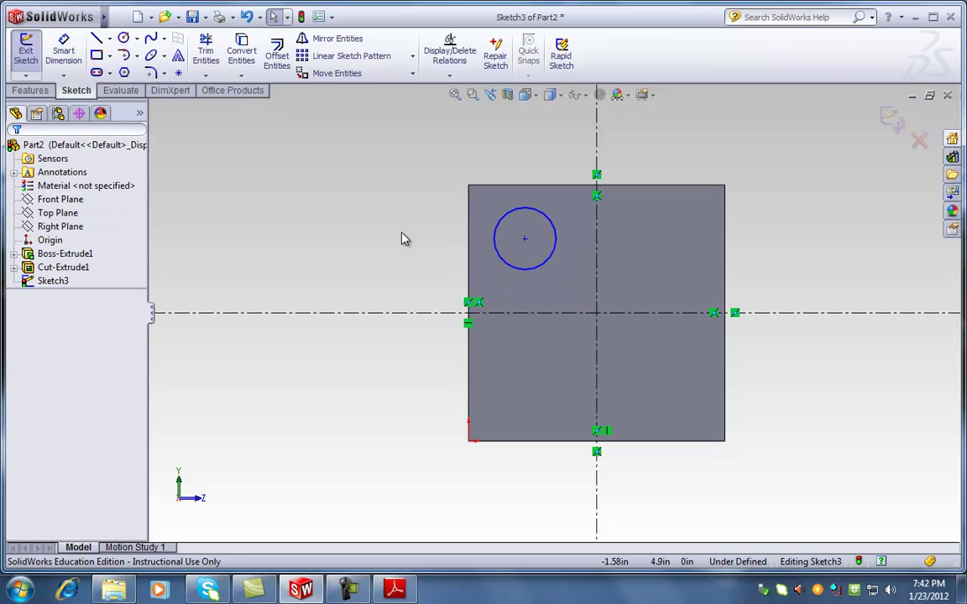
Step: Make the circle's centre point Coincident with the vertical construction line
click(525, 242)
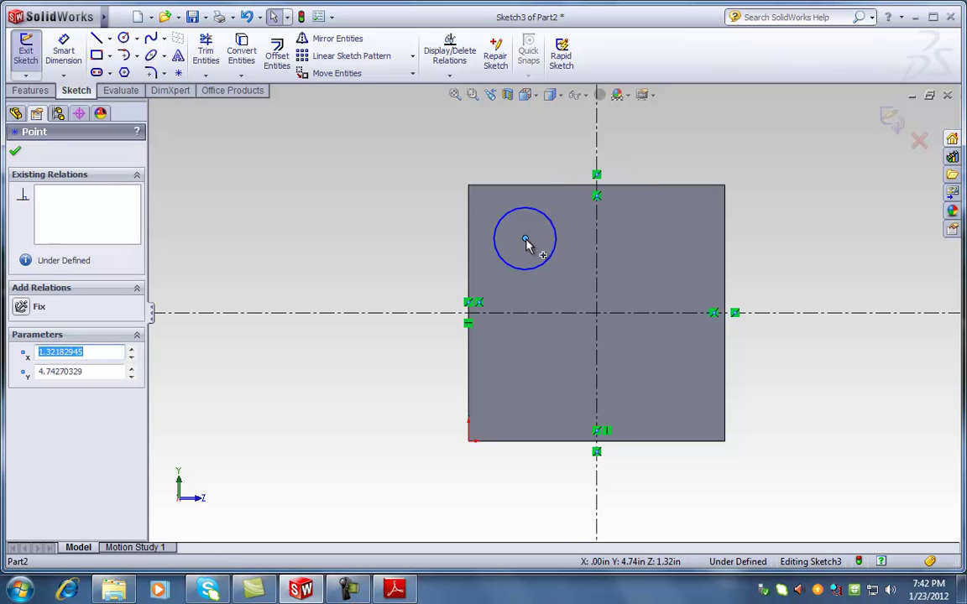
ctrl+click(596, 243)
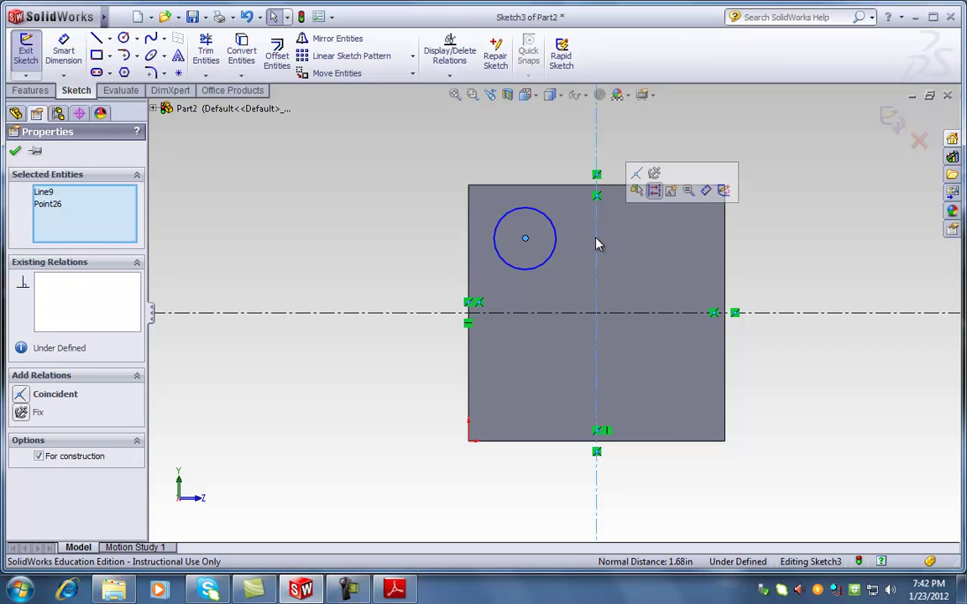
click(21, 401)
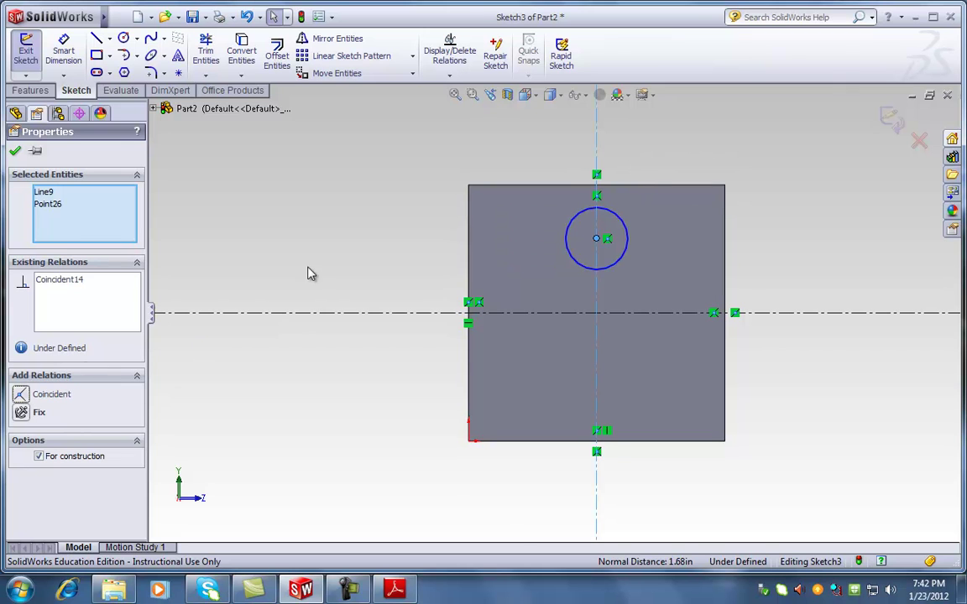
Step: Make the circle's centre point Coincident with the horizontal construction line
click(372, 250)
click(598, 240)
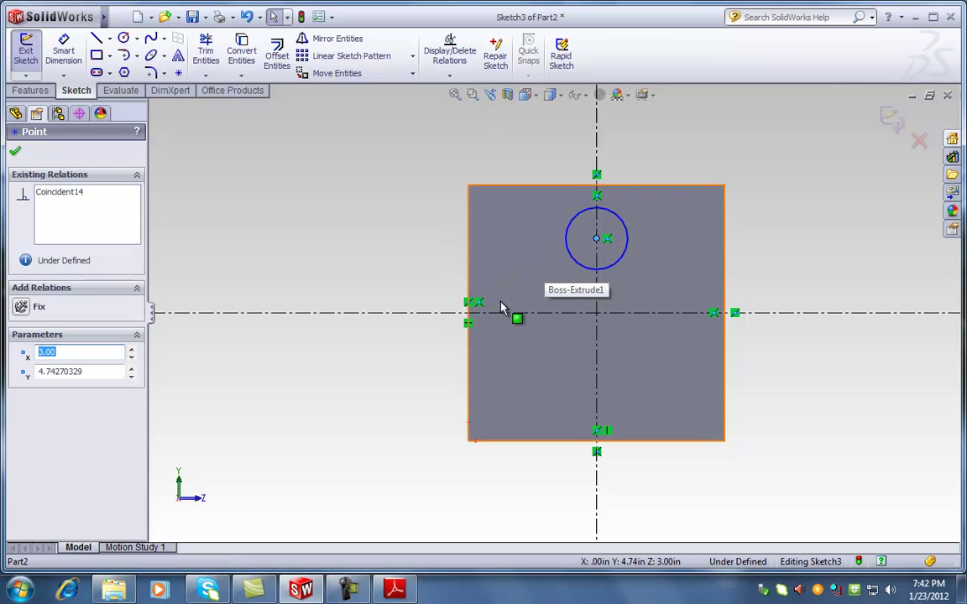
ctrl+click(527, 316)
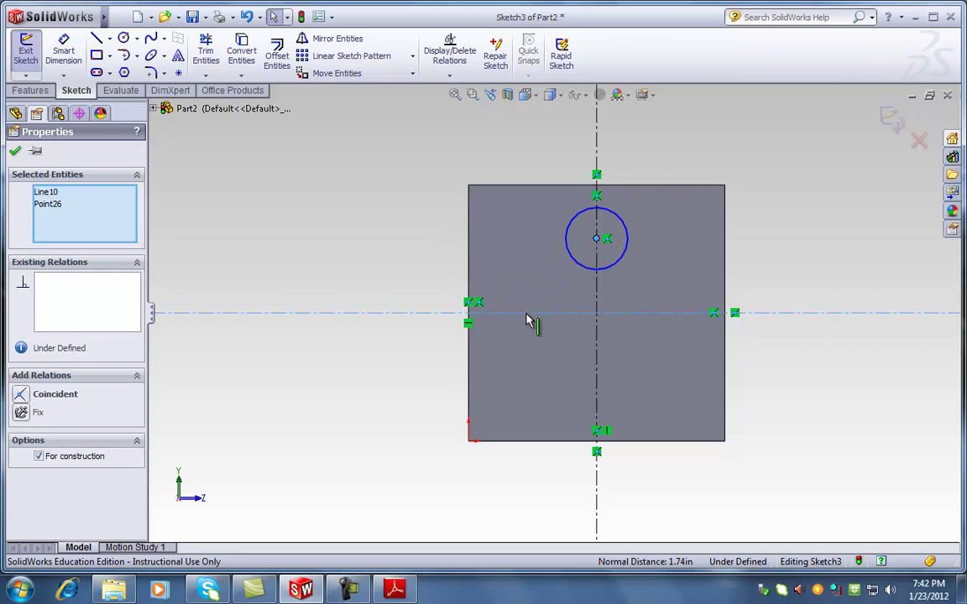
click(21, 394)
click(289, 403)
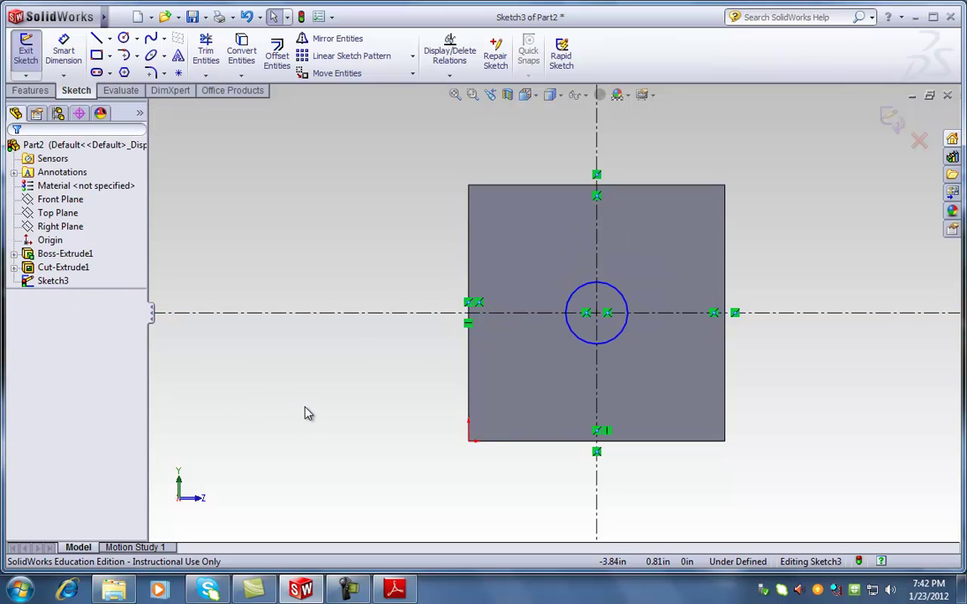
Step: Dimension the centred circle's diameter as 3 in
click(63, 50)
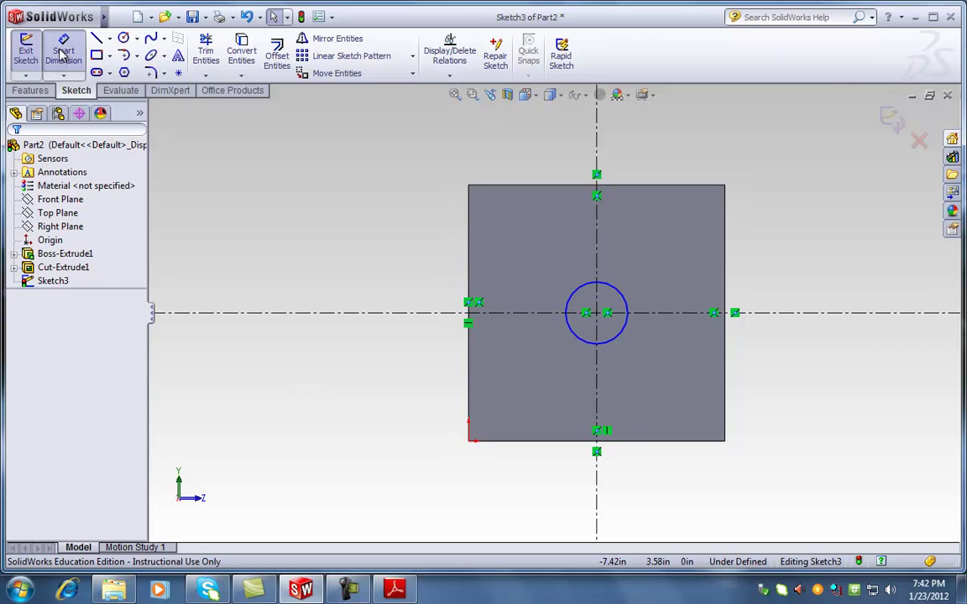
click(627, 308)
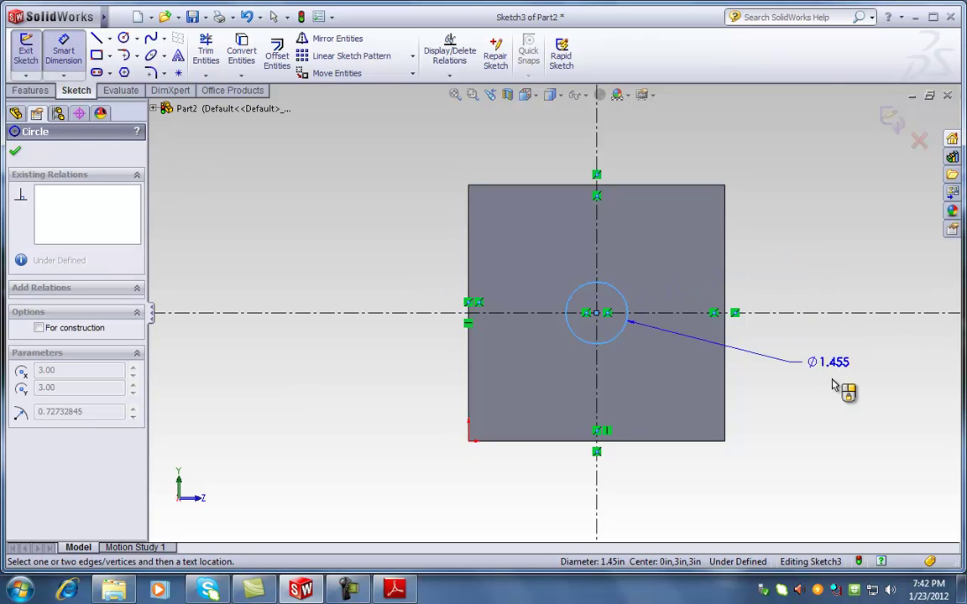
click(831, 420)
key(Return)
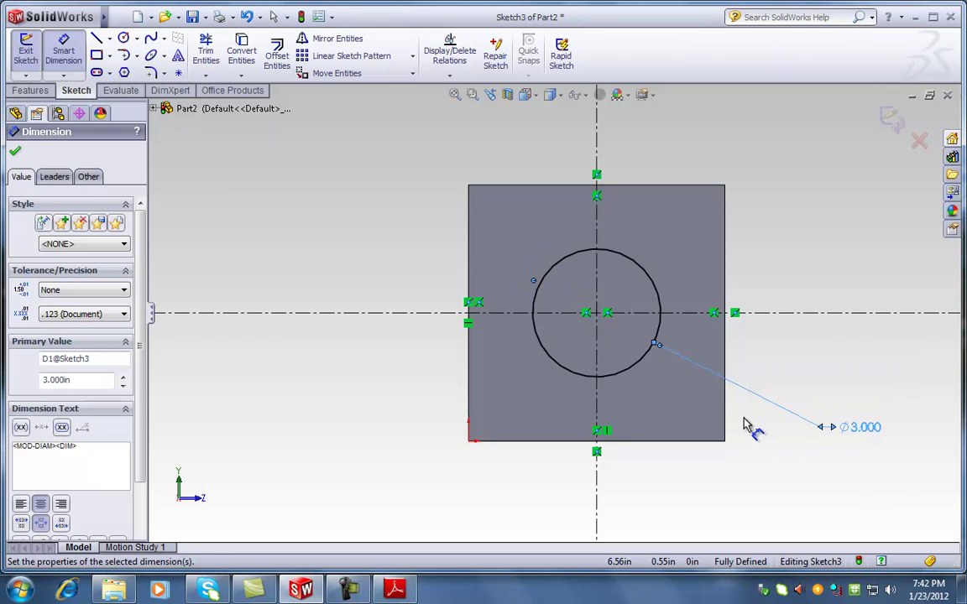
click(17, 153)
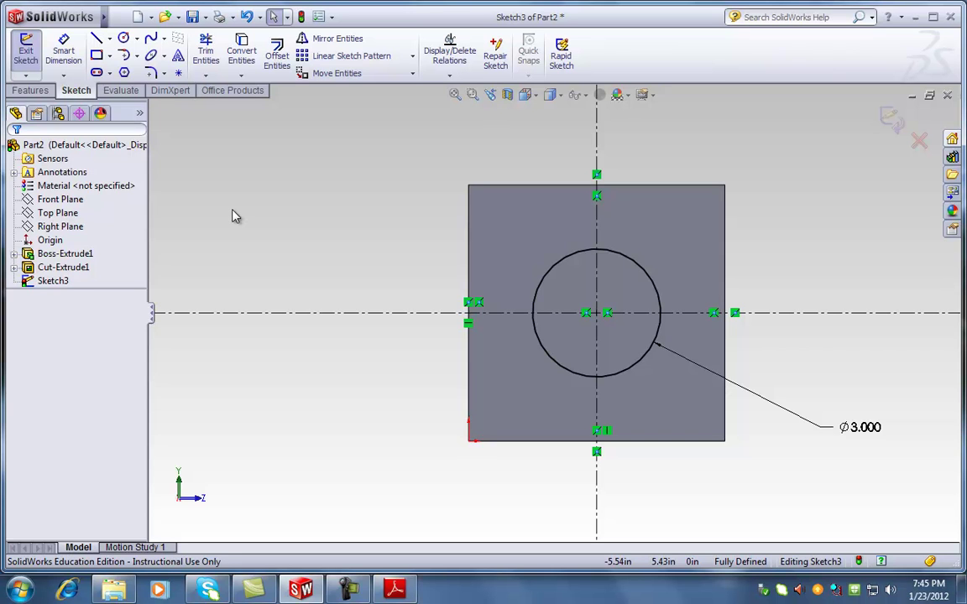
Step: Try to dimension the distance from the circle's centre to the face's left edge, declining the driven dimension
click(64, 52)
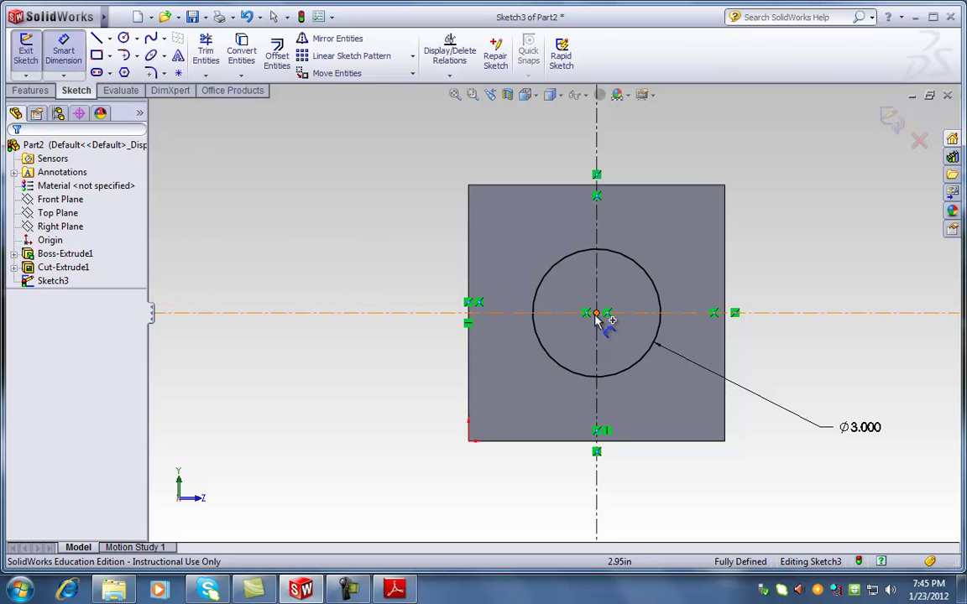
click(596, 313)
click(469, 269)
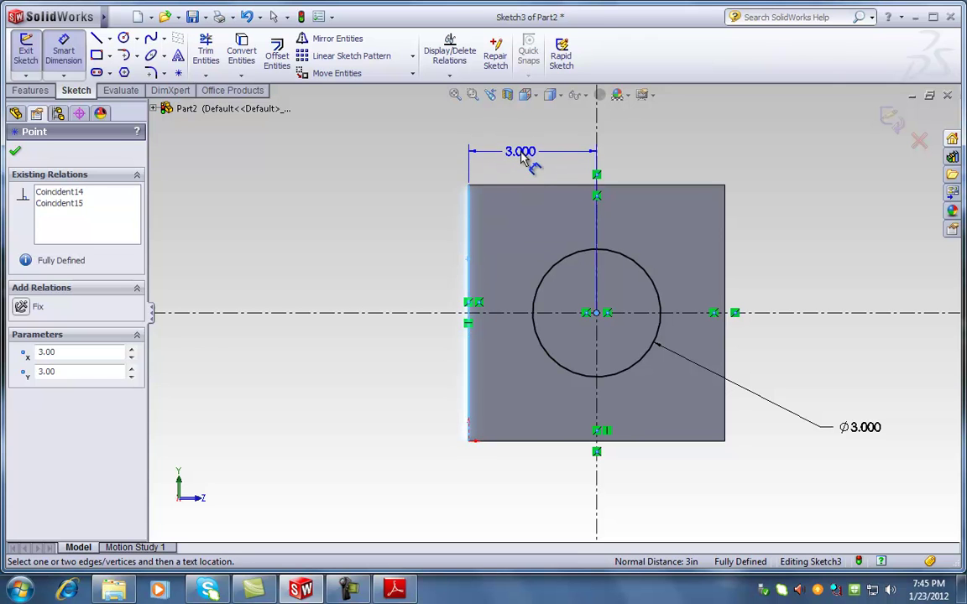
click(525, 159)
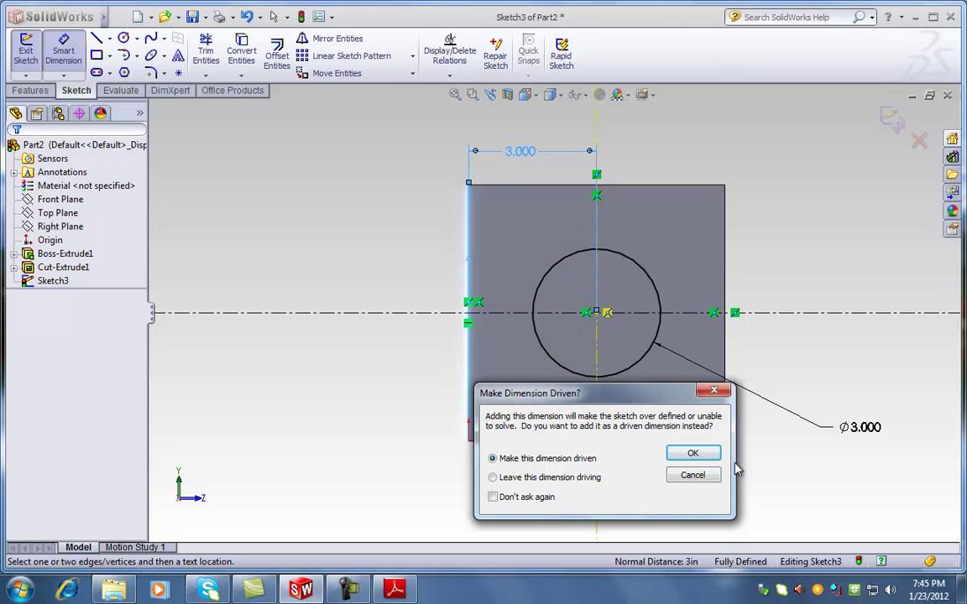
click(704, 477)
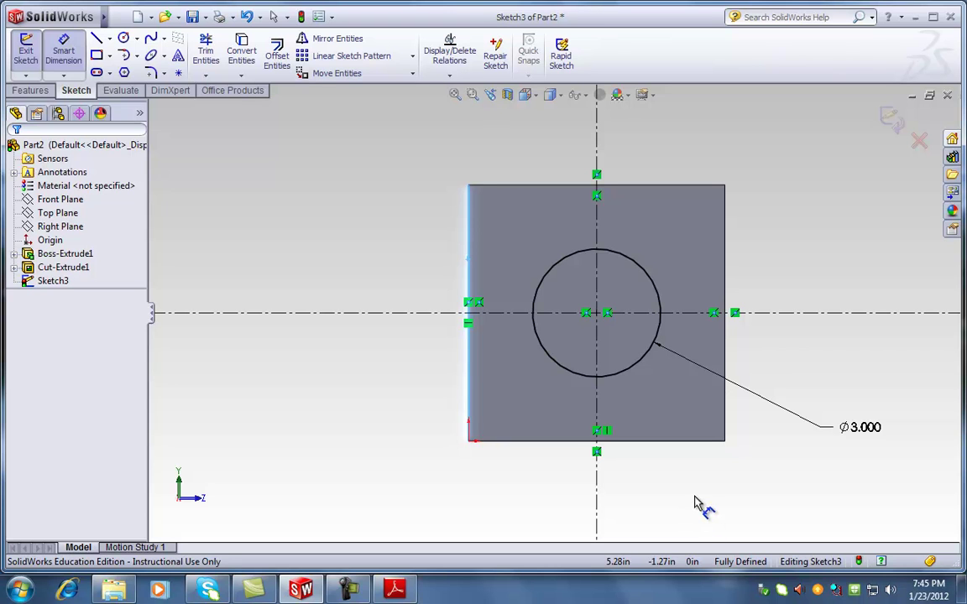
key(Escape)
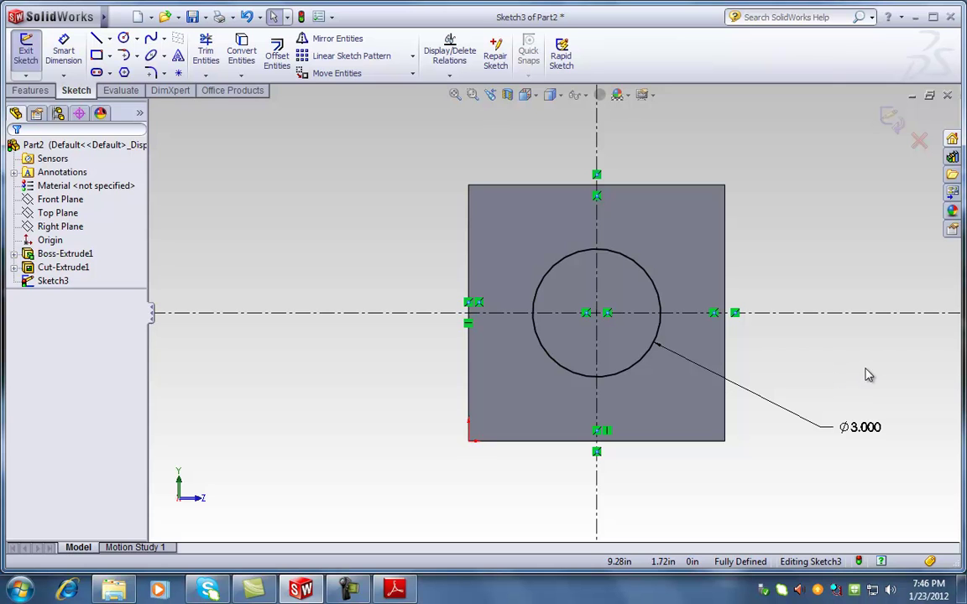
Step: Sketch two circles in the face's upper half, one on each side of the vertical construction line, the left one about 1.08 in in radius
click(124, 38)
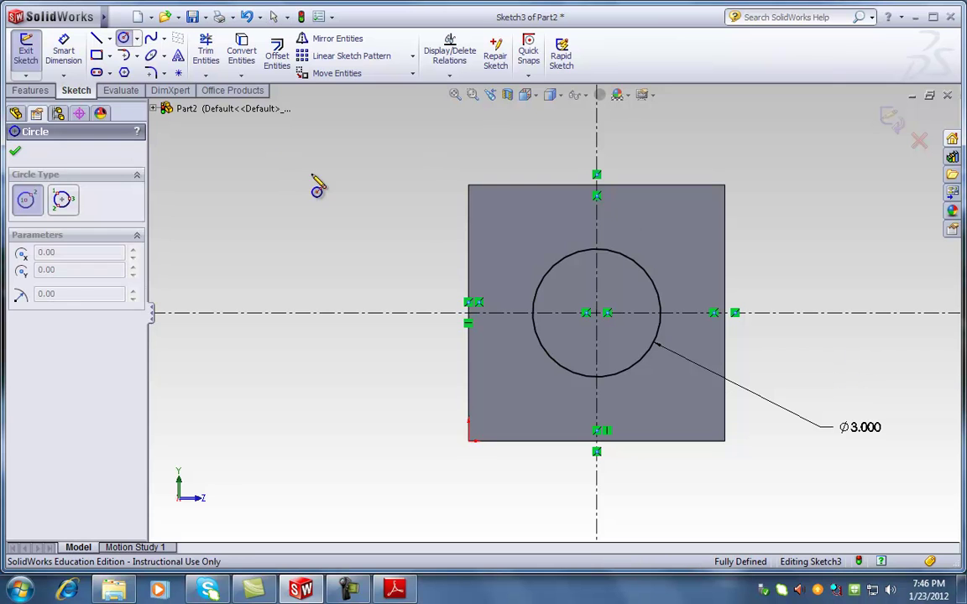
click(539, 232)
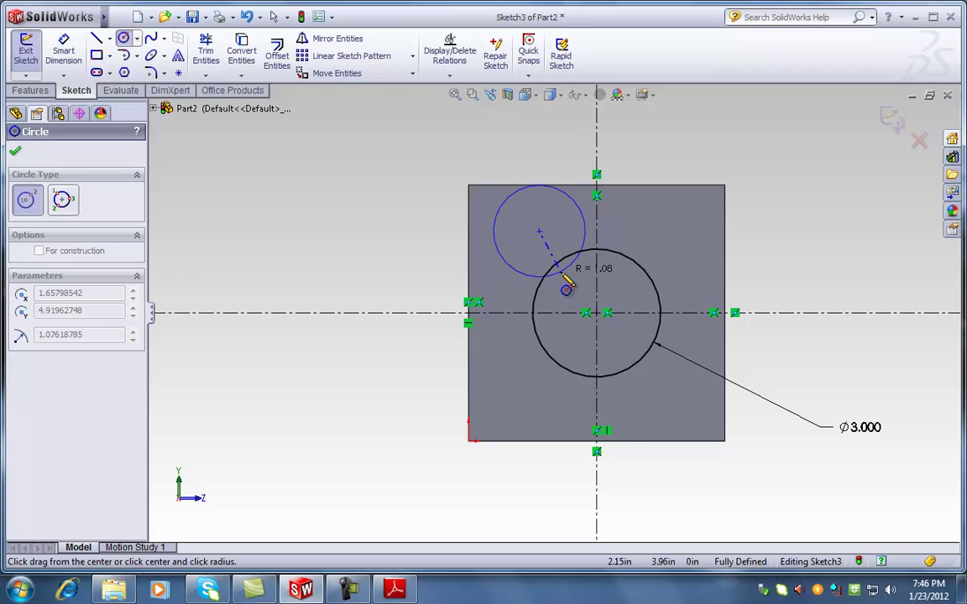
click(566, 288)
click(654, 242)
click(633, 286)
key(Escape)
Step: Move the upper-left circle slightly down and outward and the upper-right circle slightly outward by their centre points
click(540, 233)
drag(540, 234, 521, 252)
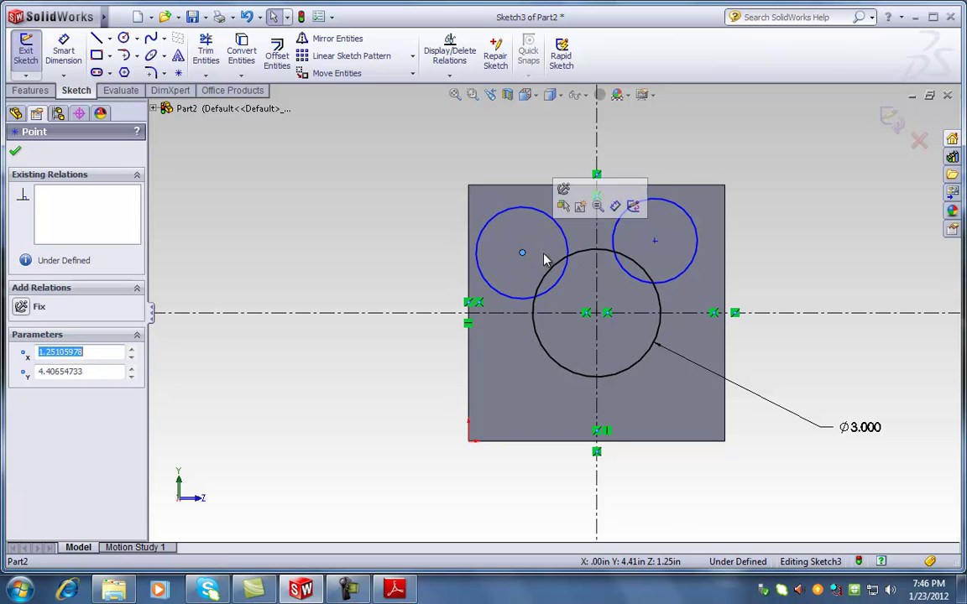
mouse_move(655, 243)
mouse_down()
mouse_move(681, 254)
mouse_move(677, 264)
mouse_move(669, 242)
mouse_up()
click(382, 259)
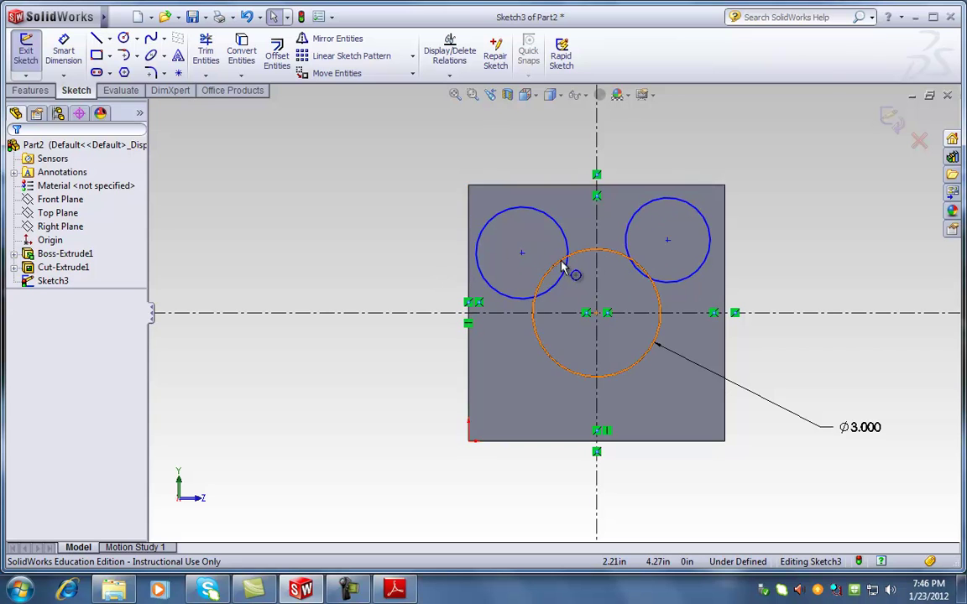
Step: Align the centre points of the two upper circles with a Horizontal relation
click(522, 256)
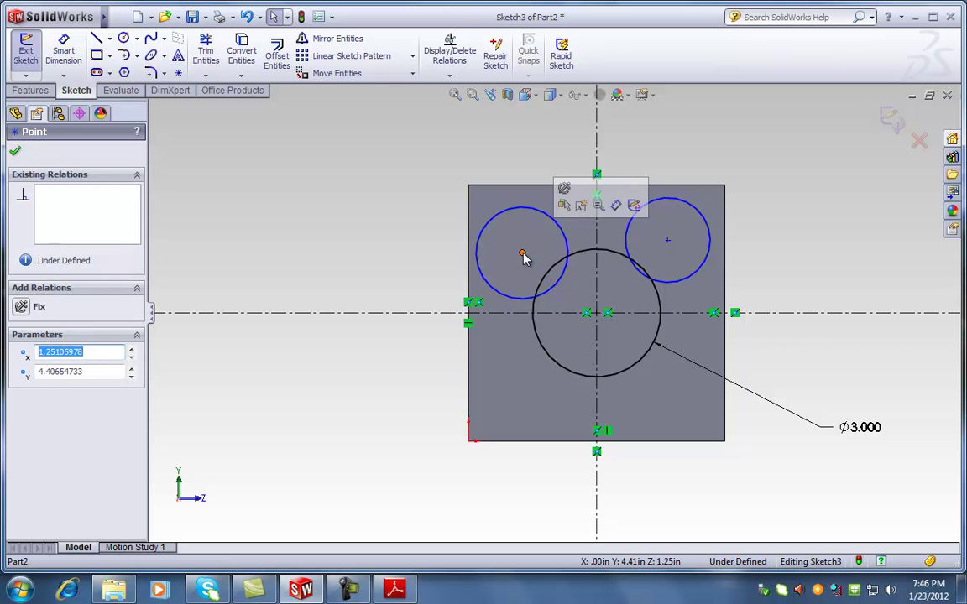
ctrl+click(668, 241)
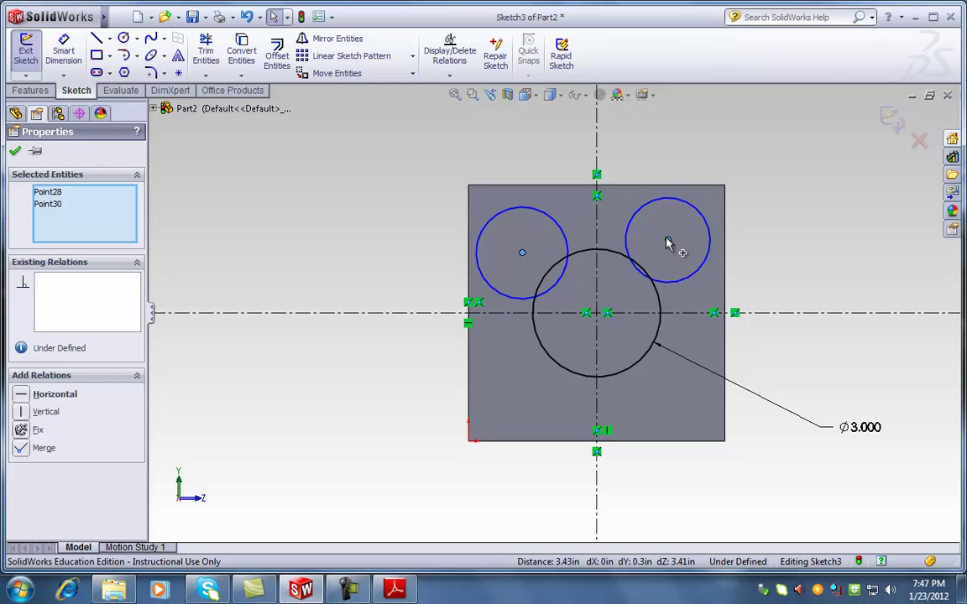
click(25, 395)
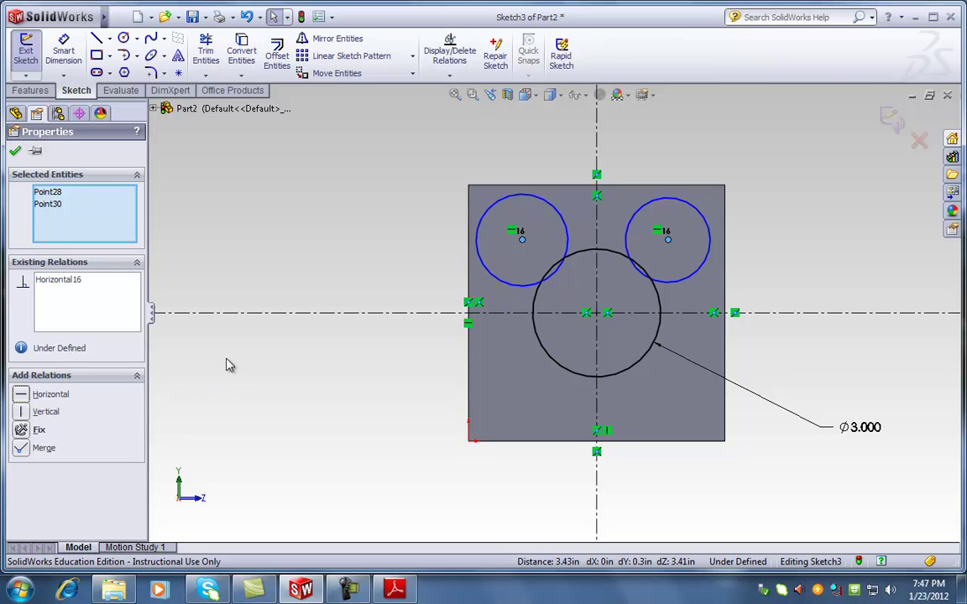
click(16, 151)
Step: Undo the Horizontal relation between the two upper circles and the moves of their centres
scroll(613, 268, down, 3)
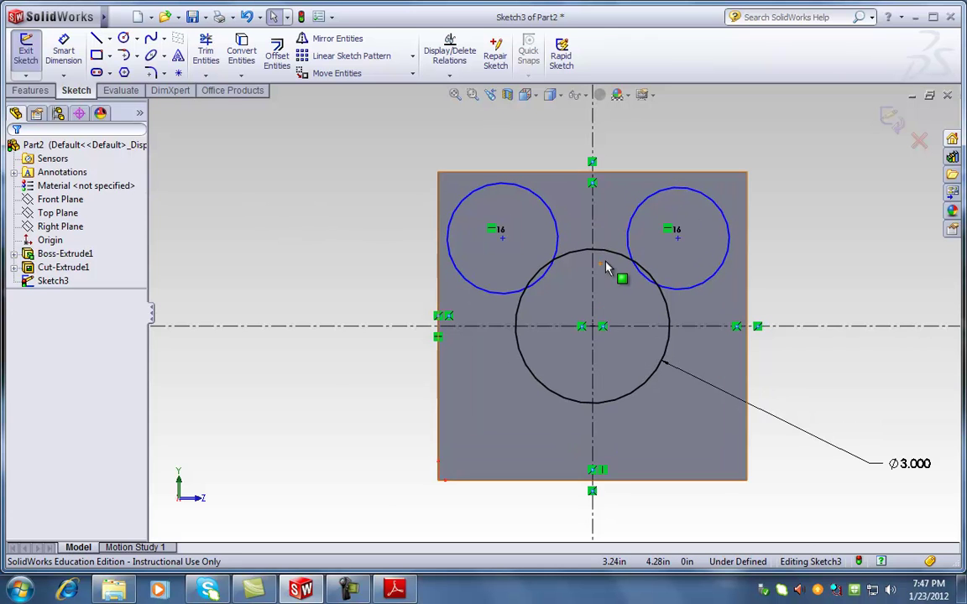
scroll(607, 269, up, 1)
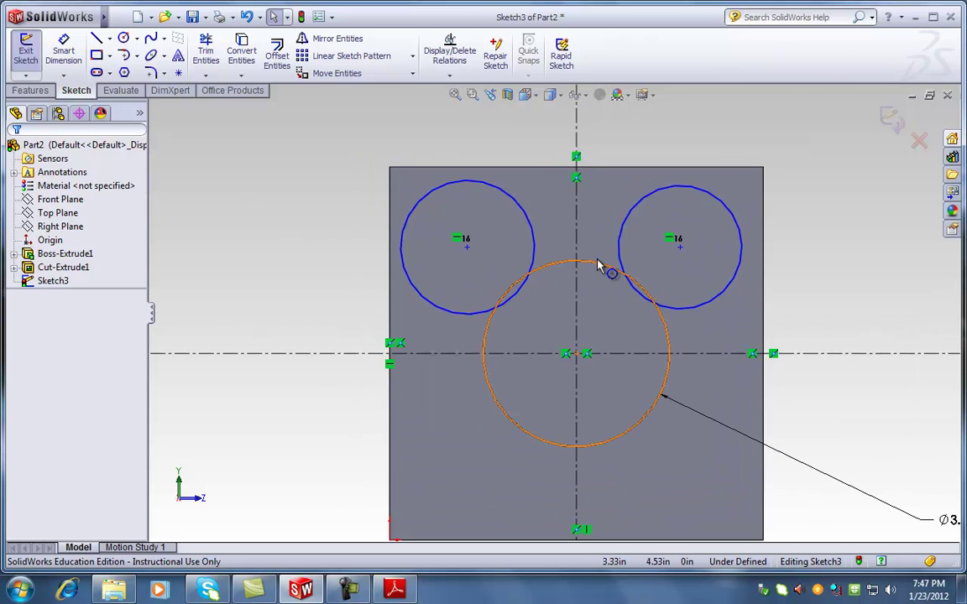
click(60, 57)
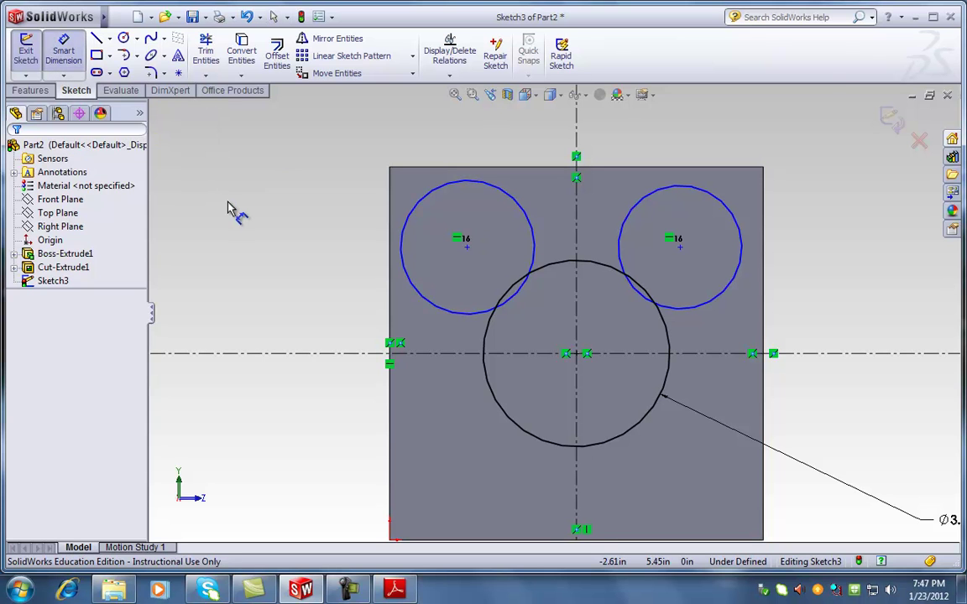
key(ctrl+z)
key(ctrl+z)
key(ctrl+z)
key(f)
click(420, 293)
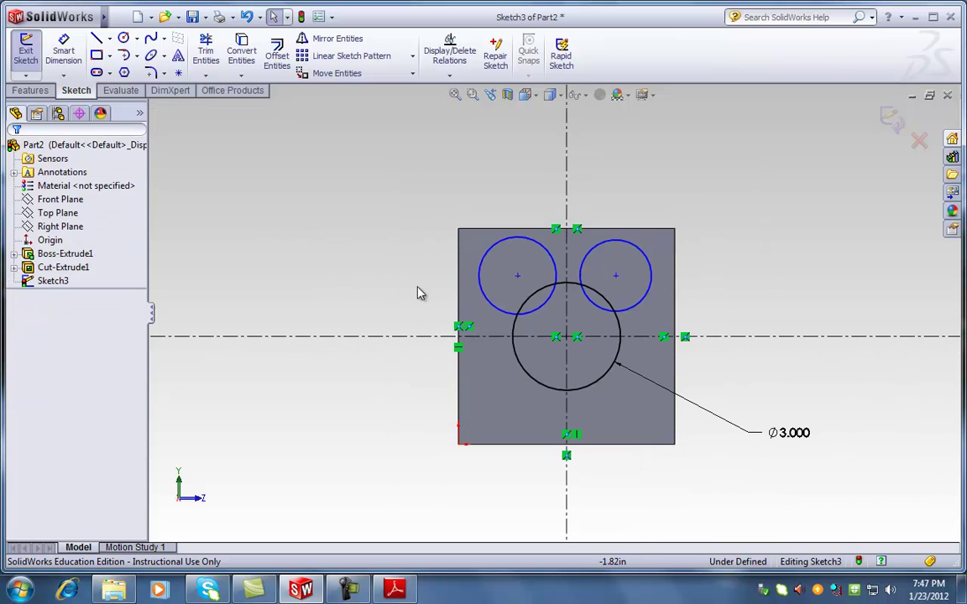
Step: Add a Horizontal relation between the centre points of the two upper circles
scroll(615, 281, down, 3)
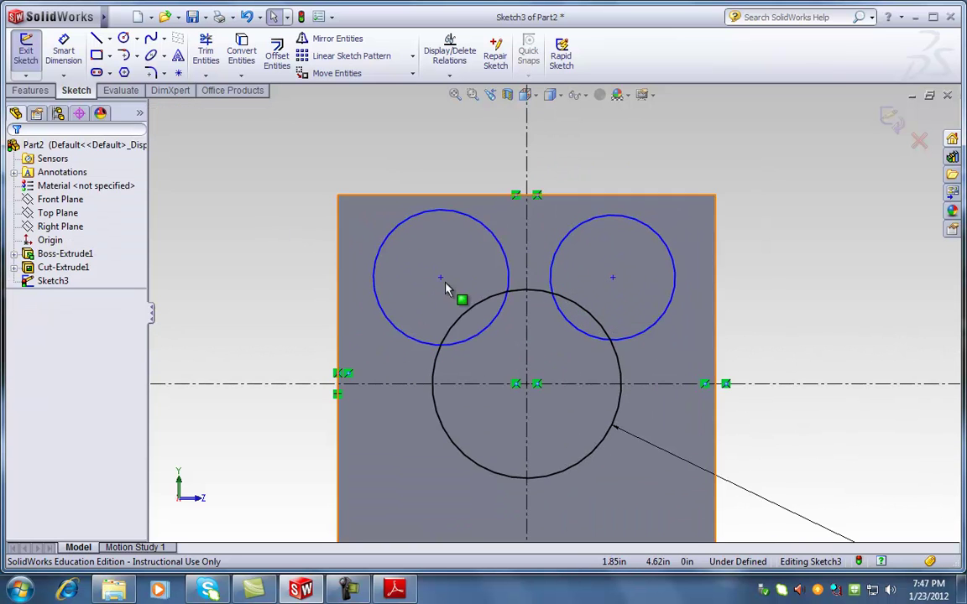
scroll(446, 290, up, 2)
click(460, 284)
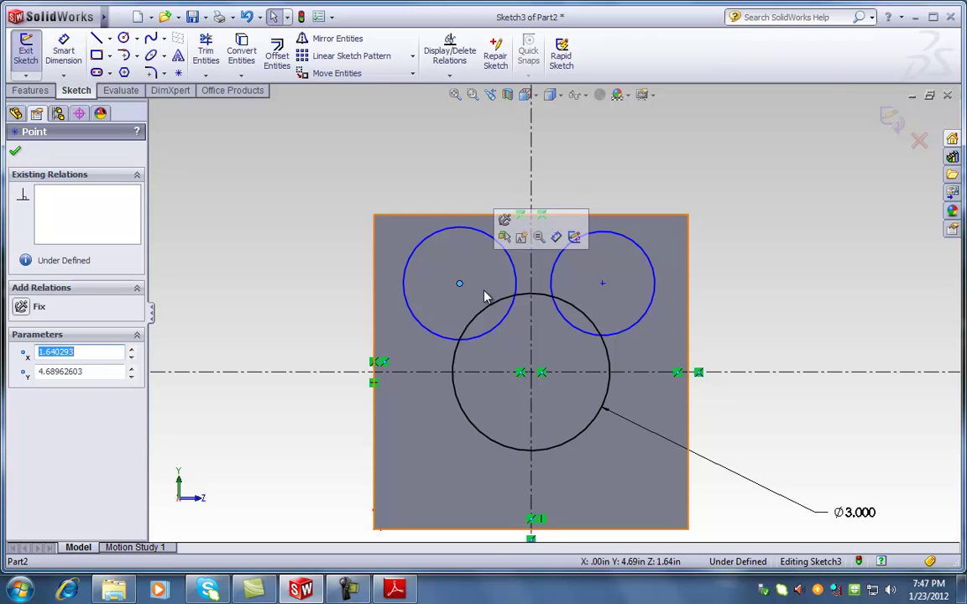
ctrl+click(603, 284)
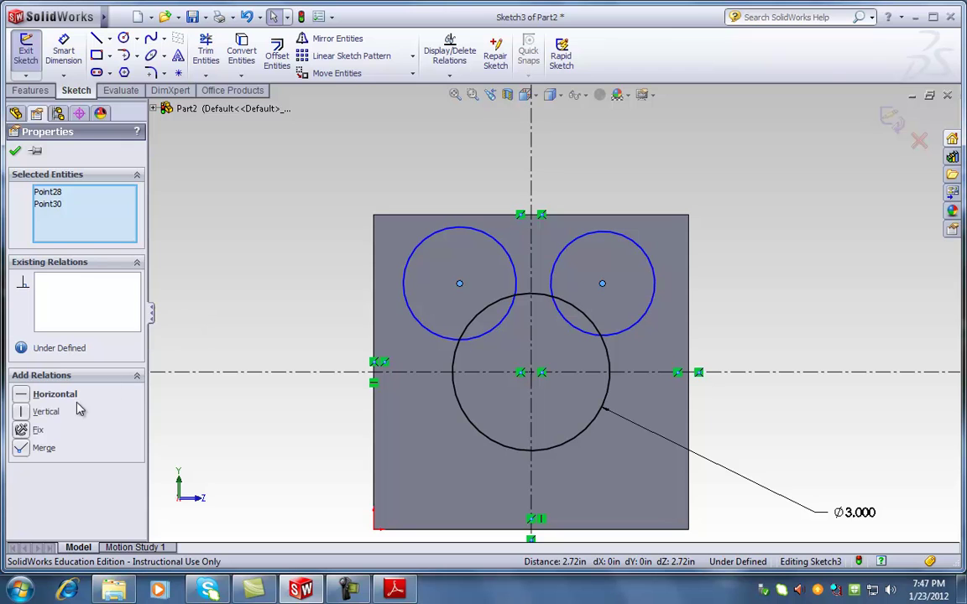
click(22, 394)
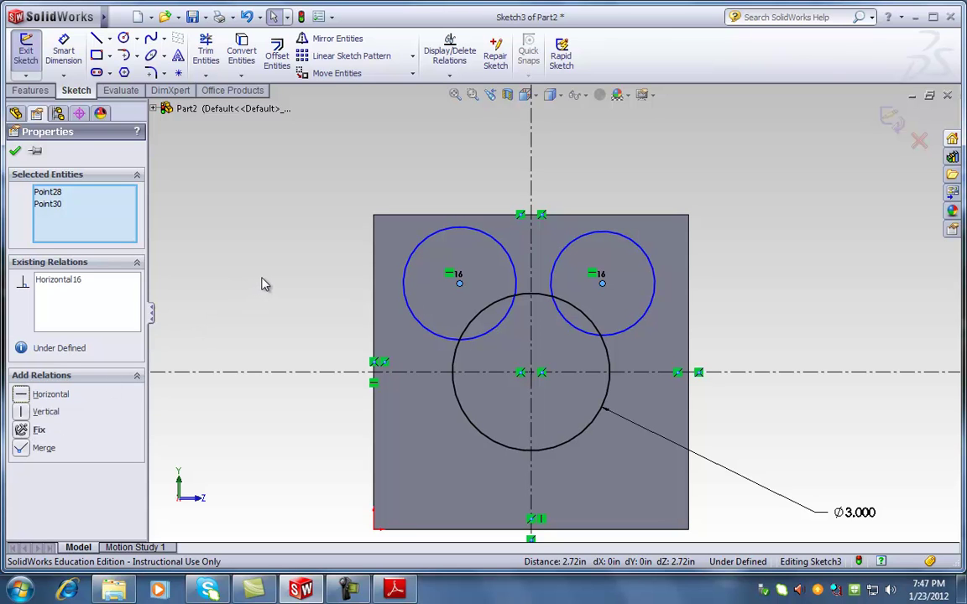
click(16, 153)
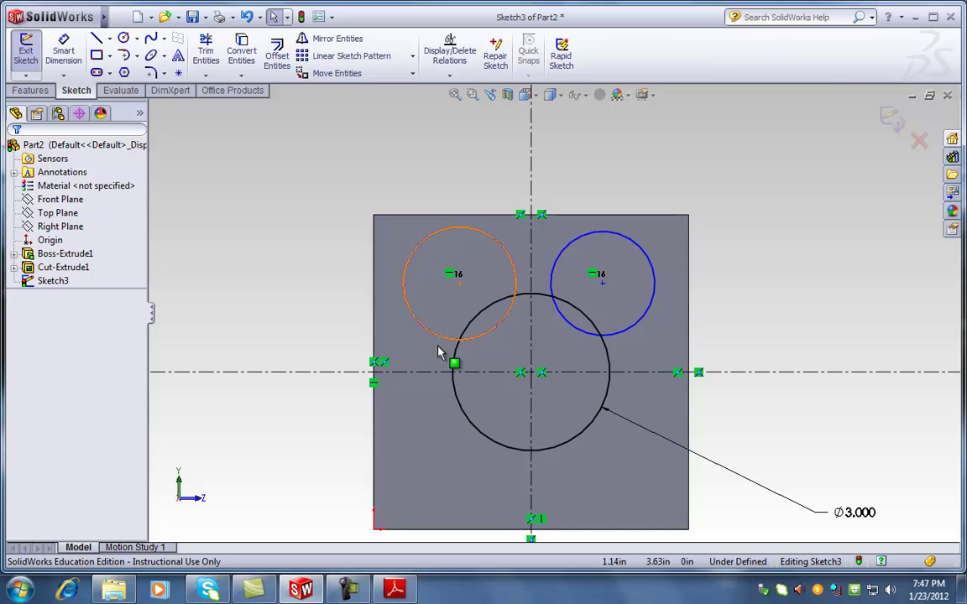
Step: Dimension the horizontal distance between the two upper circles' centres as 2.75 in, placing it above the face
click(63, 52)
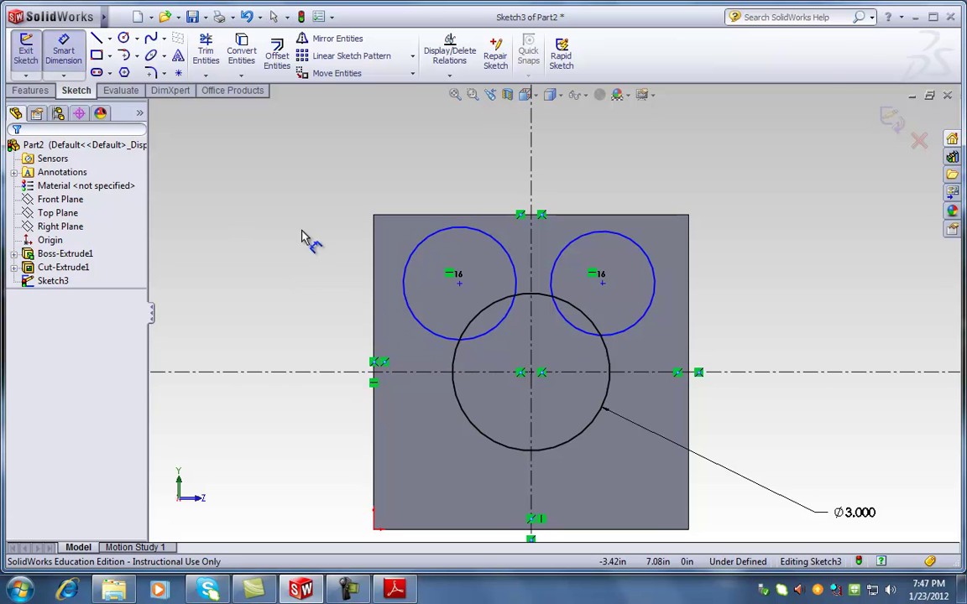
click(459, 284)
click(602, 284)
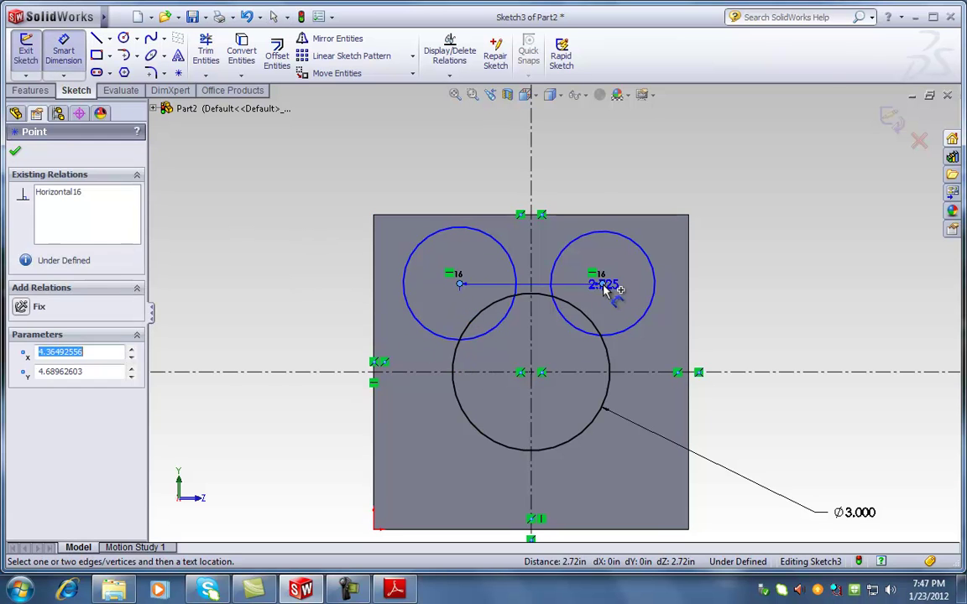
click(556, 169)
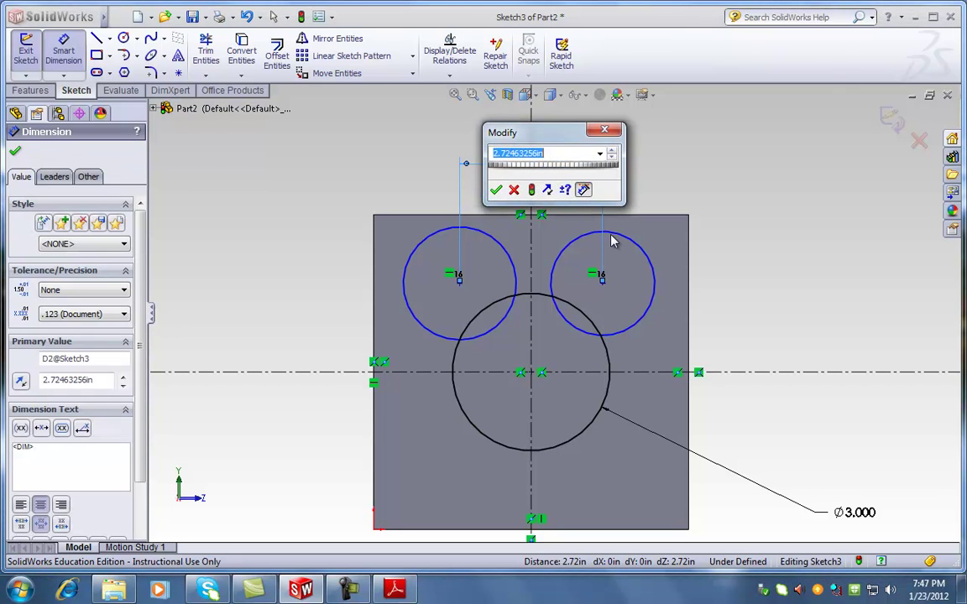
text(2.75)
key(Return)
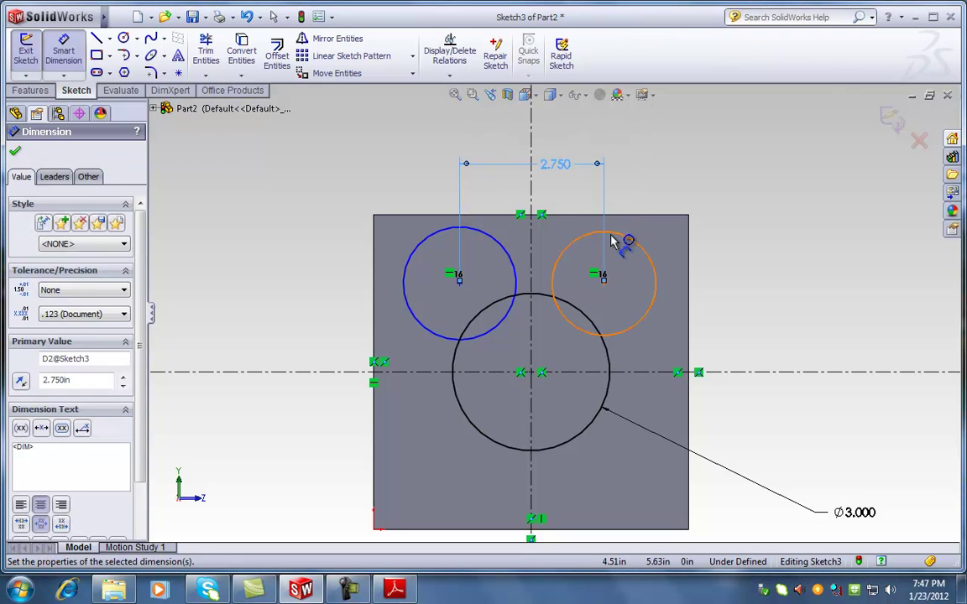
click(715, 288)
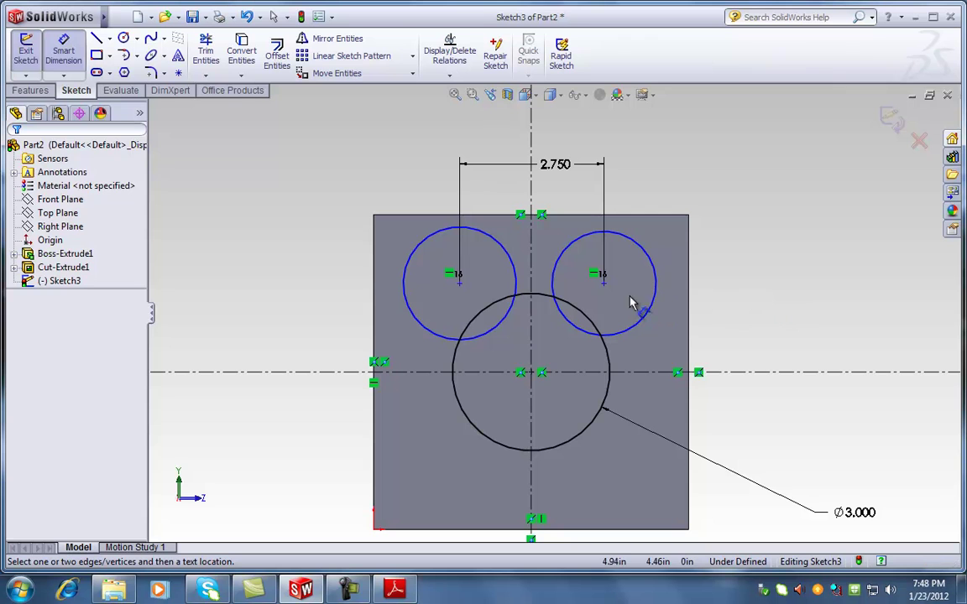
Step: Dimension the right upper circle's centre 1.5 in from the face's right edge and shift the 2.75 in dimension text left
click(605, 285)
click(689, 294)
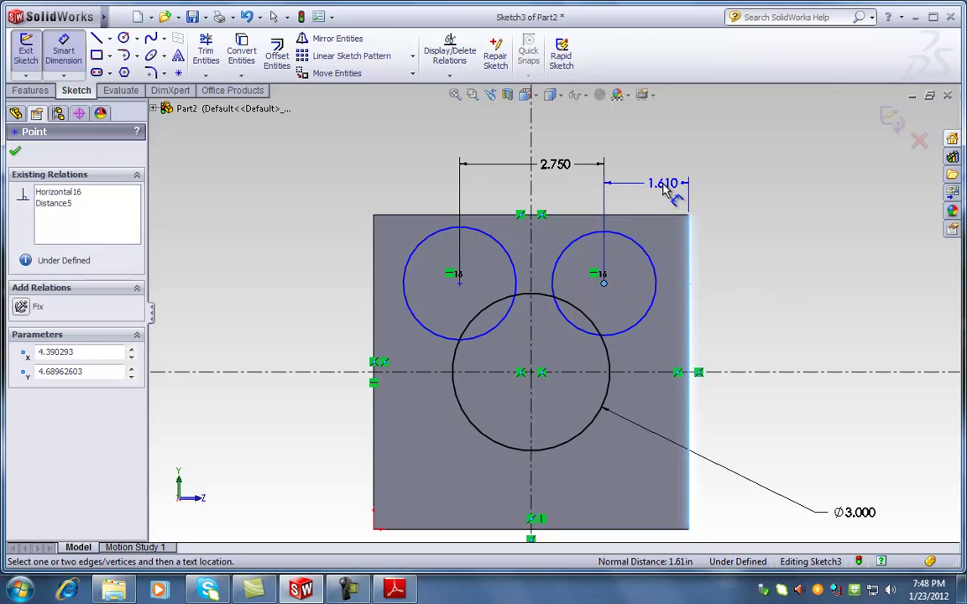
click(661, 191)
text(1.5)
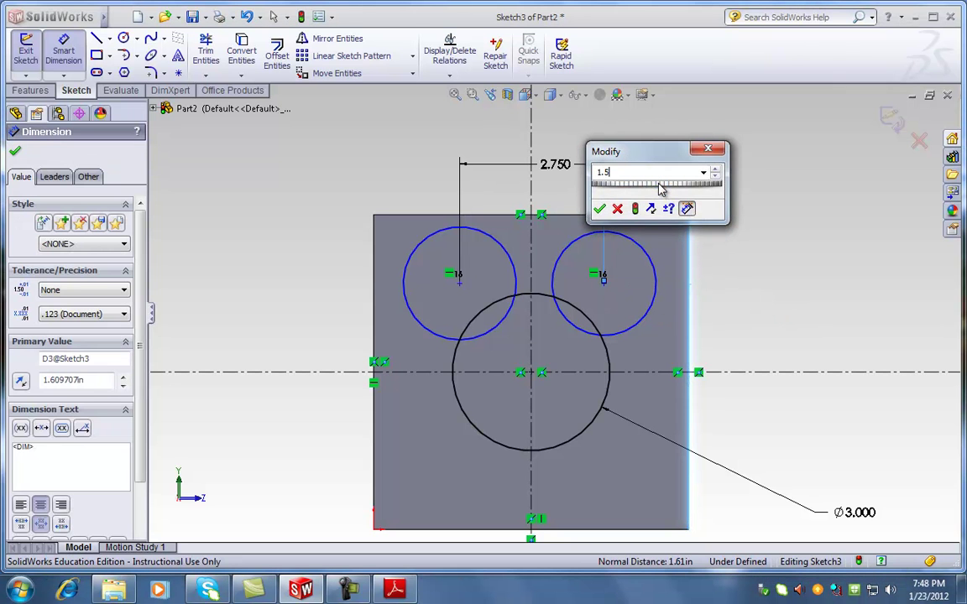
key(Return)
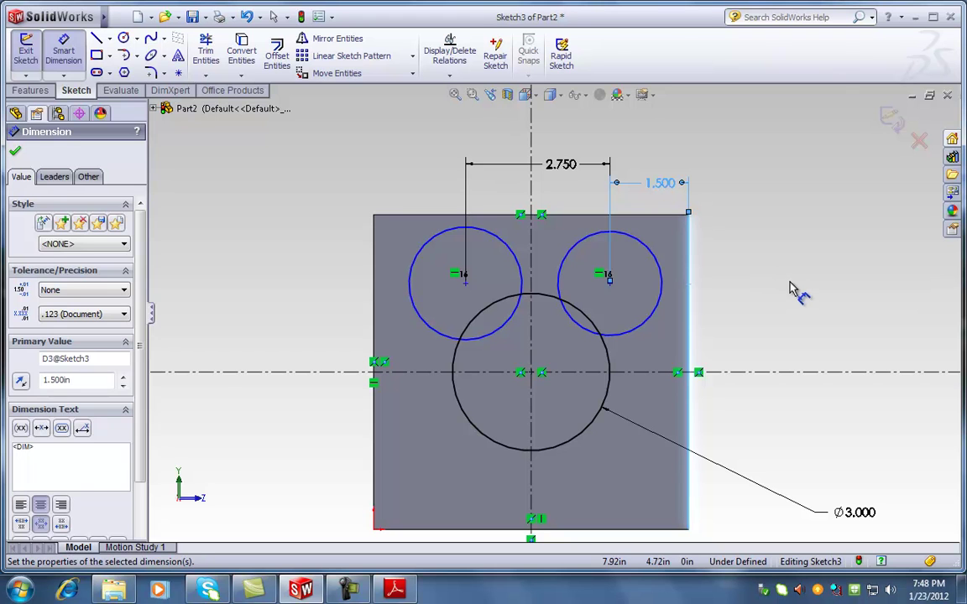
key(Escape)
drag(567, 168, 537, 172)
click(752, 283)
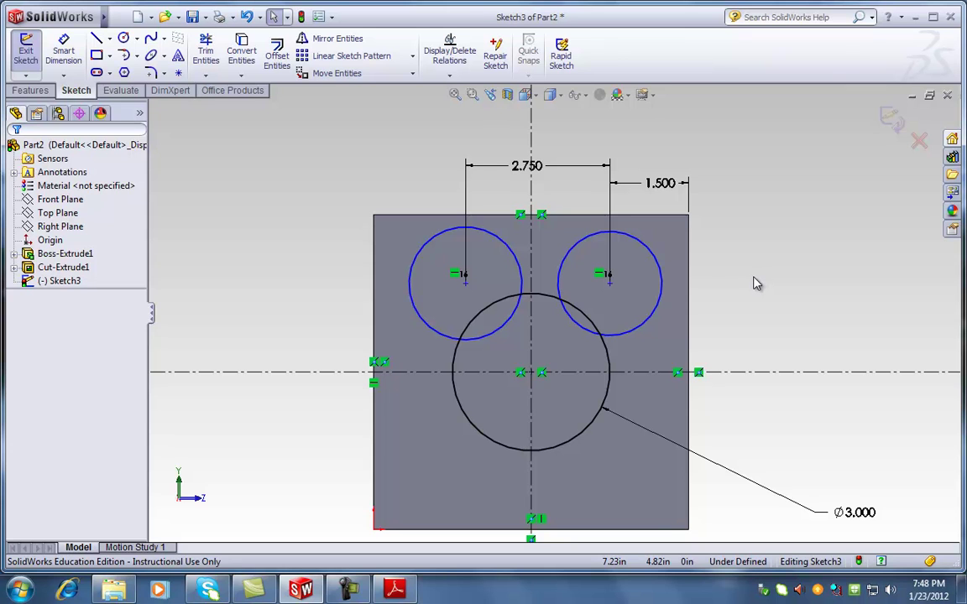
Step: Dimension the right upper circle's diameter as 1.5 in and correct it to 2 in, placing it outside the face
scroll(555, 401, up, 1)
scroll(544, 416, down, 1)
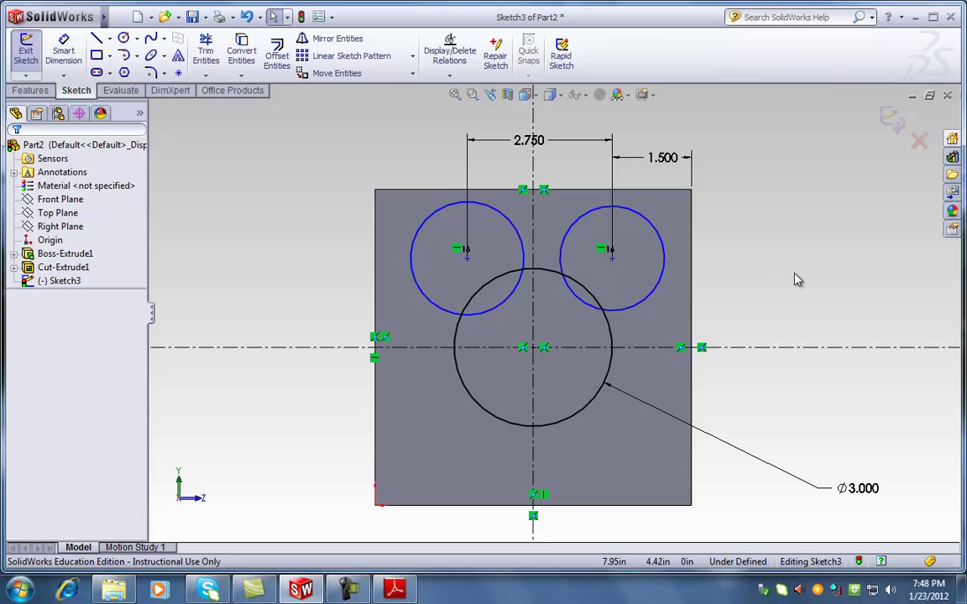
click(63, 50)
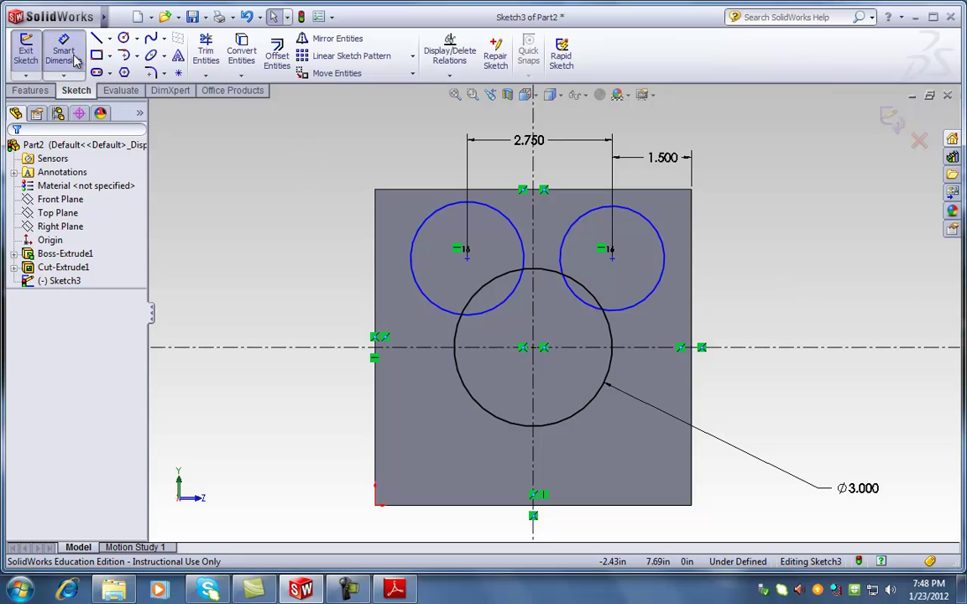
click(663, 246)
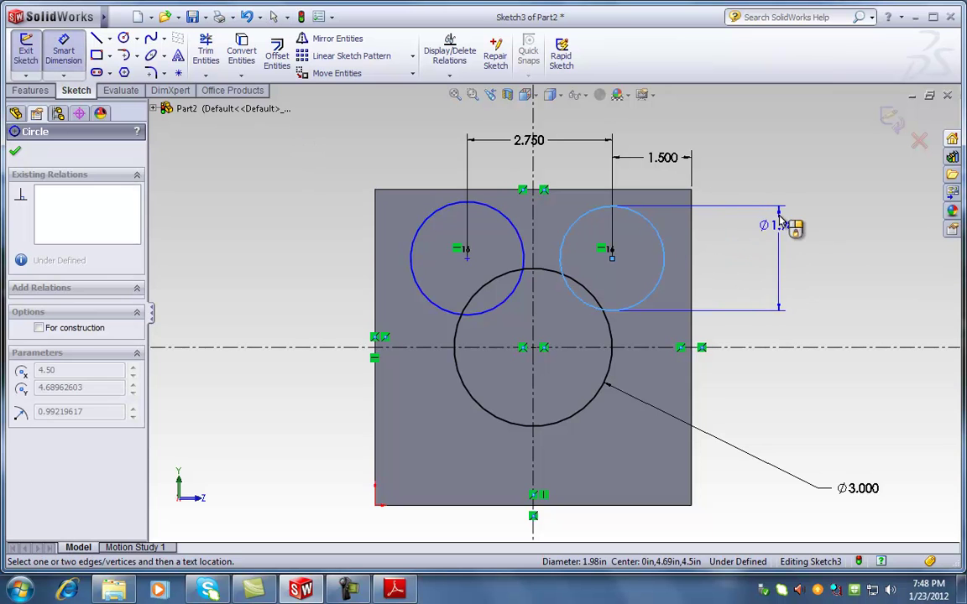
click(783, 180)
text(1.5)
key(Return)
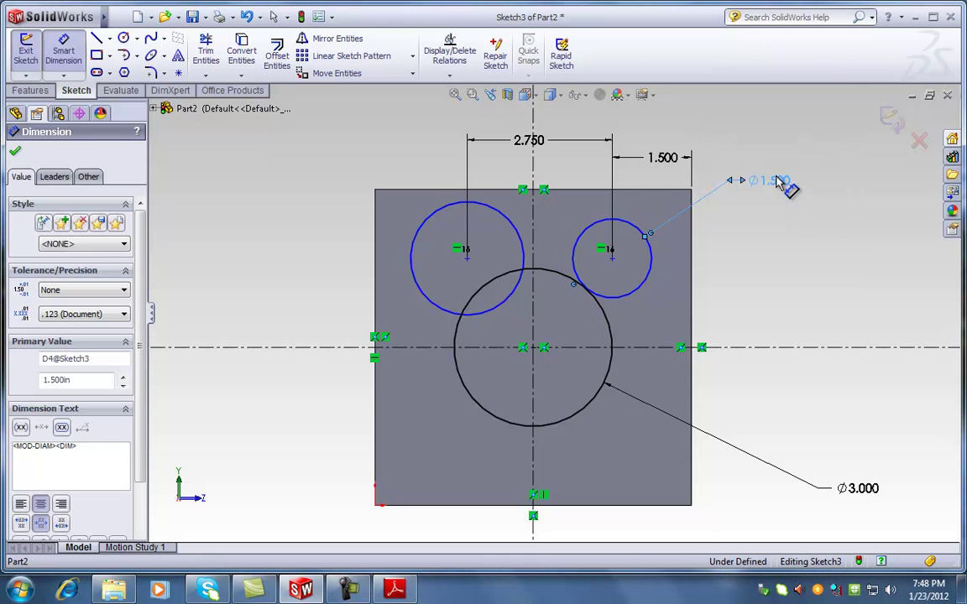
double_click(779, 181)
text(2)
key(Return)
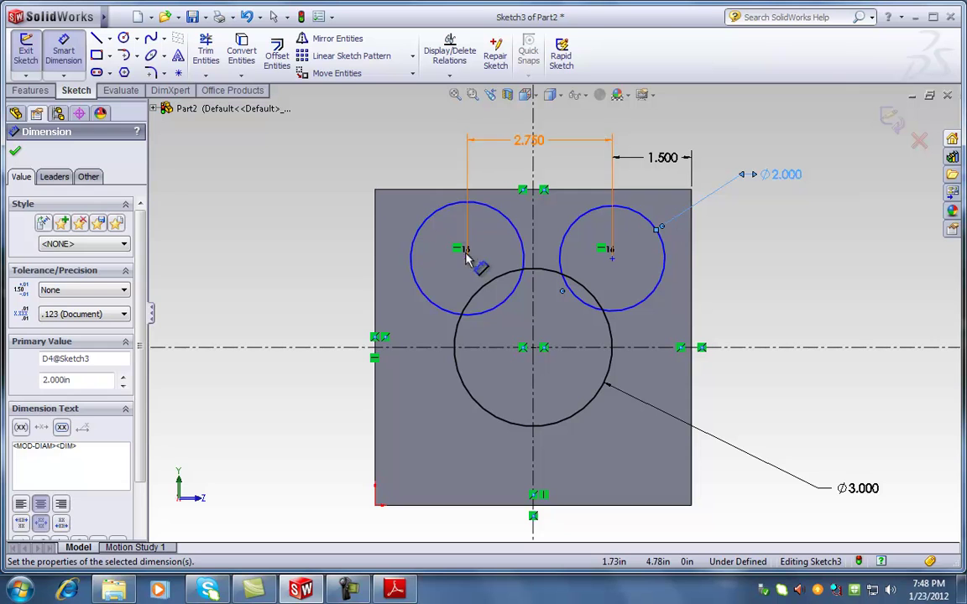
Step: Dimension the left upper circle's diameter as 2 in, placing it outside the face
click(424, 222)
click(301, 190)
text(2)
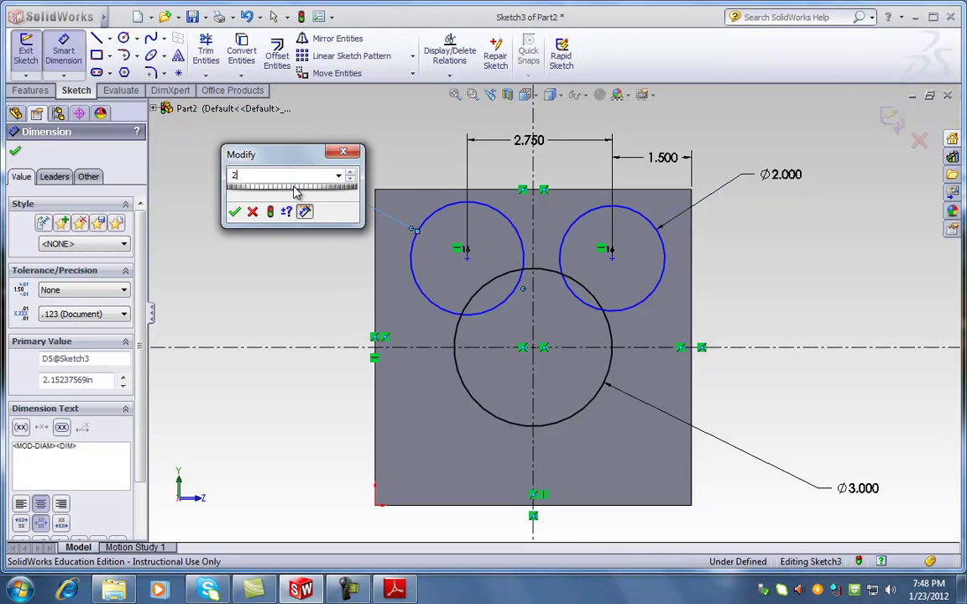
key(Return)
key(Escape)
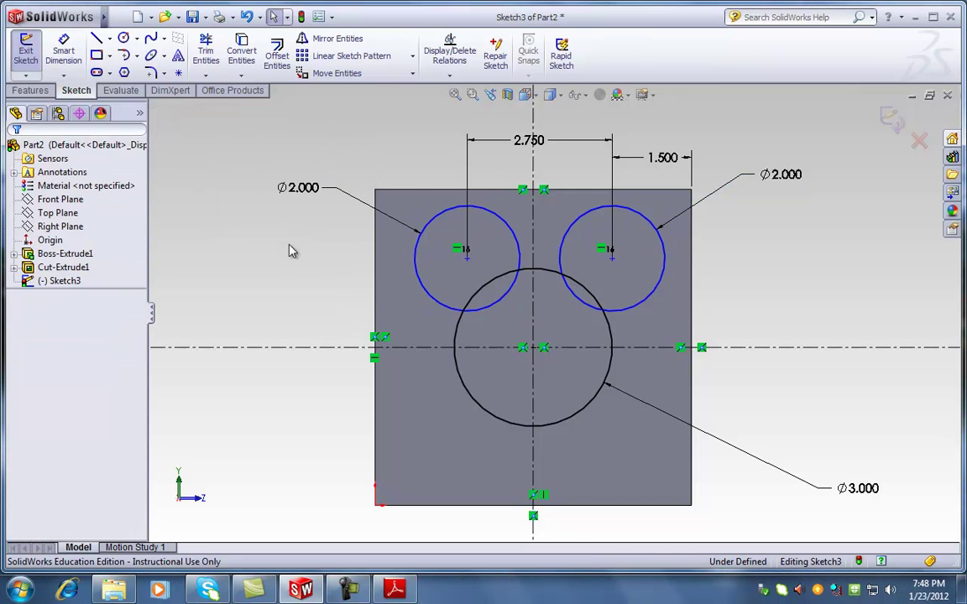
Step: Delete the diameter dimension of the left upper circle
click(533, 181)
click(749, 196)
click(300, 189)
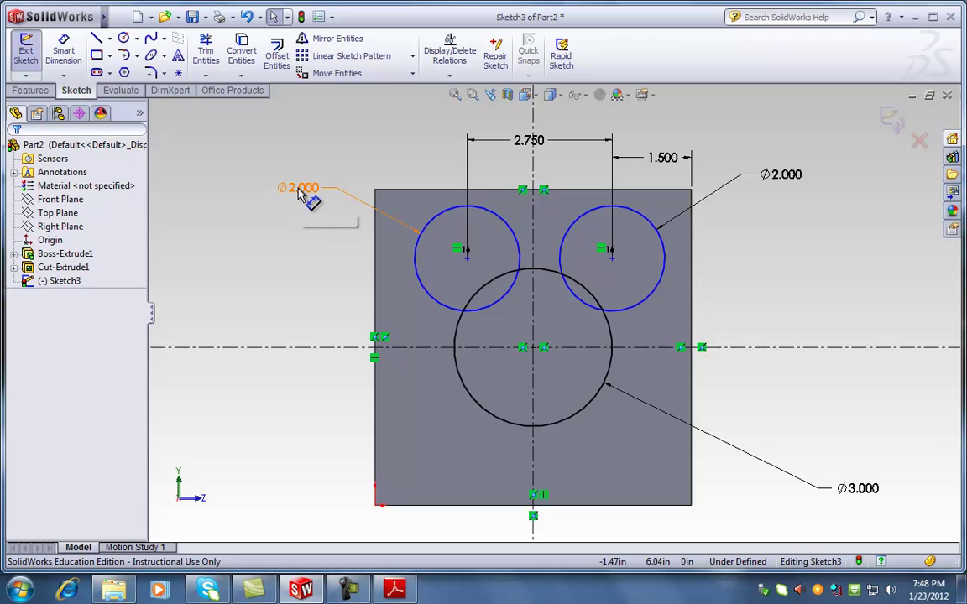
key(Delete)
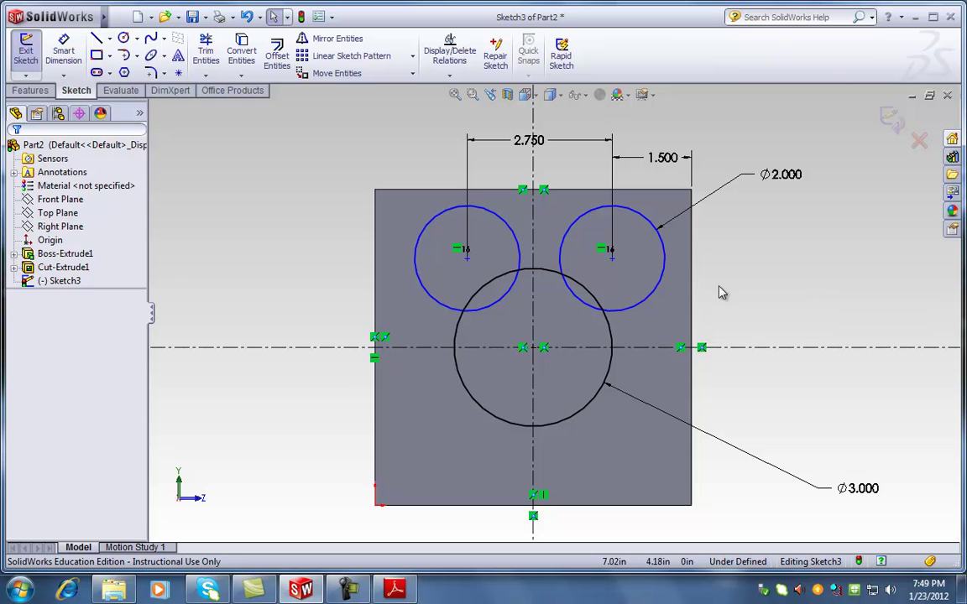
Step: Add an Equal relation between the two upper circles
click(502, 310)
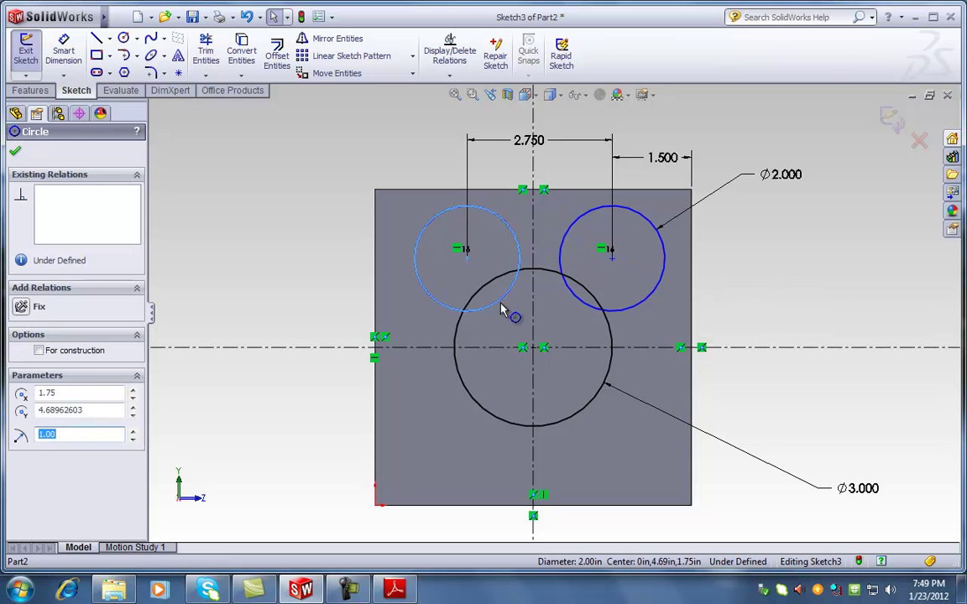
ctrl+click(641, 309)
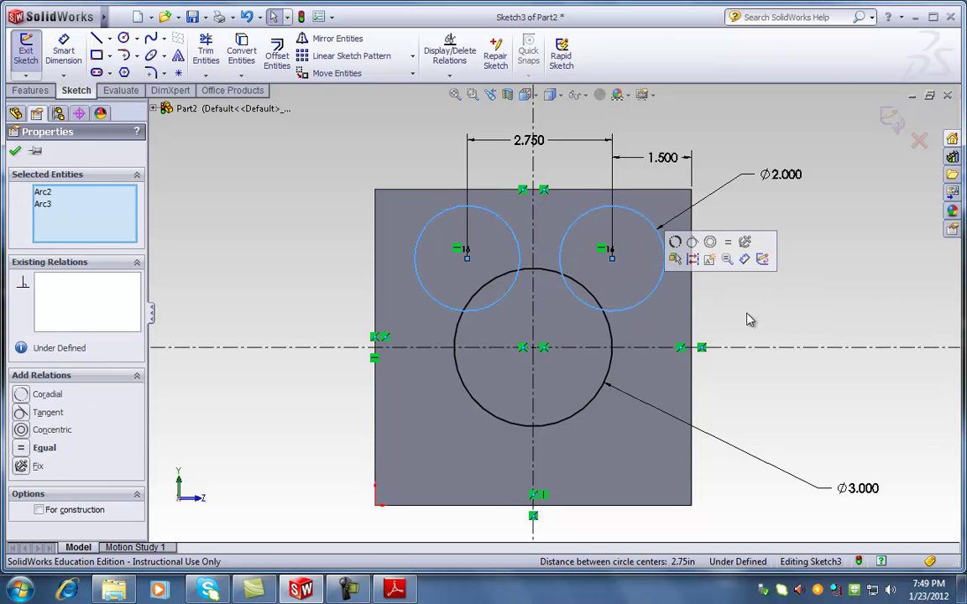
click(22, 448)
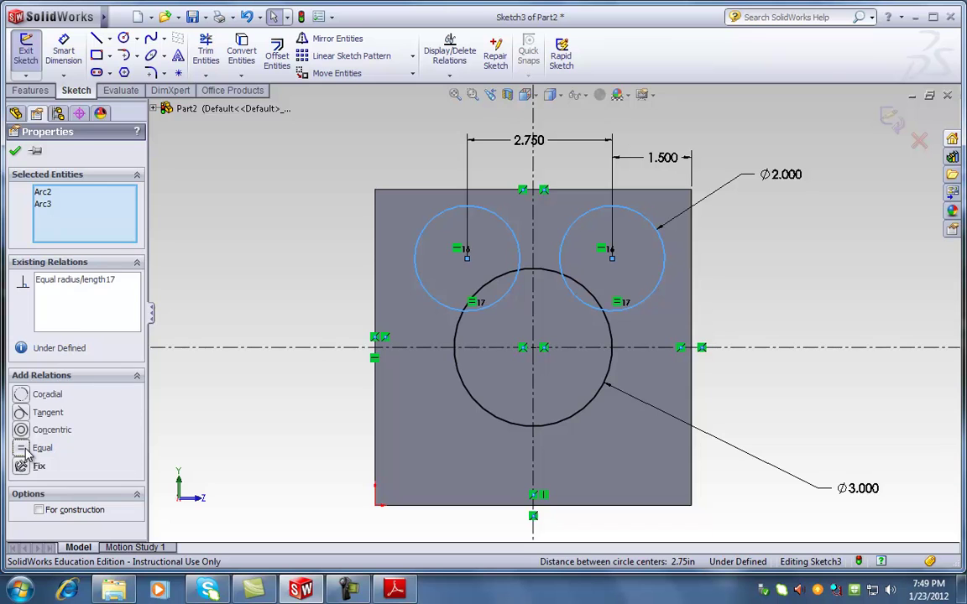
click(16, 150)
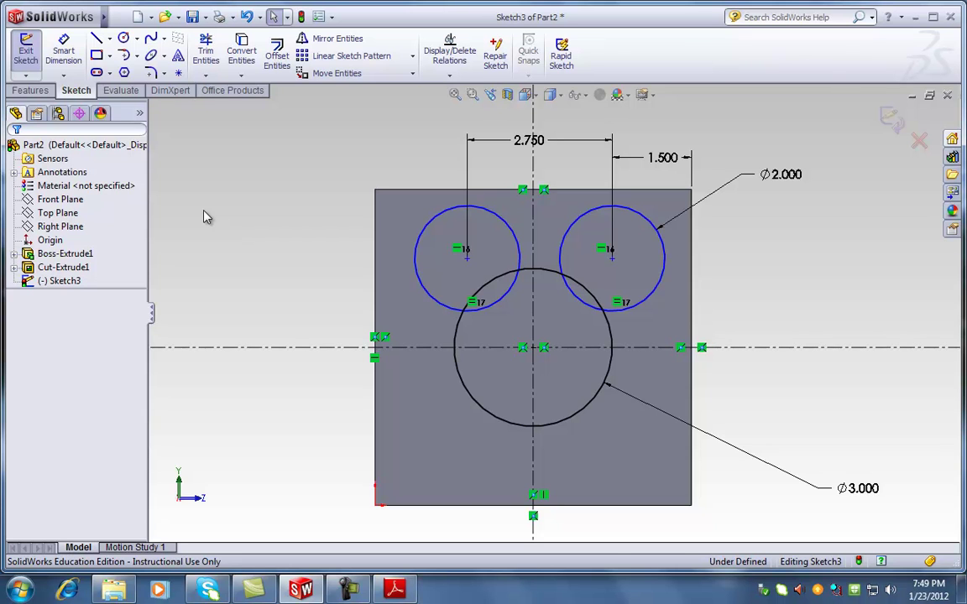
Step: Try a 2.25 in diameter on the right upper circle, and undo it together with the Equal relation
double_click(784, 176)
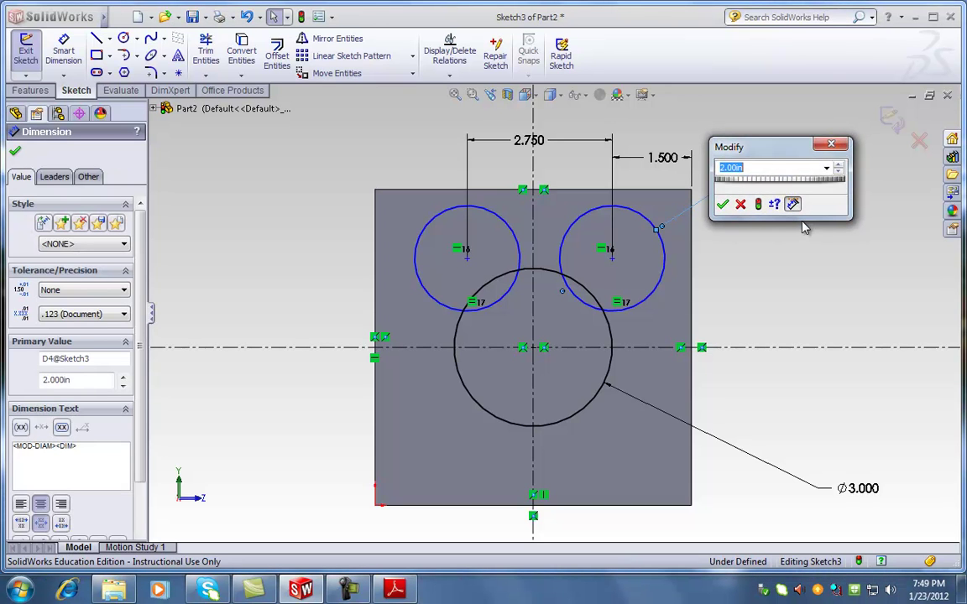
text(2.25)
key(Return)
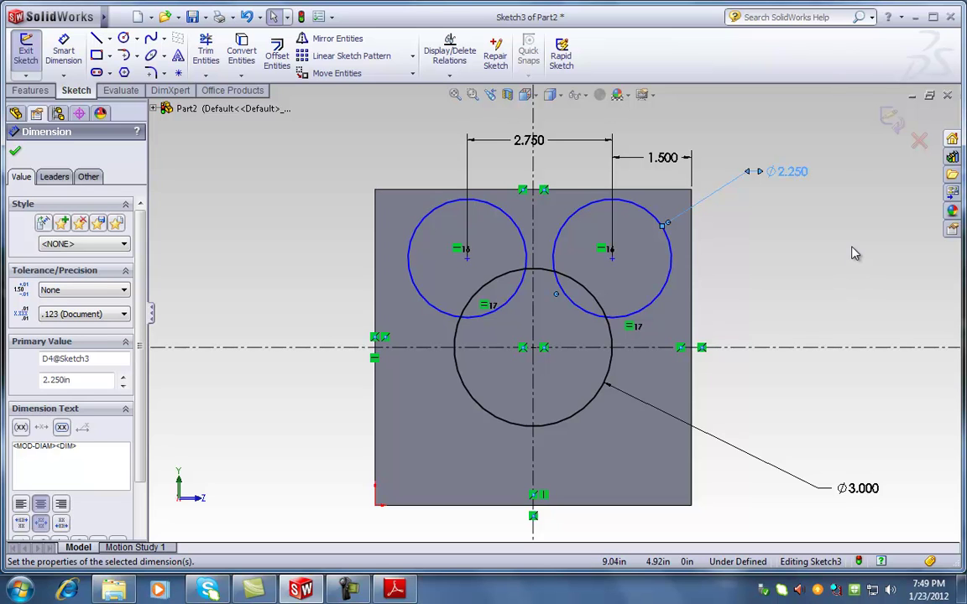
key(ctrl+z)
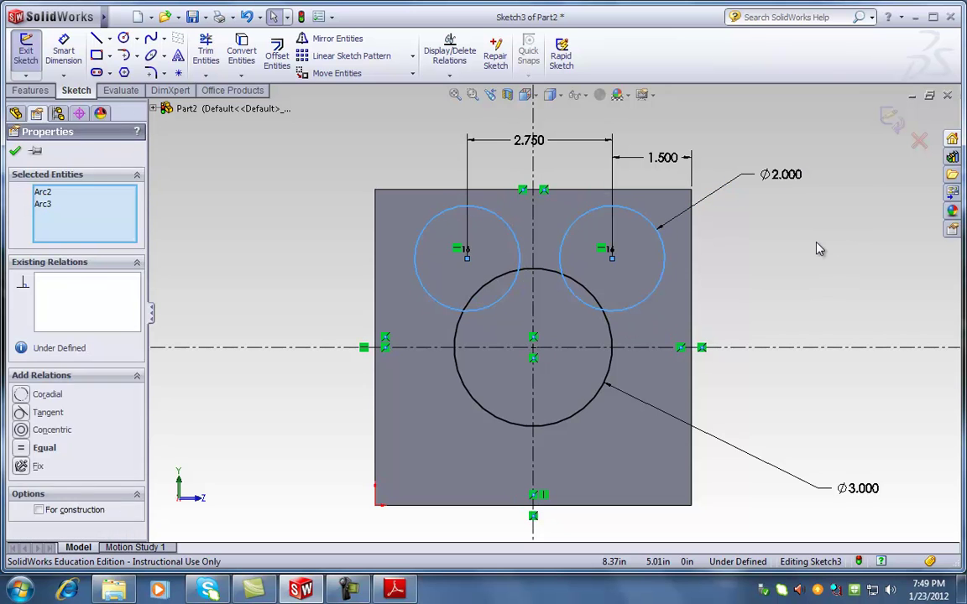
key(Escape)
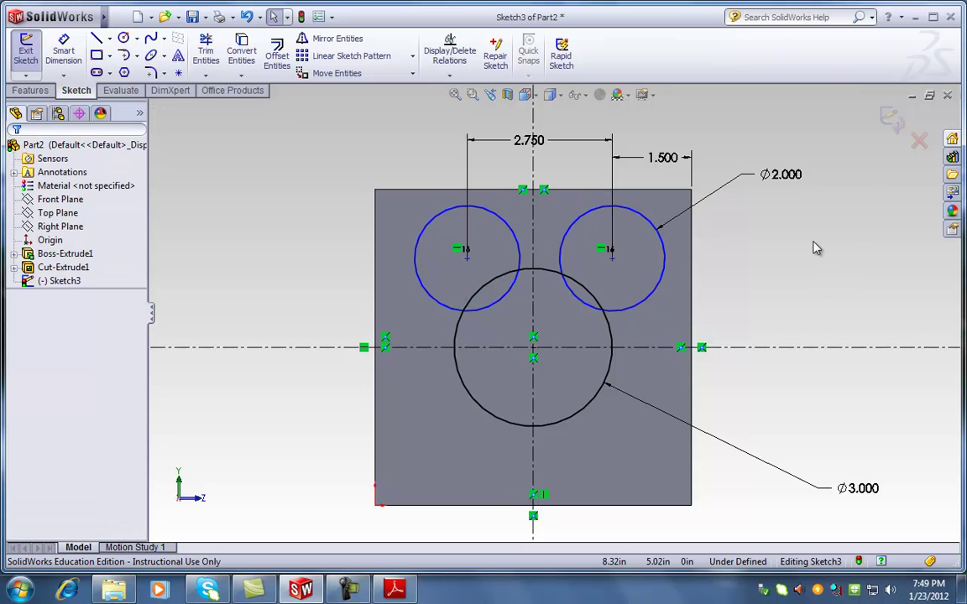
Step: Reapply an Equal relation between the left and right upper circles
click(518, 243)
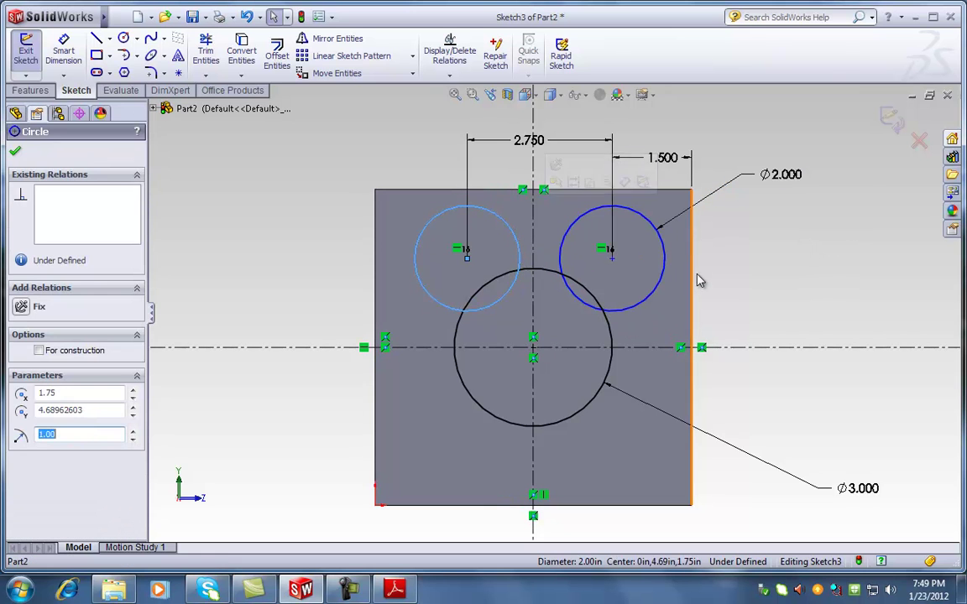
ctrl+click(655, 299)
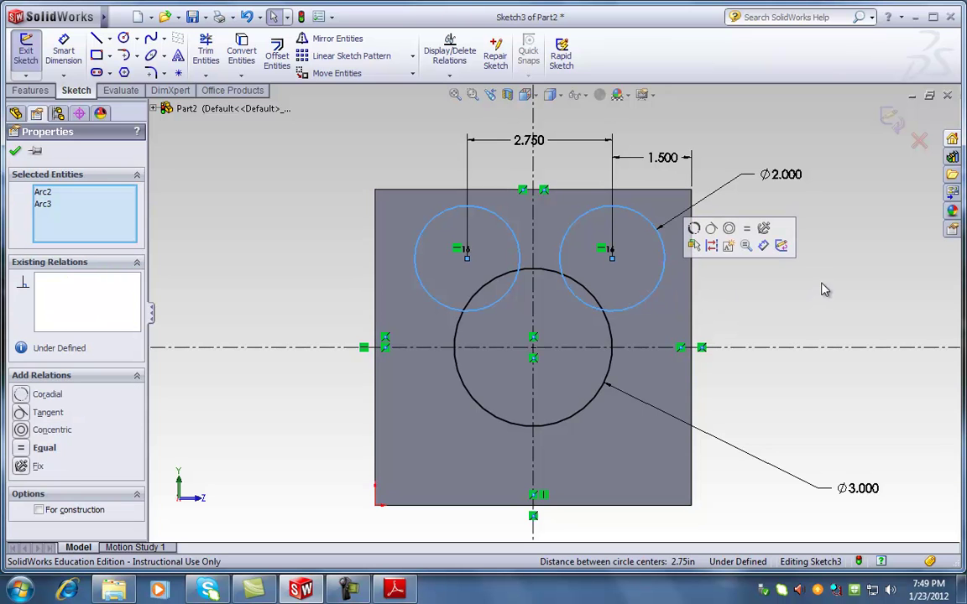
click(21, 449)
click(208, 274)
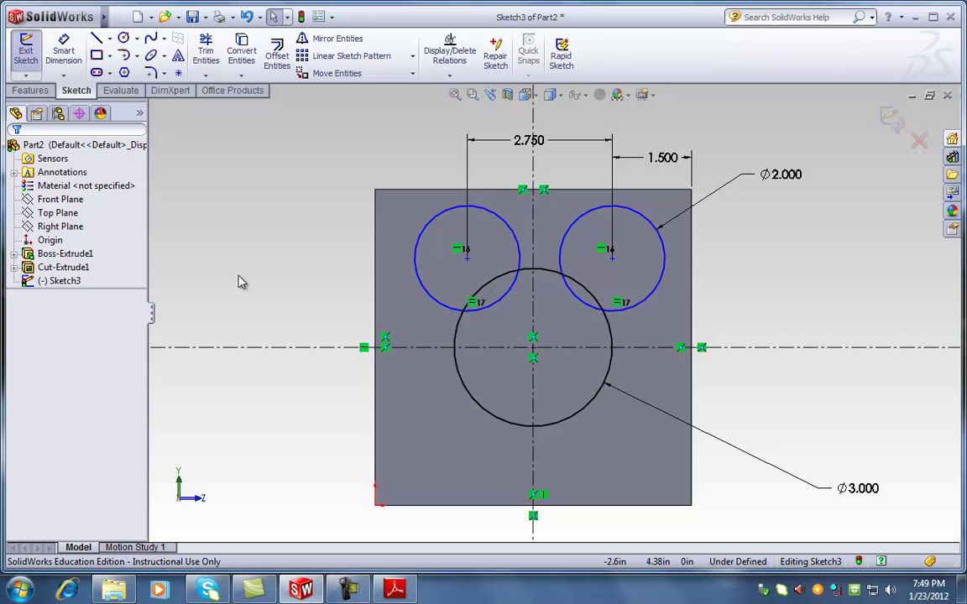
click(277, 287)
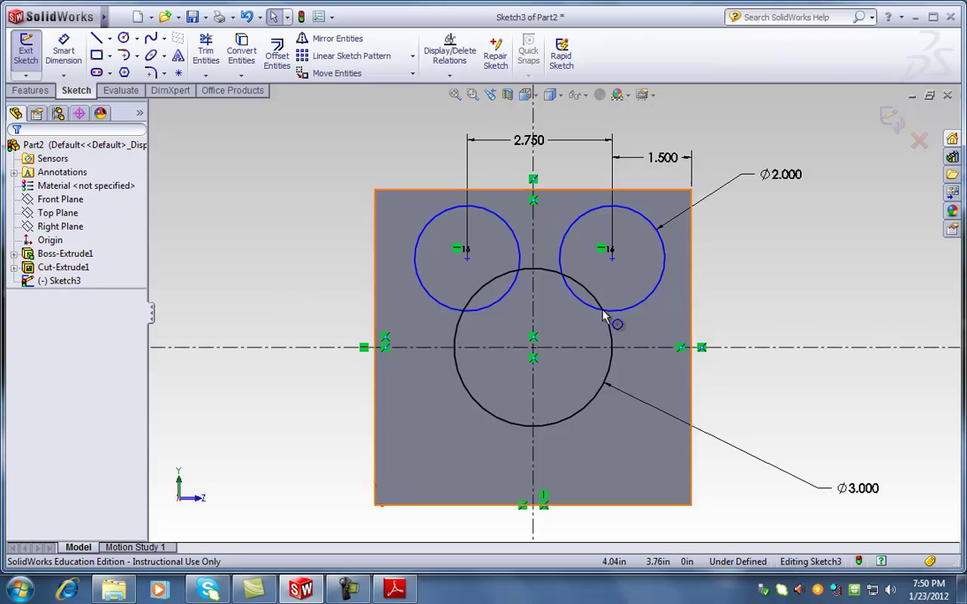
click(640, 305)
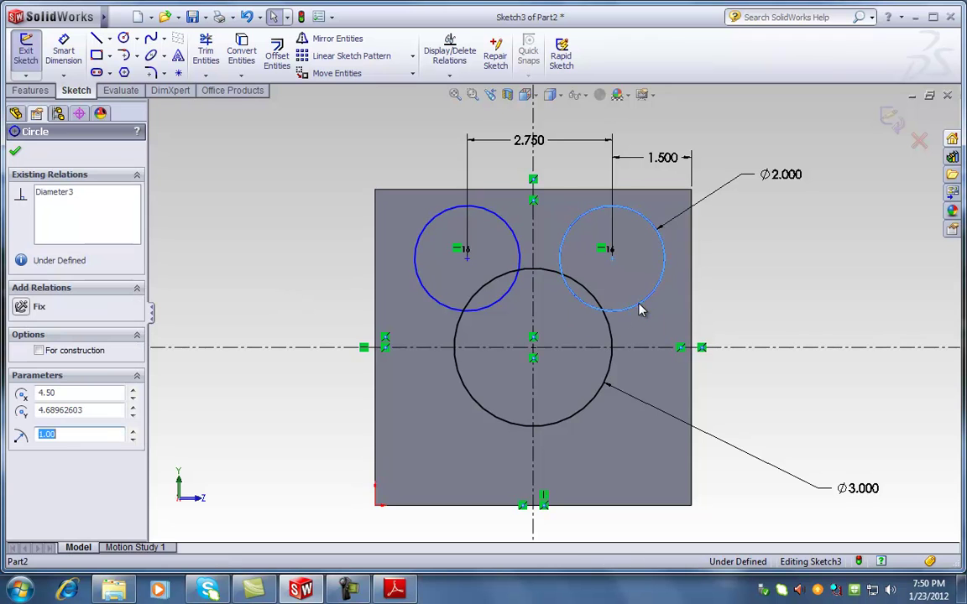
ctrl+click(506, 308)
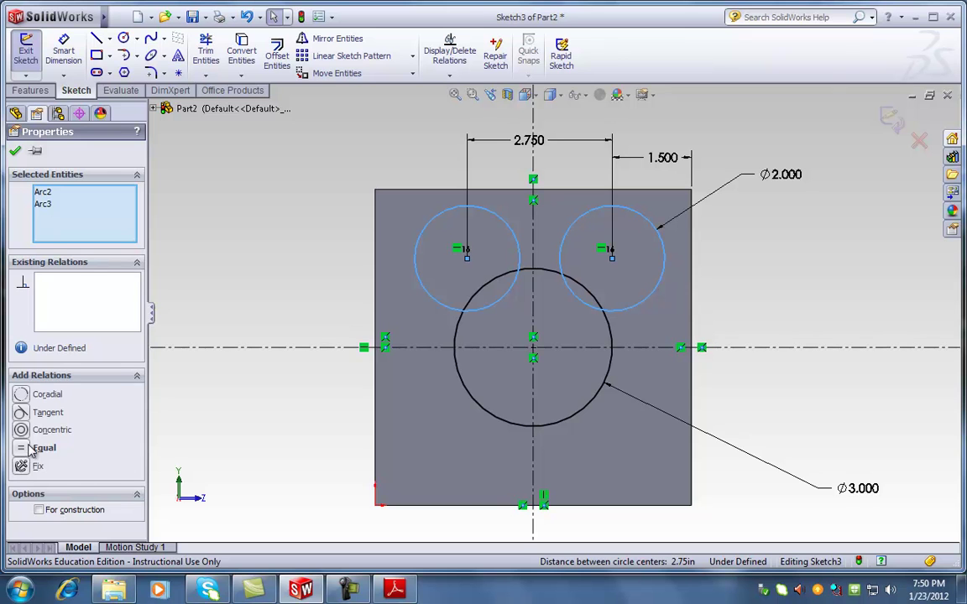
click(210, 291)
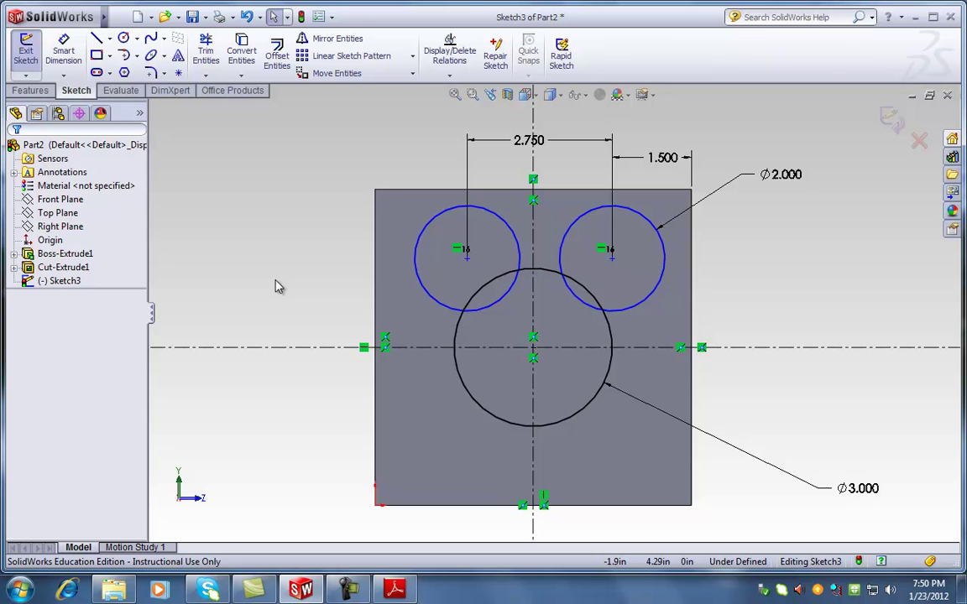
Step: Make the two upper circles the same size with an Equal relation
click(651, 305)
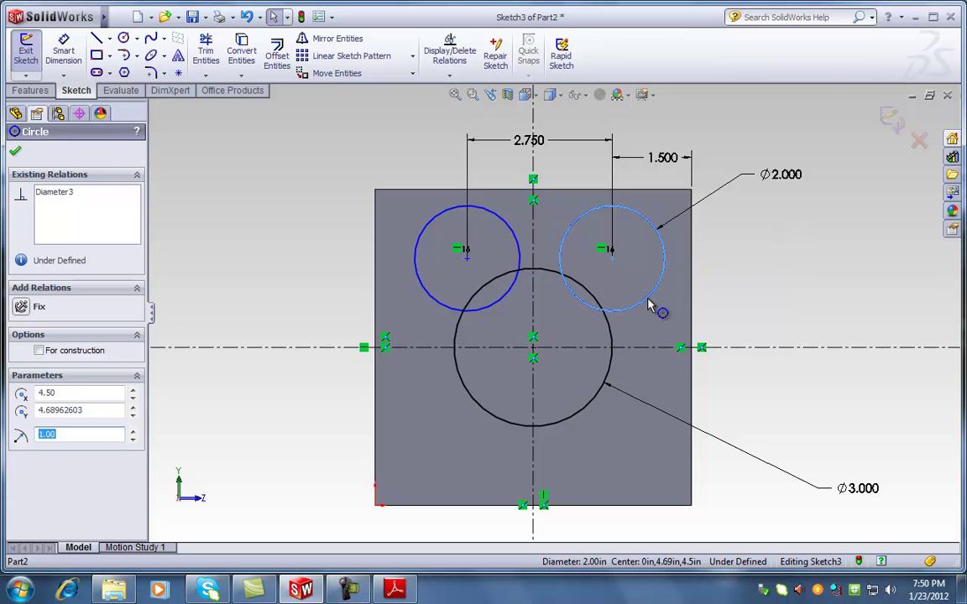
ctrl+click(513, 292)
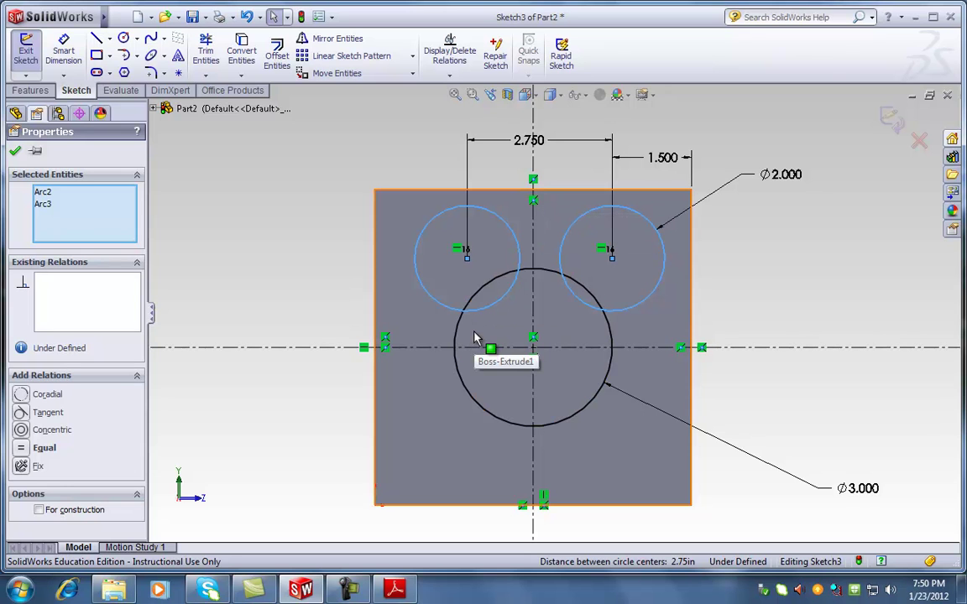
click(24, 451)
click(179, 383)
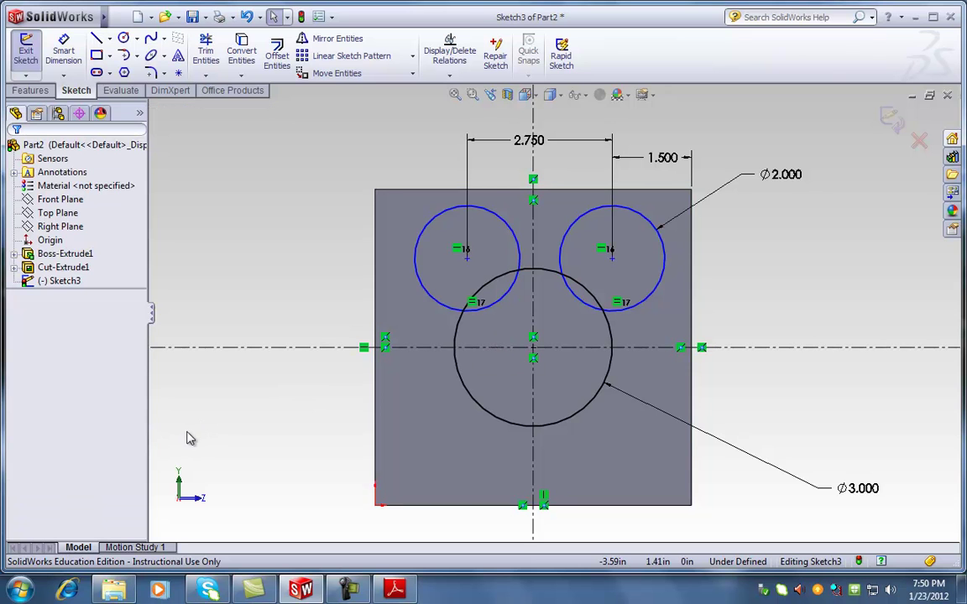
Step: Set the right upper circle's diameter dimension to 2.25 in
double_click(779, 178)
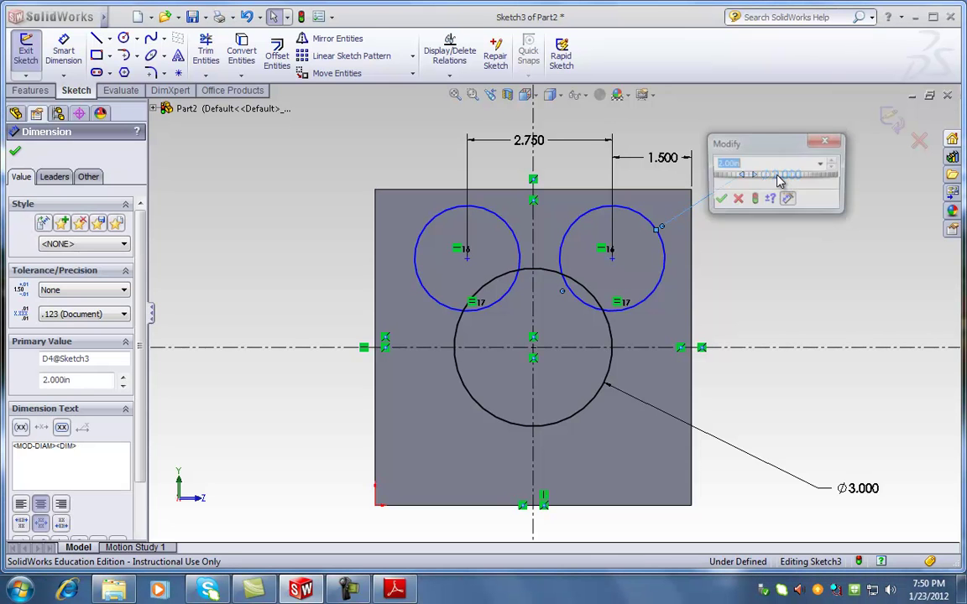
text(2.25)
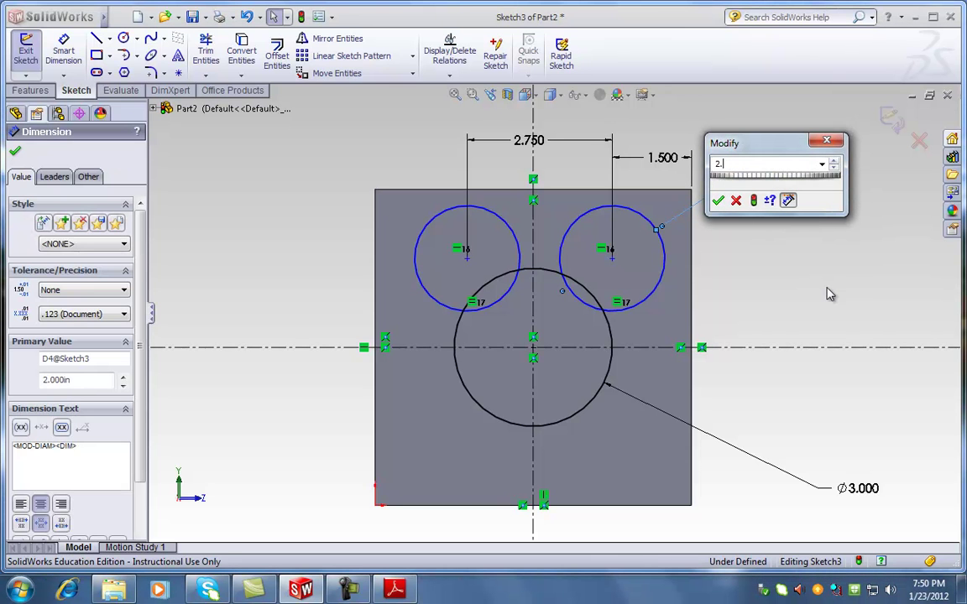
key(Return)
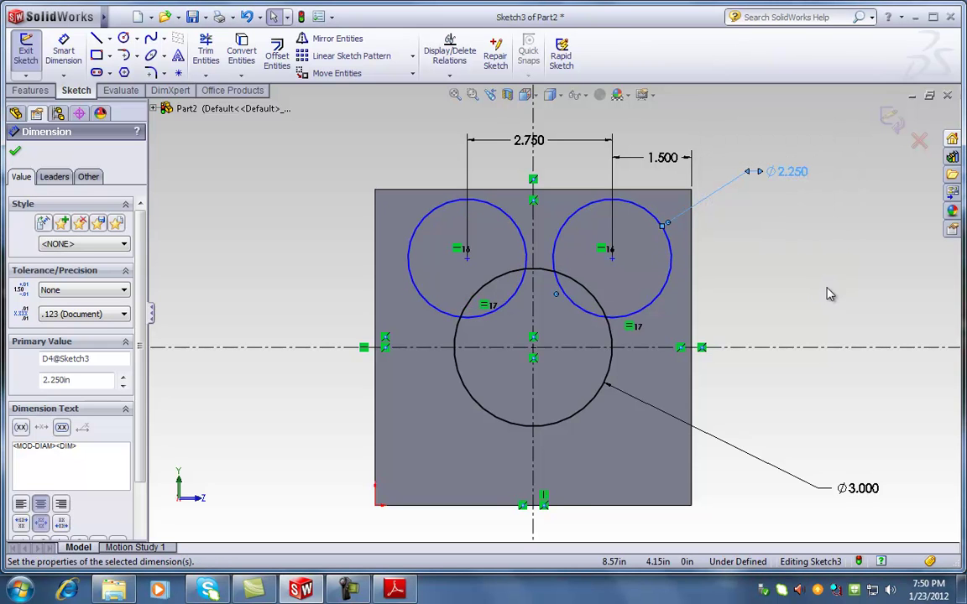
click(15, 152)
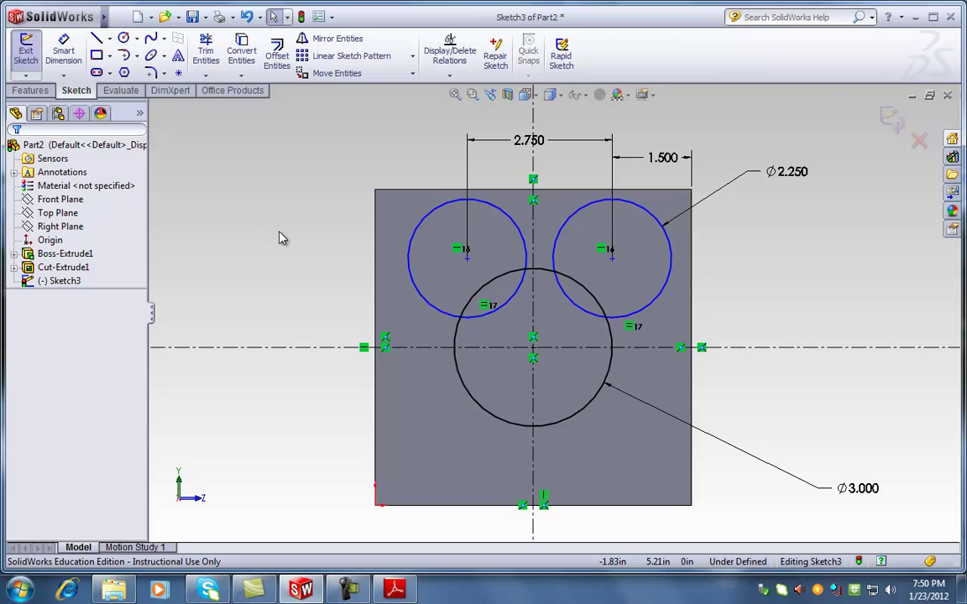
Step: Dimension the vertical distance from the left upper circle's centre to the horizontal centreline and set it to 1.7 in
click(62, 51)
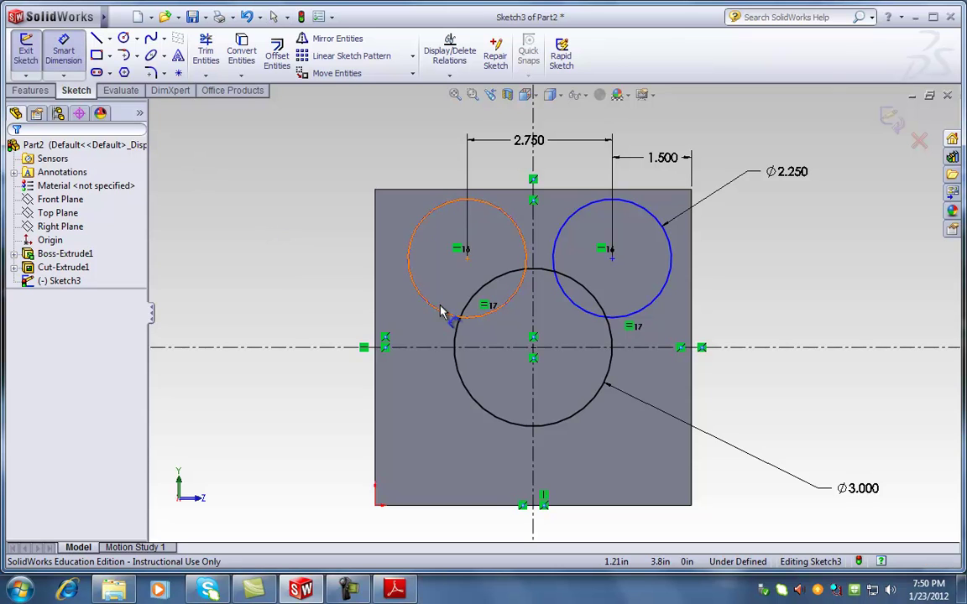
click(467, 257)
click(421, 345)
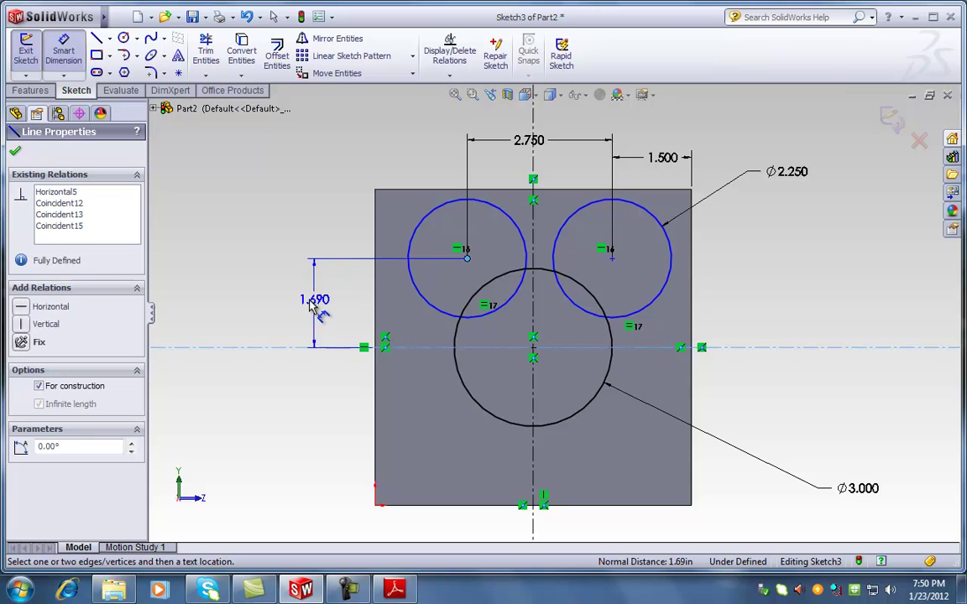
click(285, 312)
text(1.7)
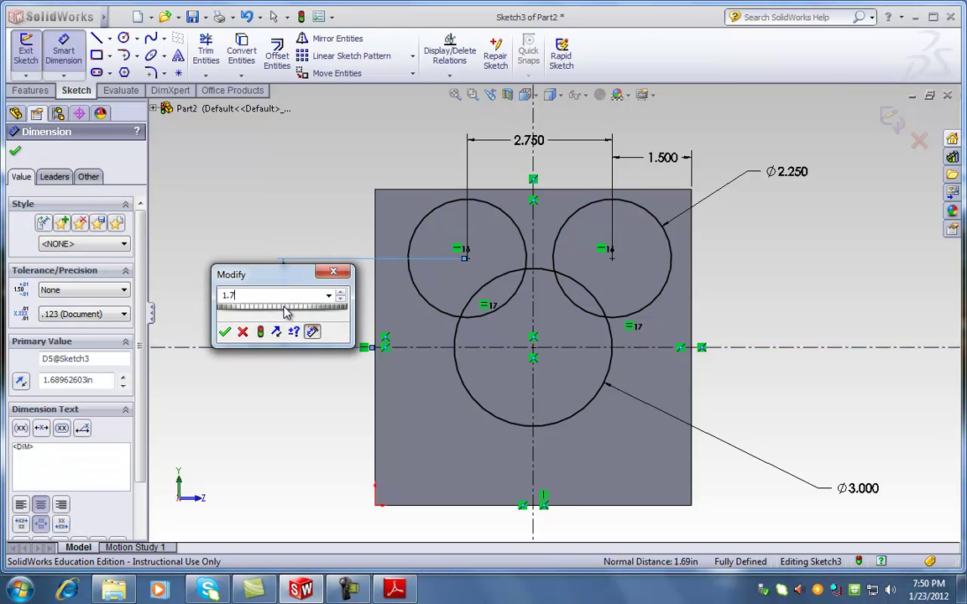
key(Return)
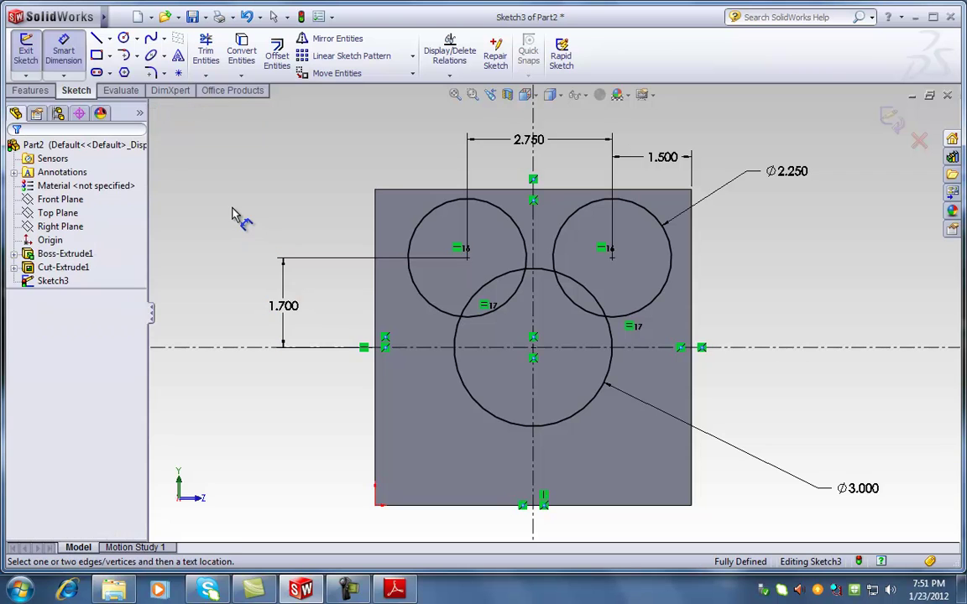
key(Escape)
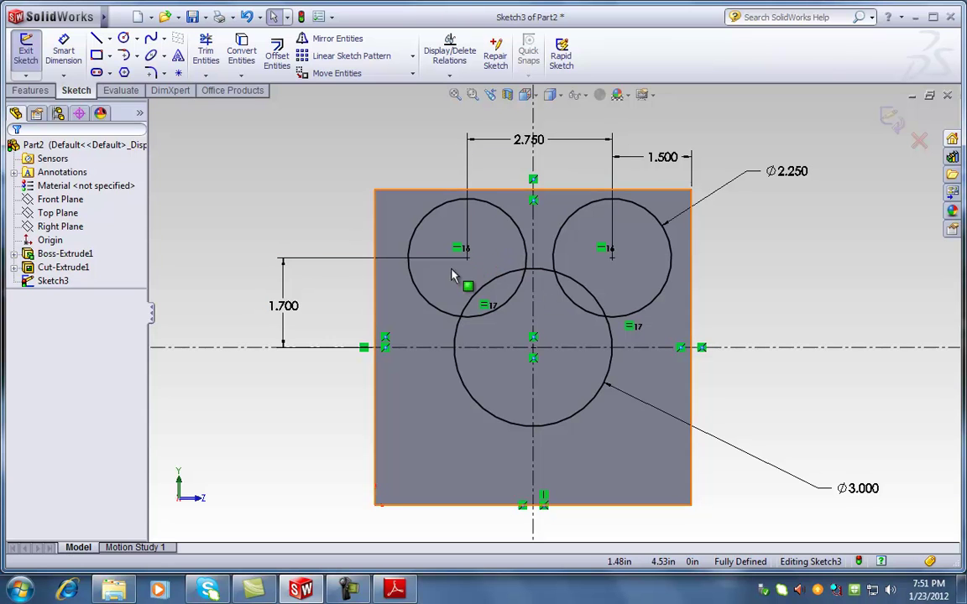
Step: Inspect the spacing dimension between the upper circles' centres and the Equal relation on the left upper circle
double_click(529, 143)
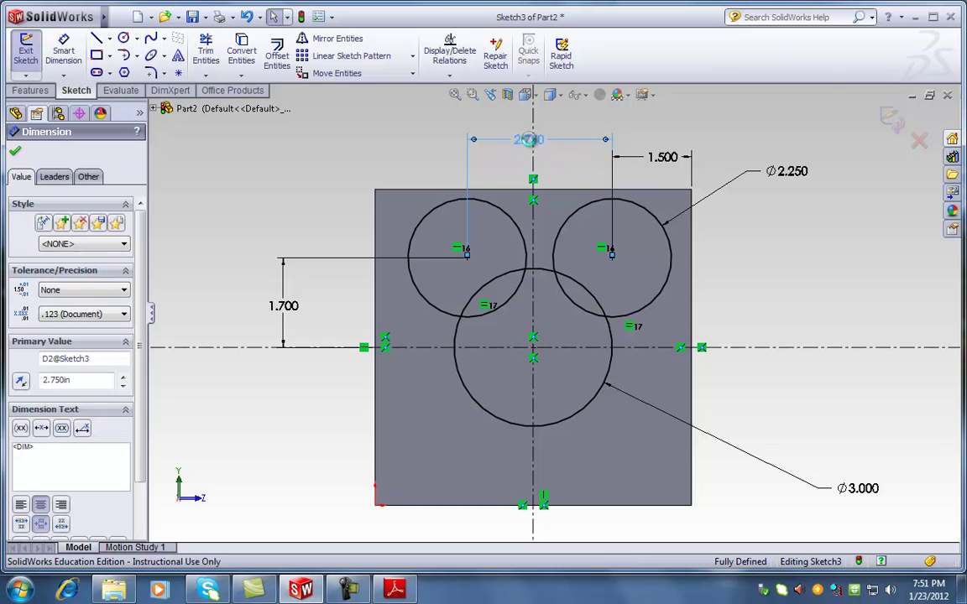
key(Return)
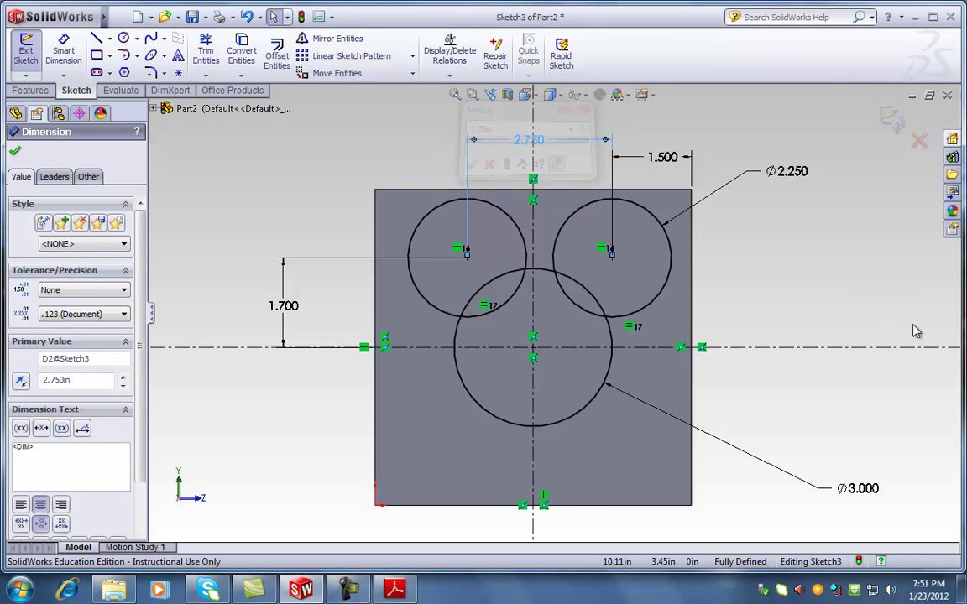
click(873, 303)
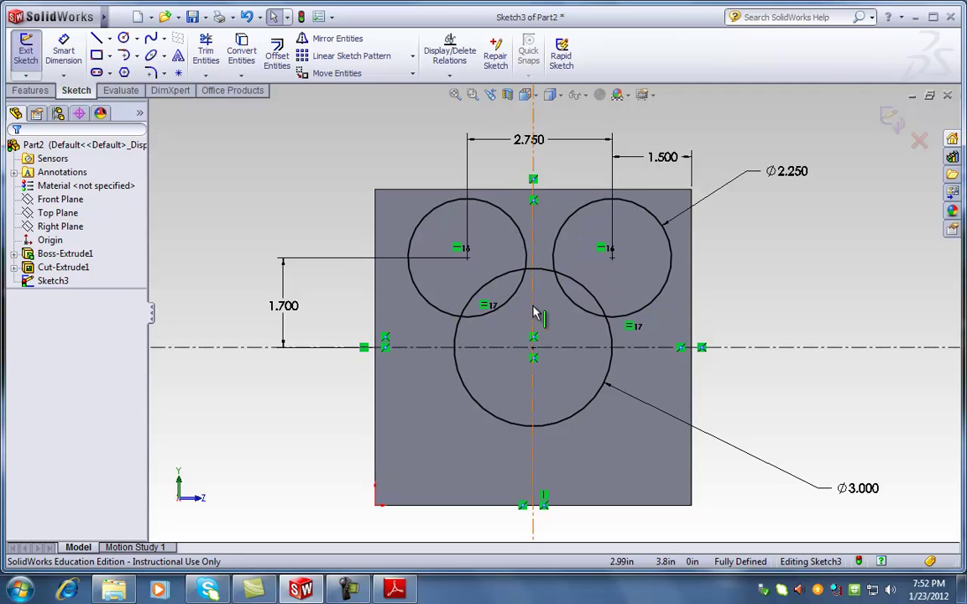
click(487, 312)
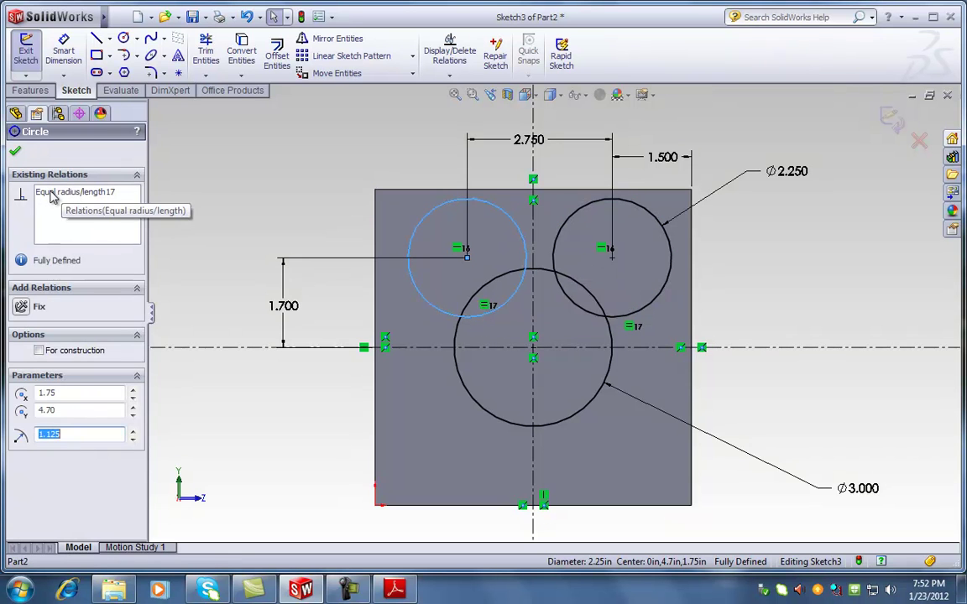
click(60, 195)
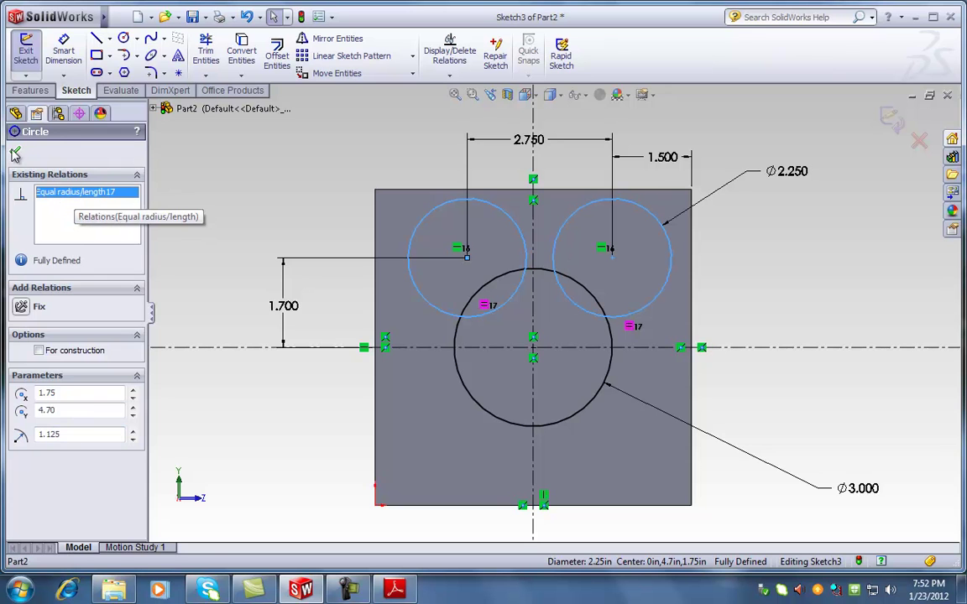
click(236, 165)
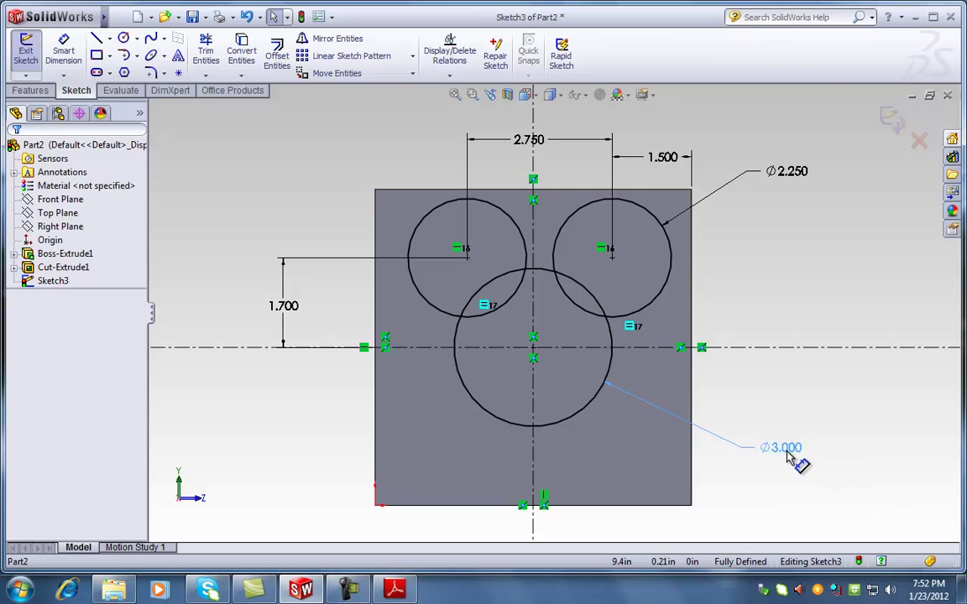
Step: Move the central circle's 3 in diameter dimension text closer to the block
click(781, 447)
key(Escape)
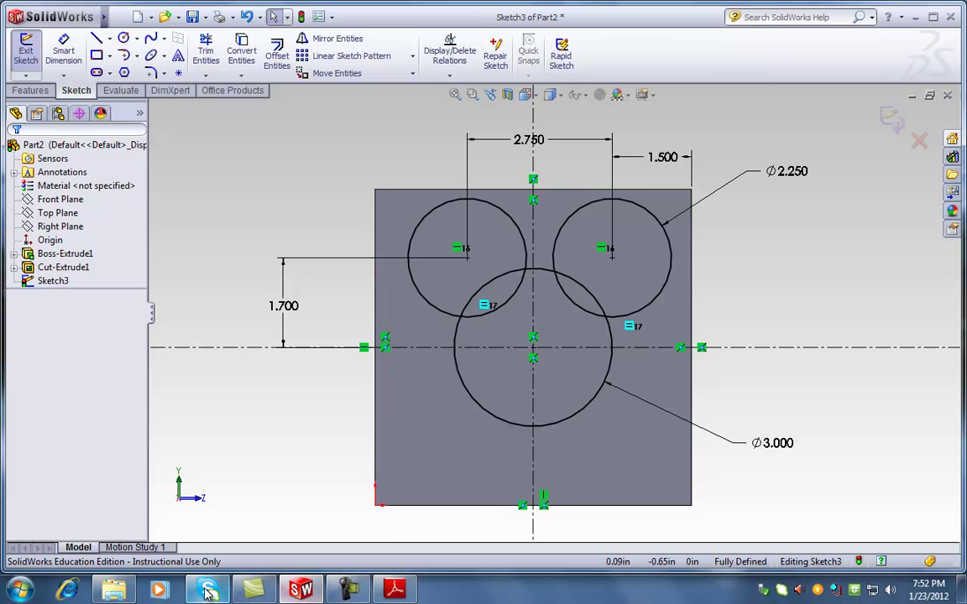
Step: Switch to Windows Explorer, open the FLYWHEEL drawing in Adobe Reader and hide its bookmarks
click(253, 590)
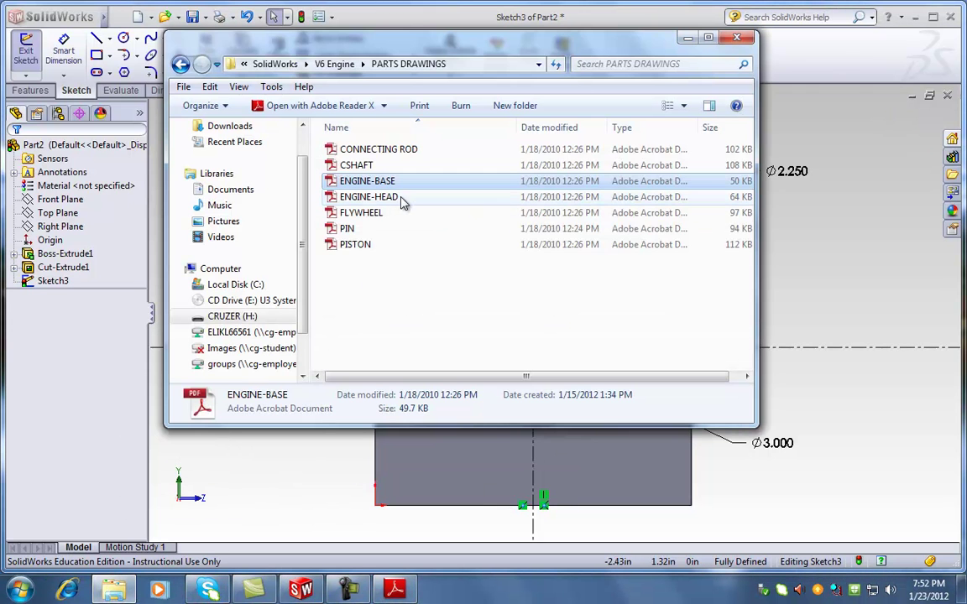
double_click(376, 213)
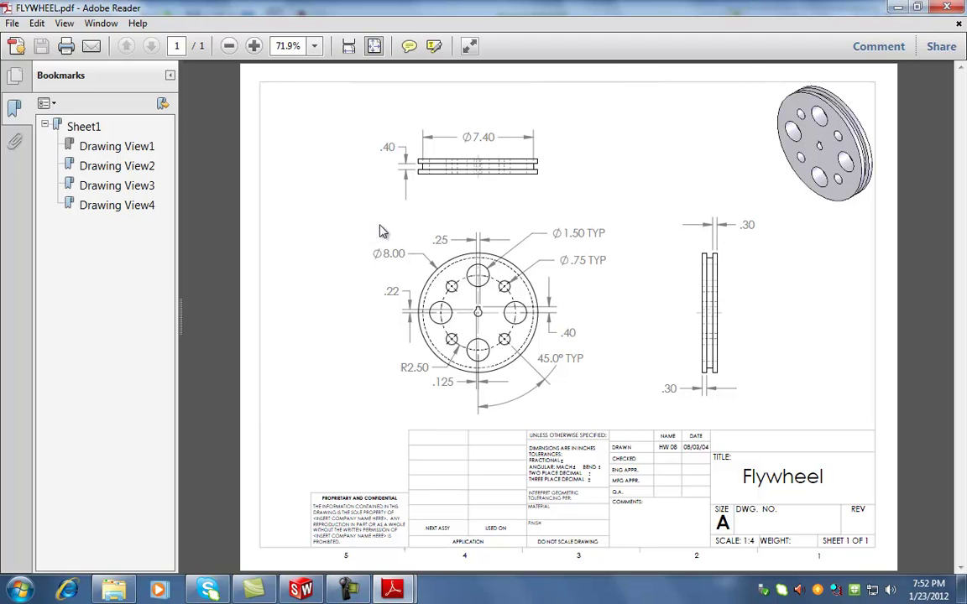
click(170, 75)
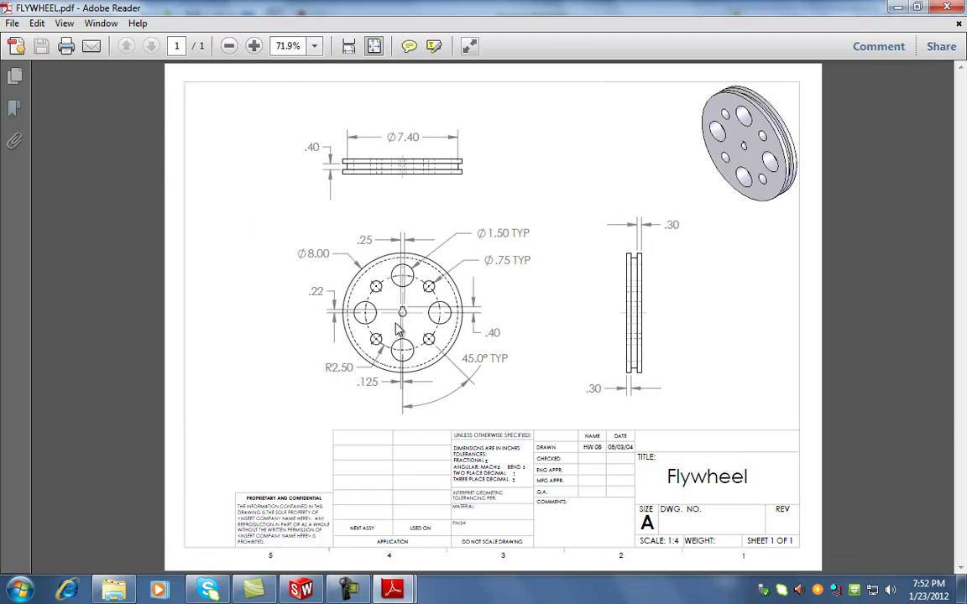
Step: Examine the flywheel's central bore and keyway outline up close, and return to the SolidWorks sketch
ctrl+scroll(391, 325, up, 5)
ctrl+scroll(273, 307, down, 1)
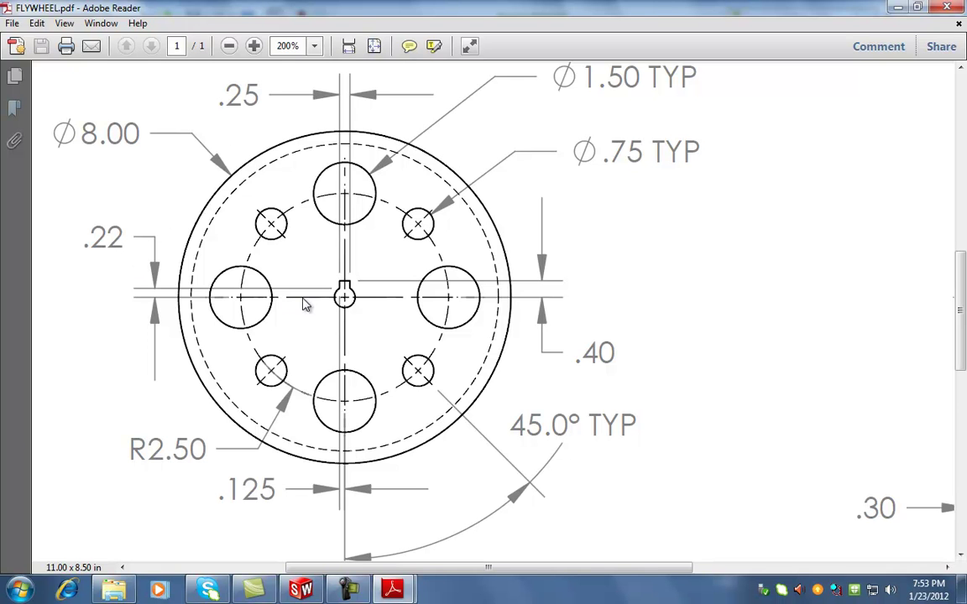
ctrl+scroll(307, 302, up, 5)
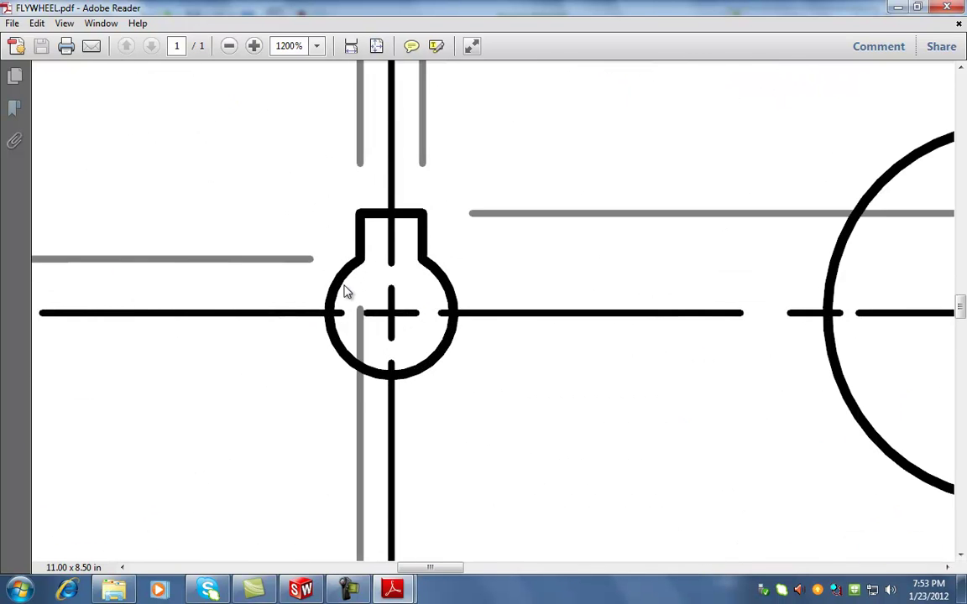
ctrl+scroll(348, 292, up, 2)
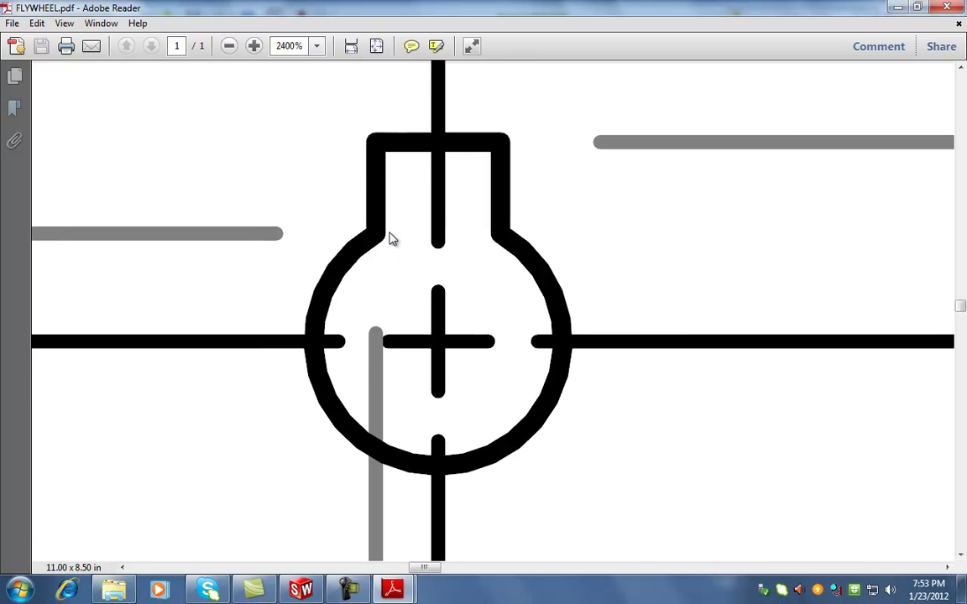
ctrl+scroll(390, 239, down, 7)
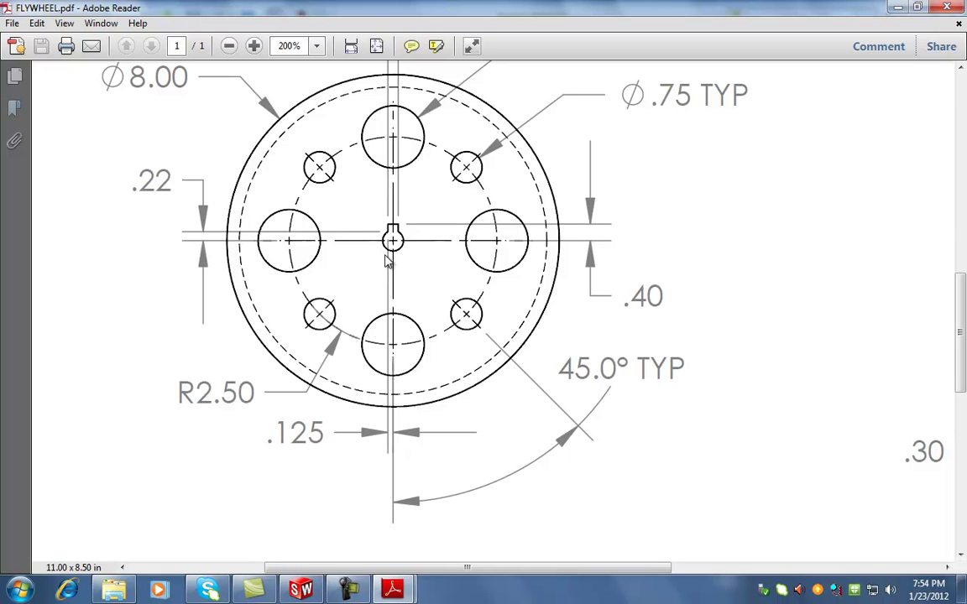
click(895, 10)
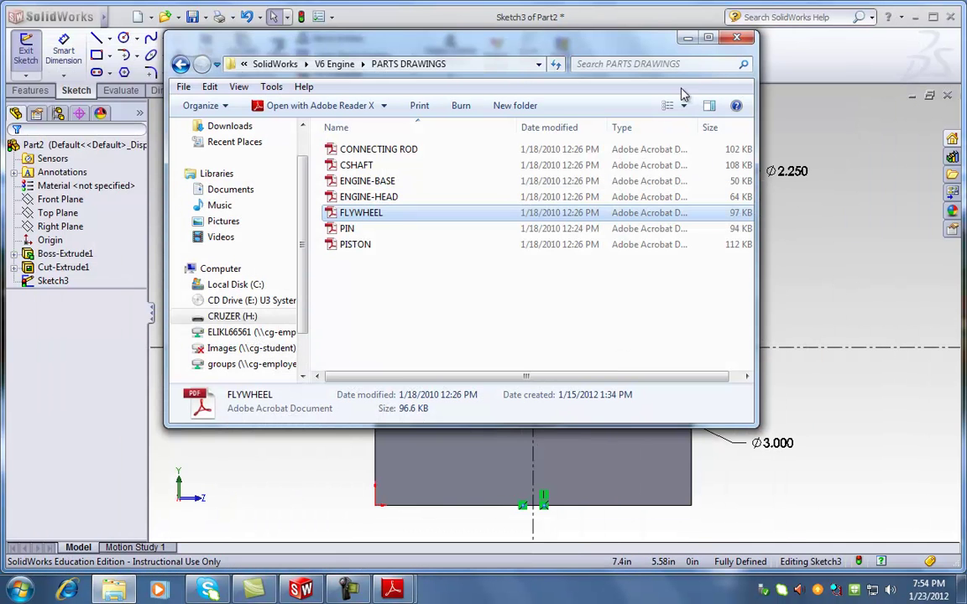
click(687, 37)
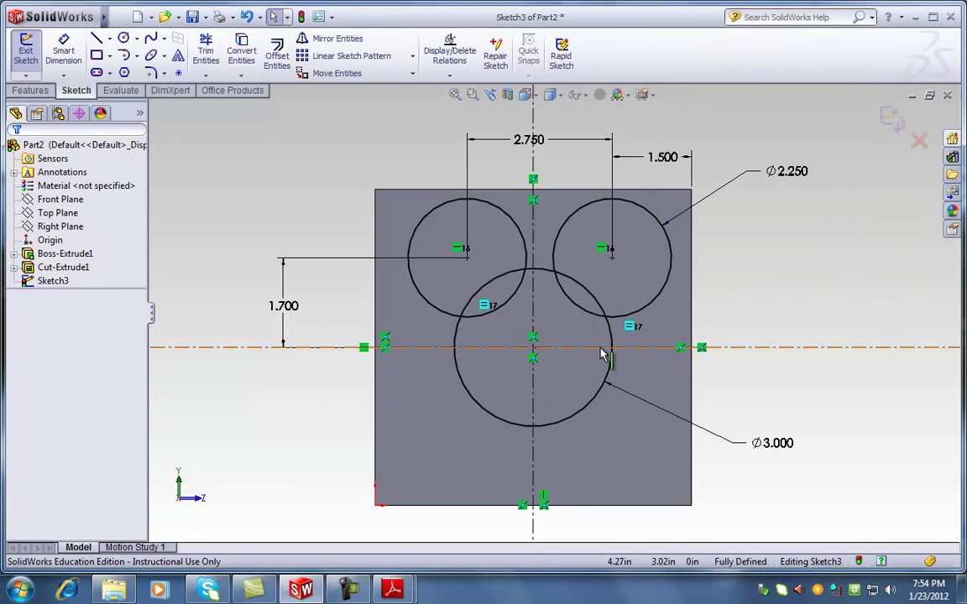
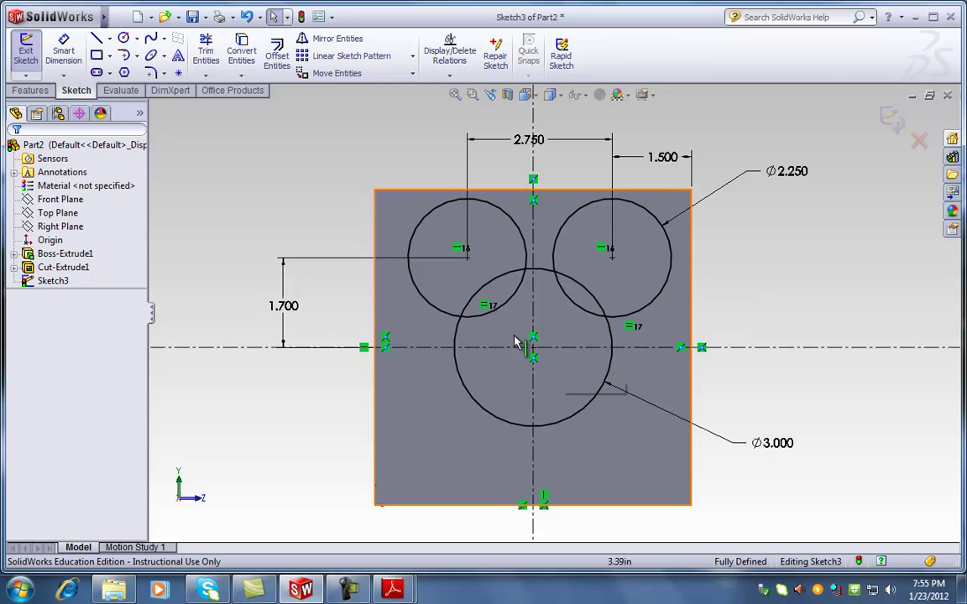
click(34, 94)
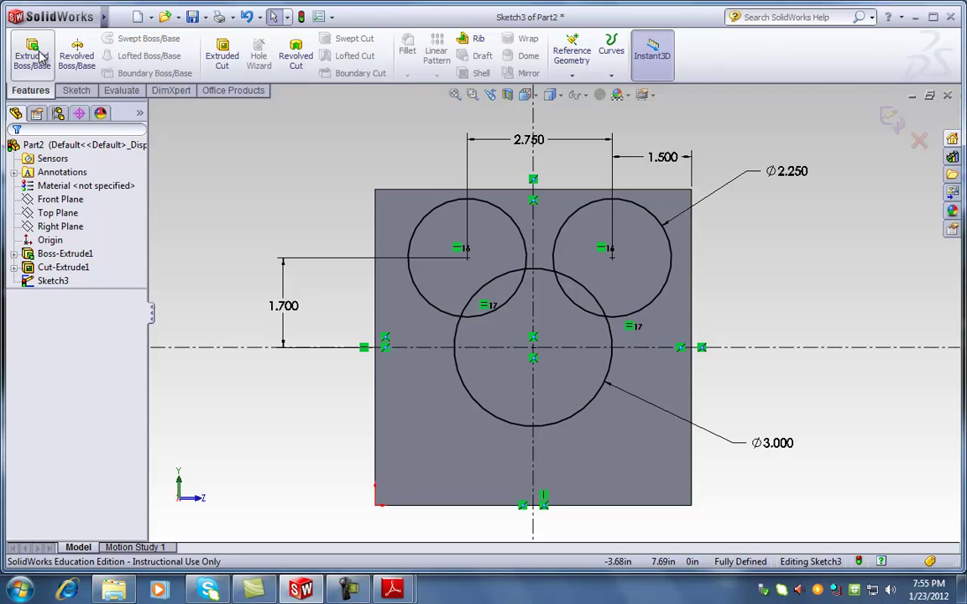
click(34, 63)
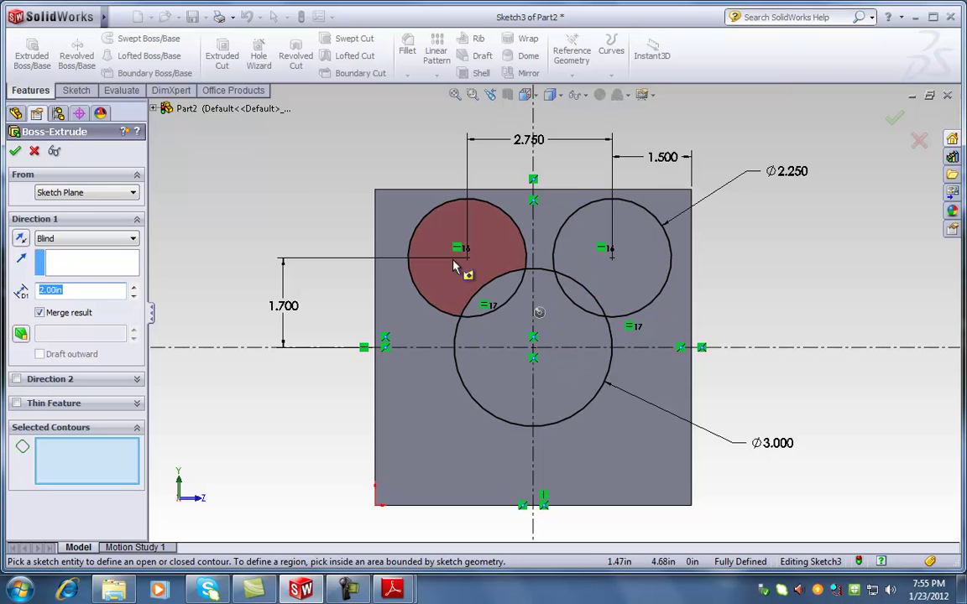
click(35, 151)
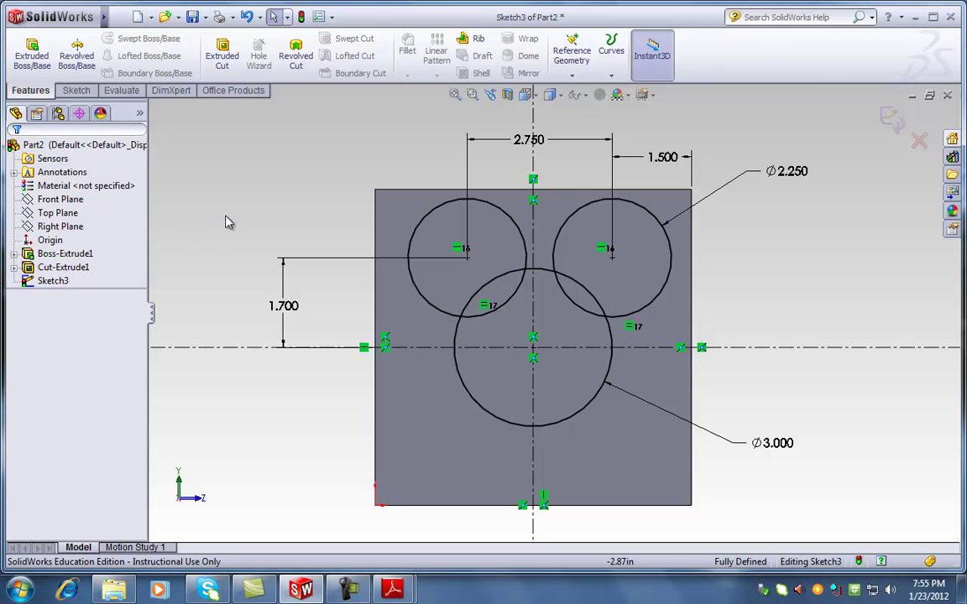
Step: Power-trim the overlapping arcs where the left upper circle crosses the central circle, leaving one joined outline
scroll(587, 335, down, 2)
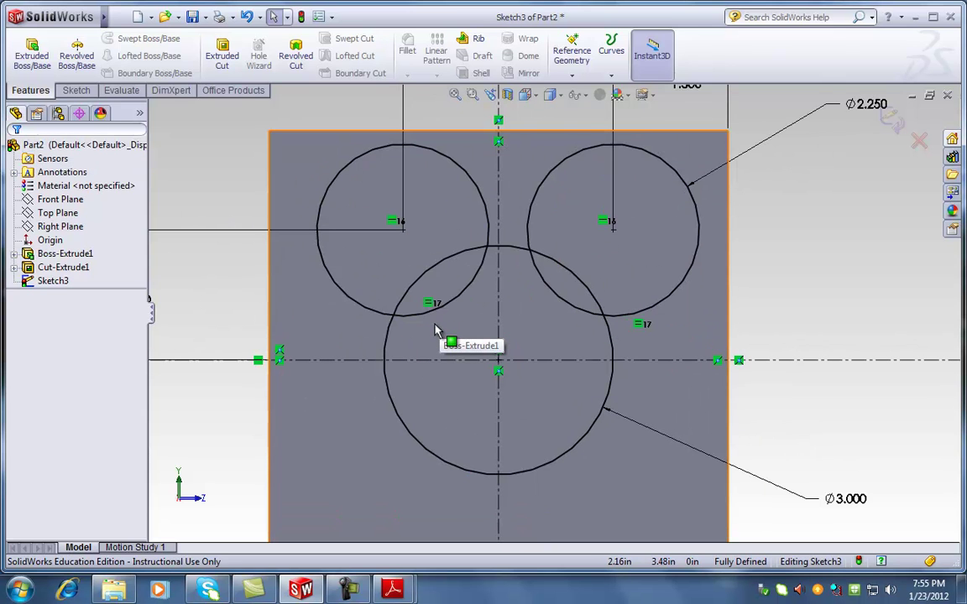
scroll(411, 328, up, 1)
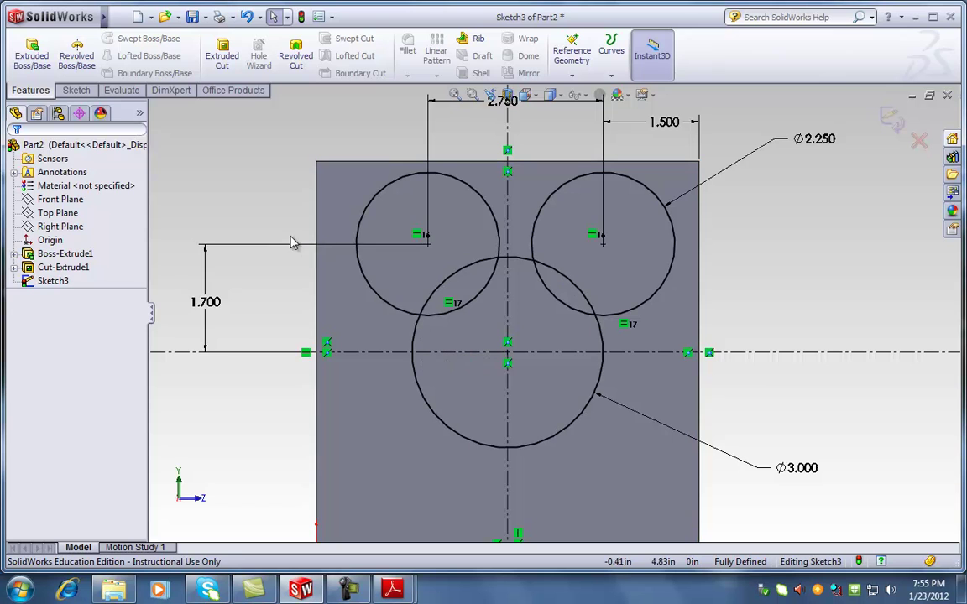
click(80, 92)
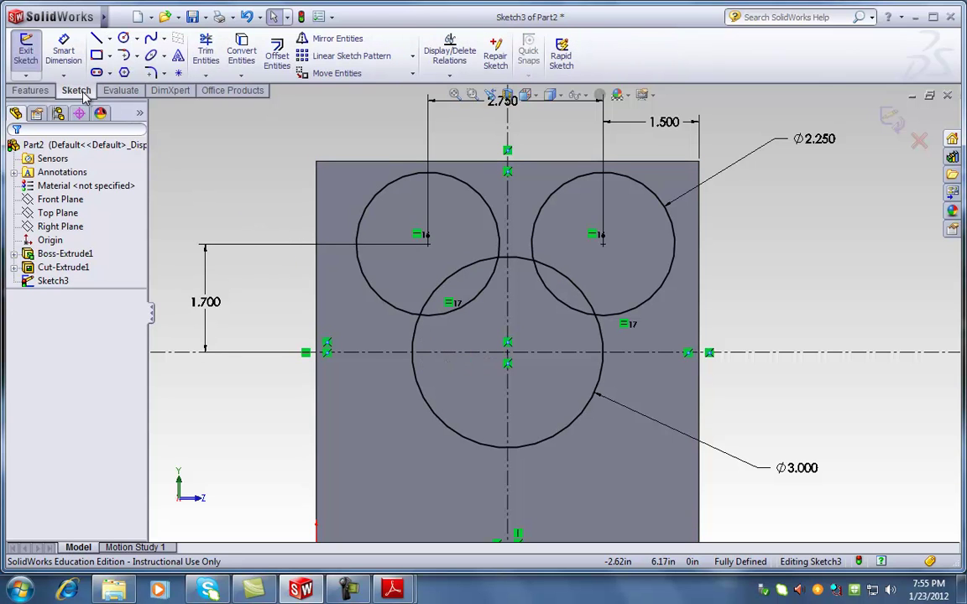
click(208, 60)
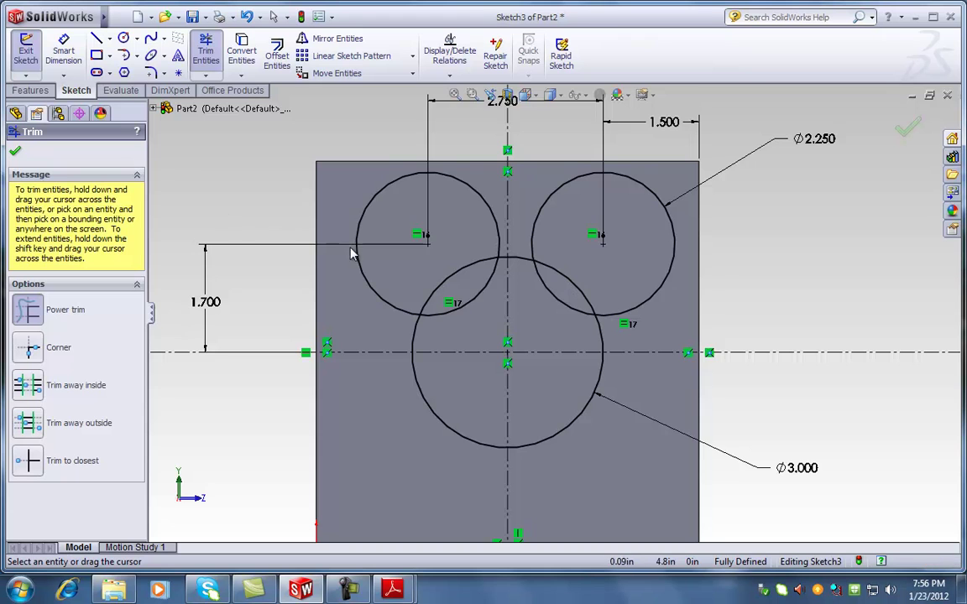
scroll(448, 298, down, 2)
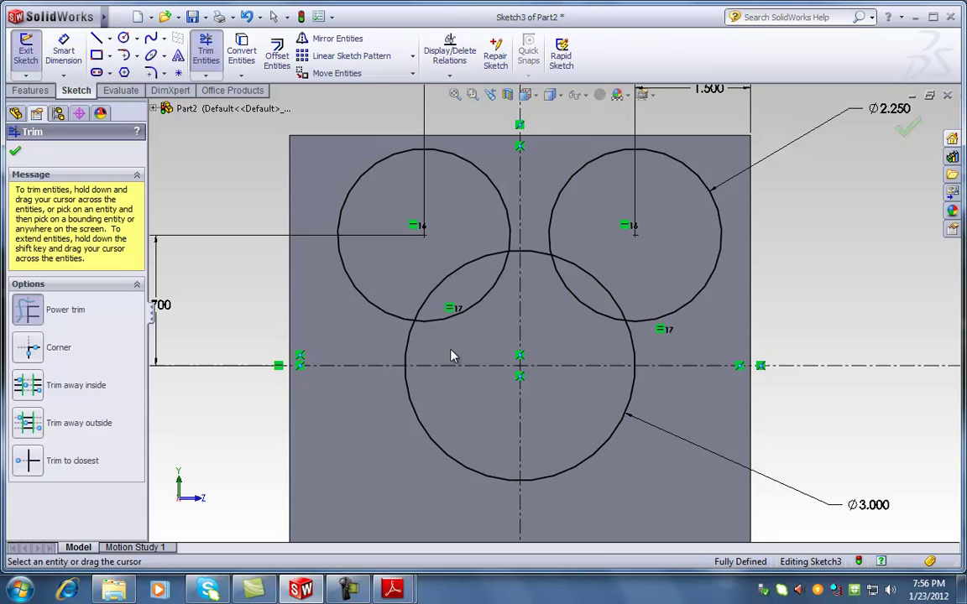
mouse_move(453, 349)
mouse_down()
mouse_move(490, 344)
mouse_move(492, 335)
mouse_move(449, 340)
mouse_move(441, 332)
mouse_move(471, 331)
mouse_up()
drag(471, 331, 473, 309)
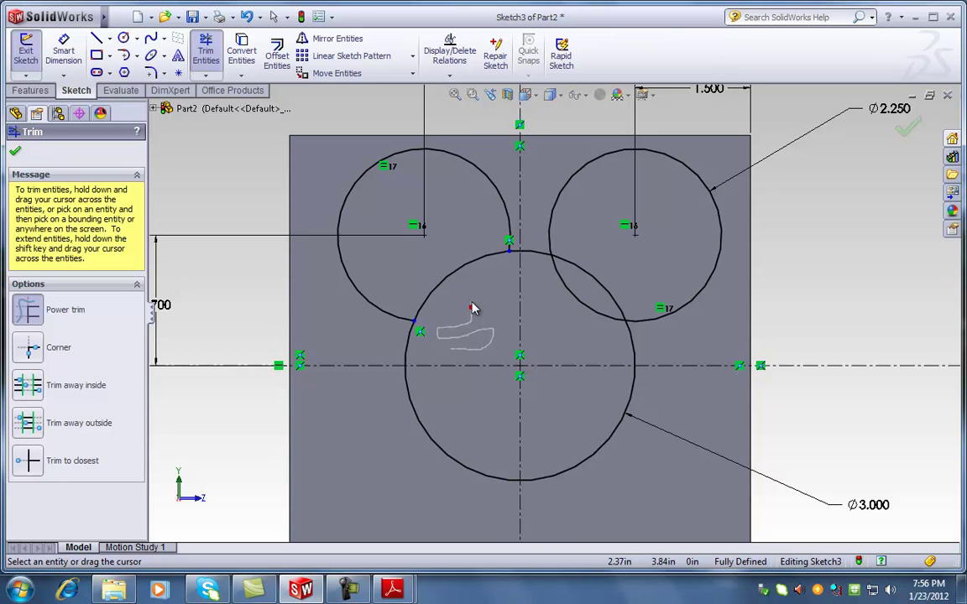
drag(473, 309, 468, 258)
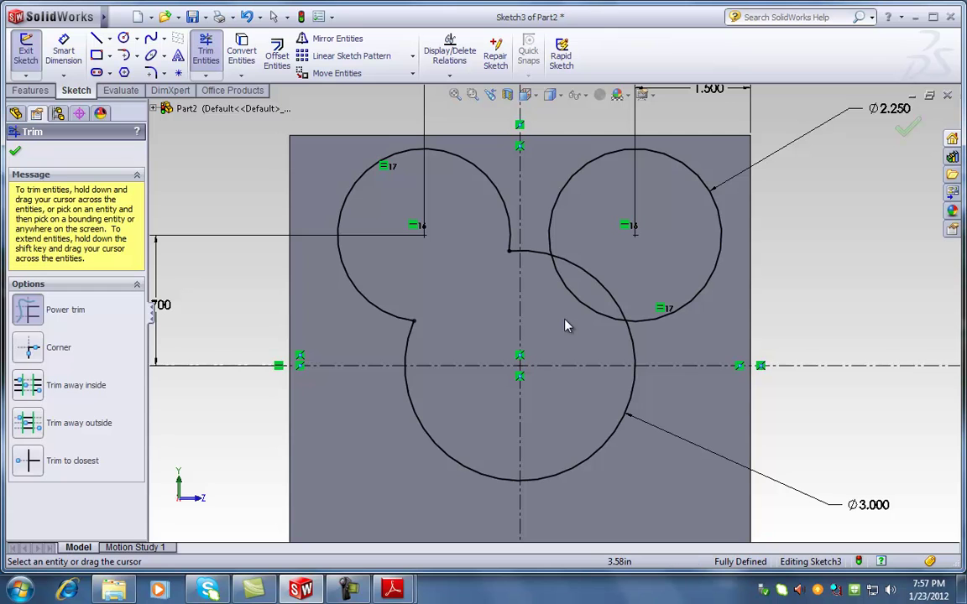
Step: Power-trim the overlapping arcs where the right upper circle crosses the central circle, and finish trimming
drag(566, 324, 626, 269)
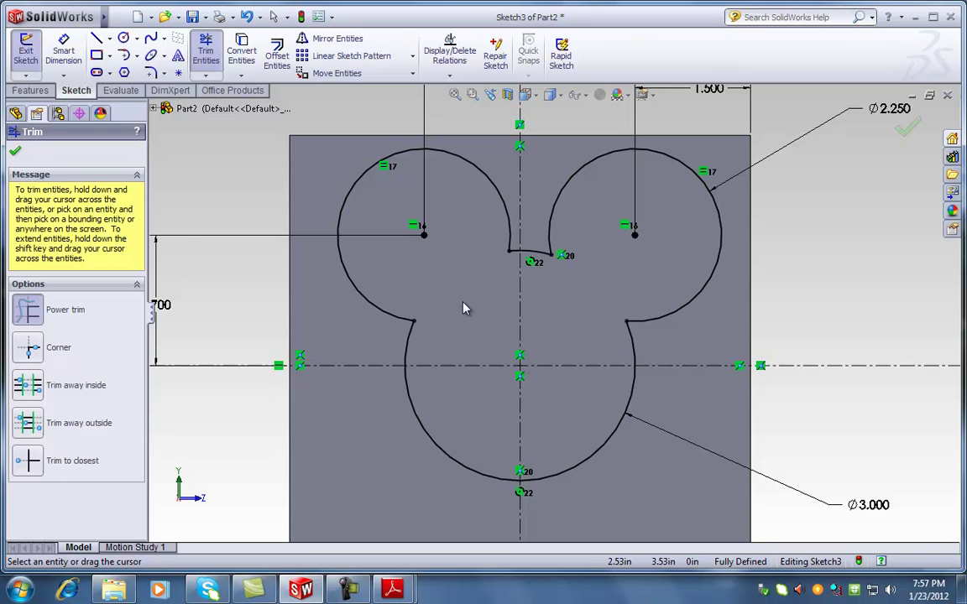
click(15, 154)
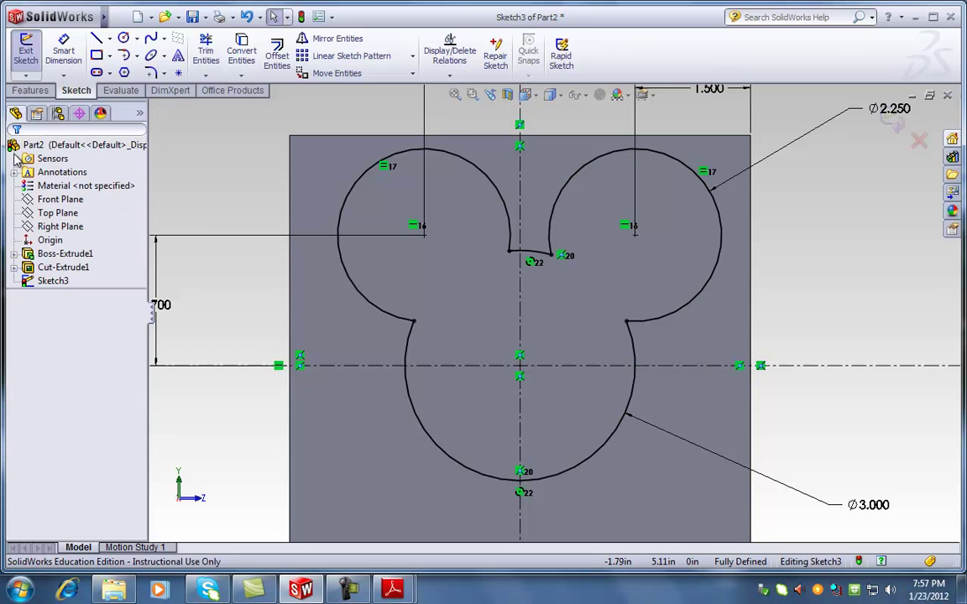
click(30, 90)
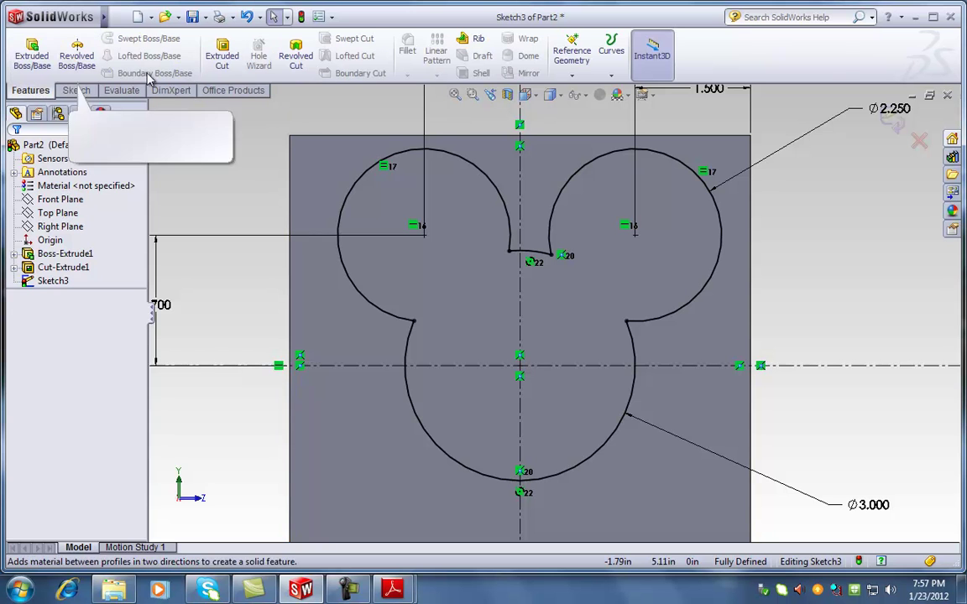
Step: Extrude the trimmed three-circle outline as a 1 in blind boss outward from the block's end face
click(32, 54)
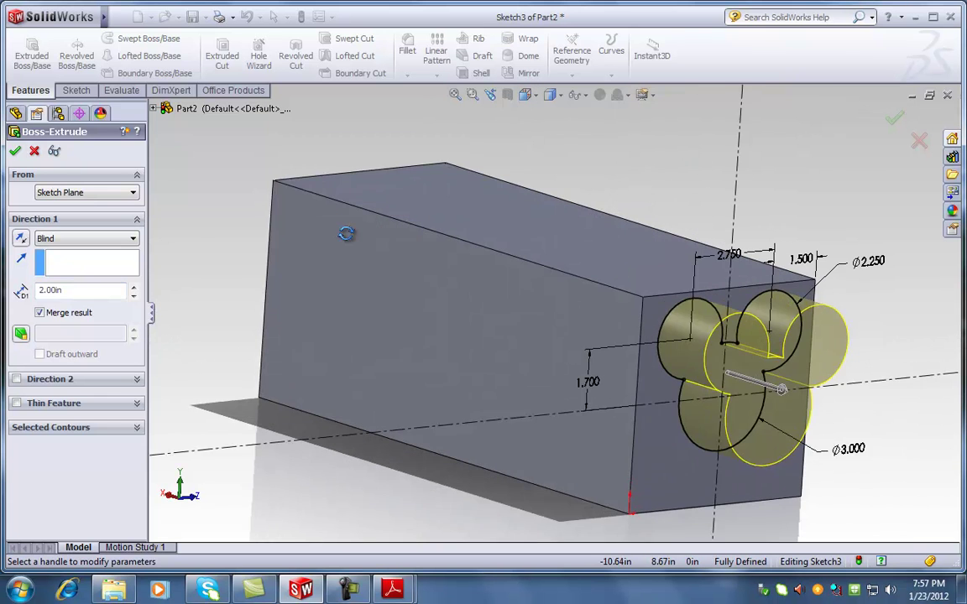
drag(73, 290, 45, 291)
text(1)
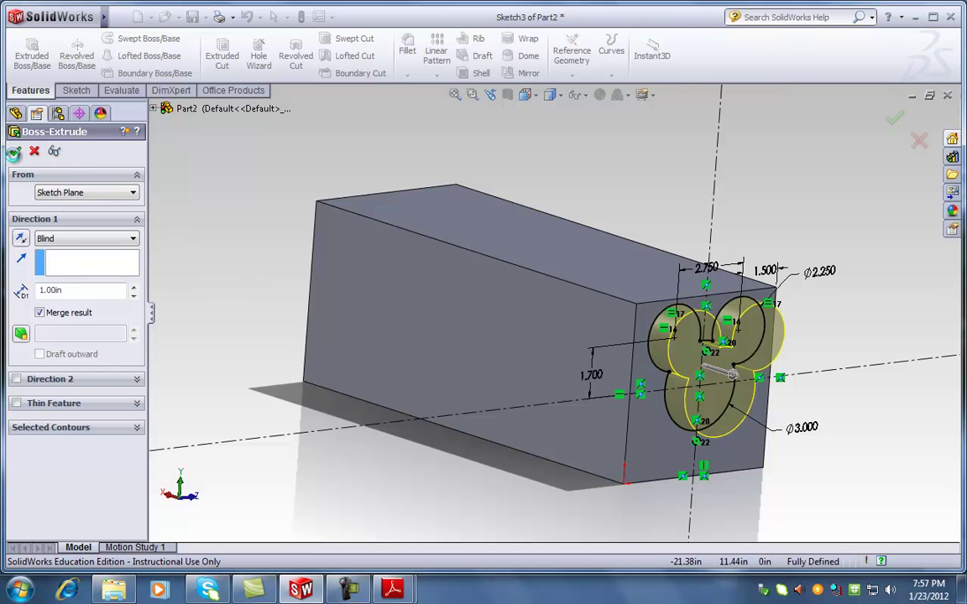
click(14, 152)
middle_drag(301, 216, 228, 228)
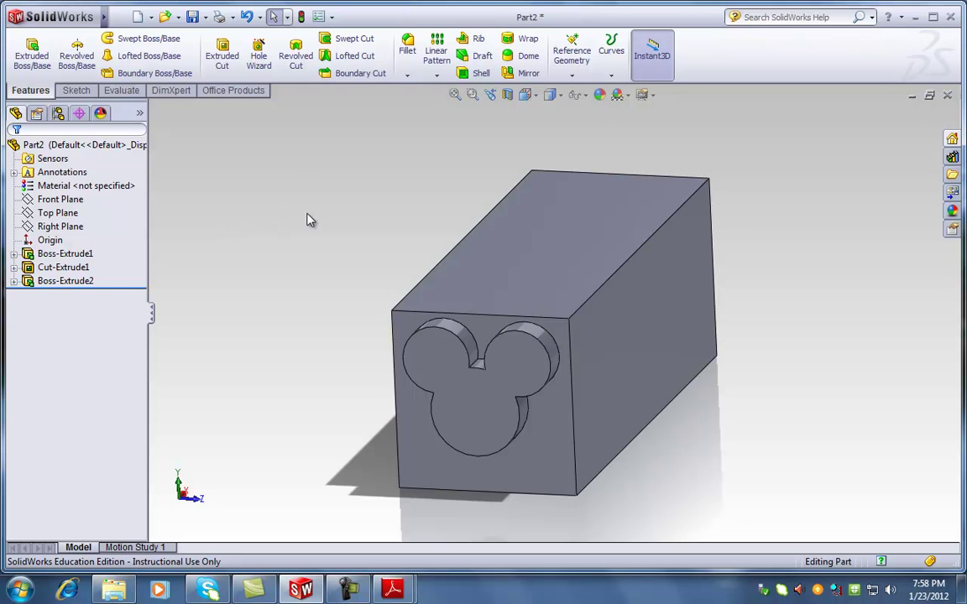
Step: Start a sketch on the block's long top face, viewed straight on
key(z)
scroll(340, 238, down, 1)
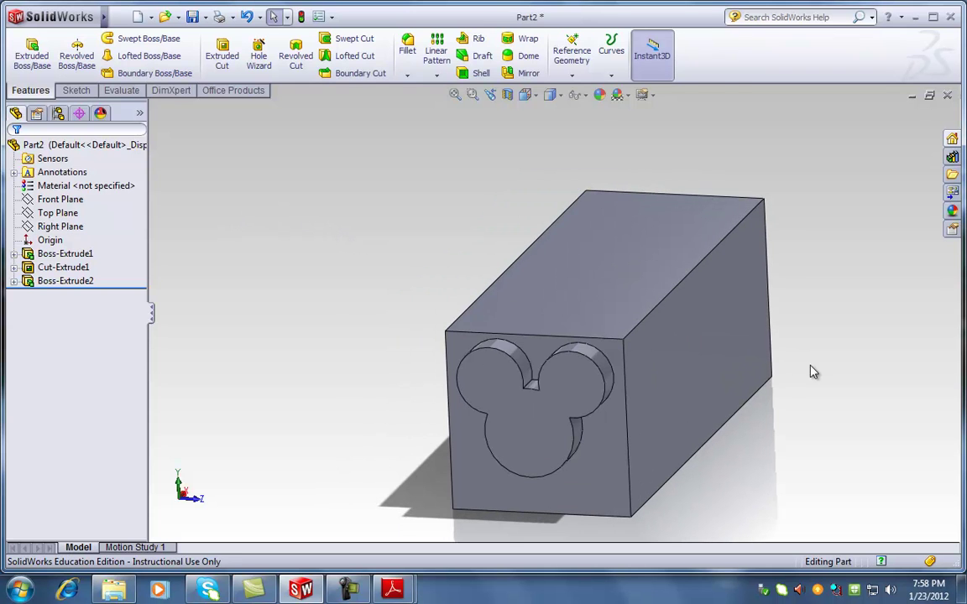
key(z)
middle_drag(761, 371, 847, 388)
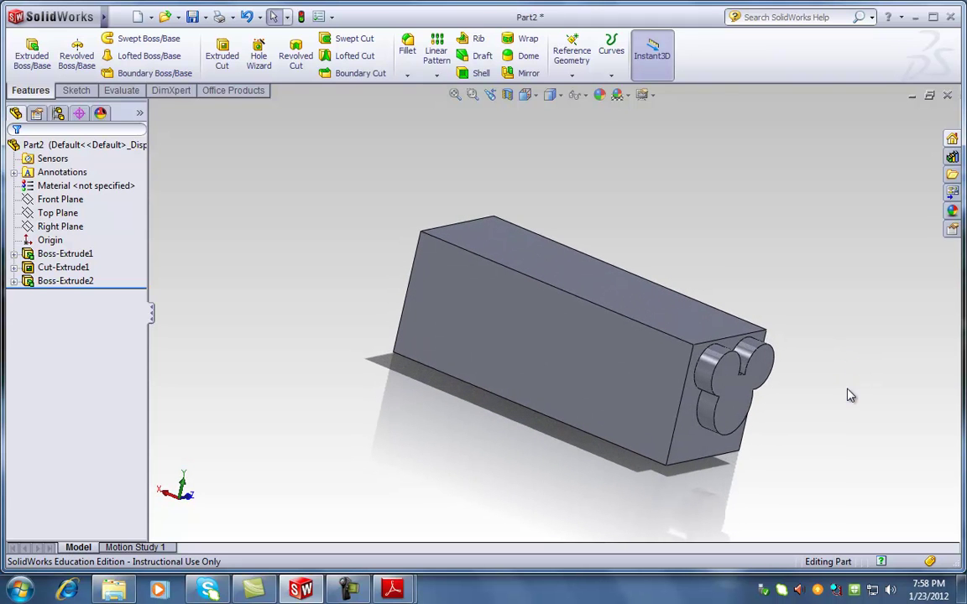
click(603, 295)
key(space)
click(649, 339)
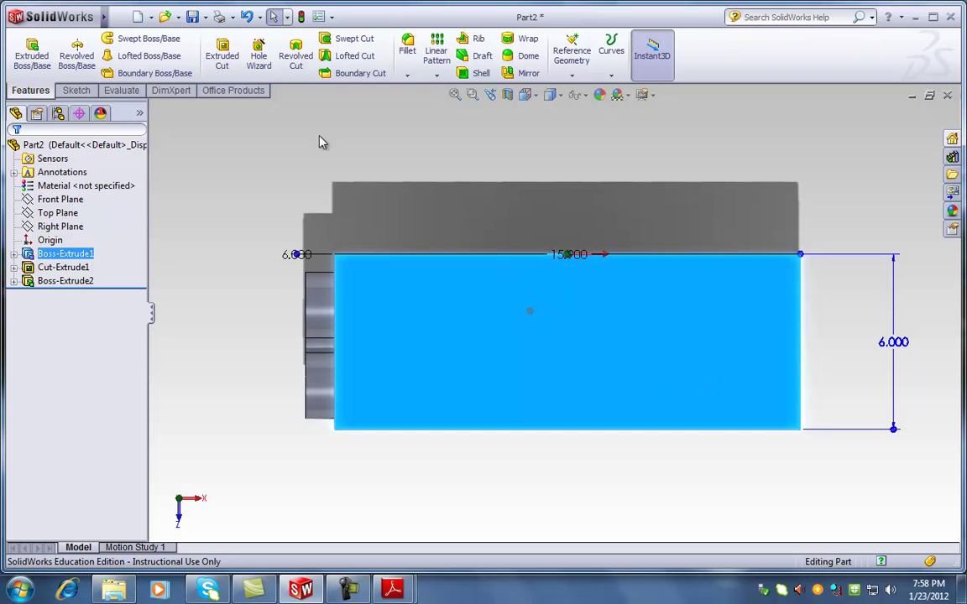
click(79, 91)
click(123, 37)
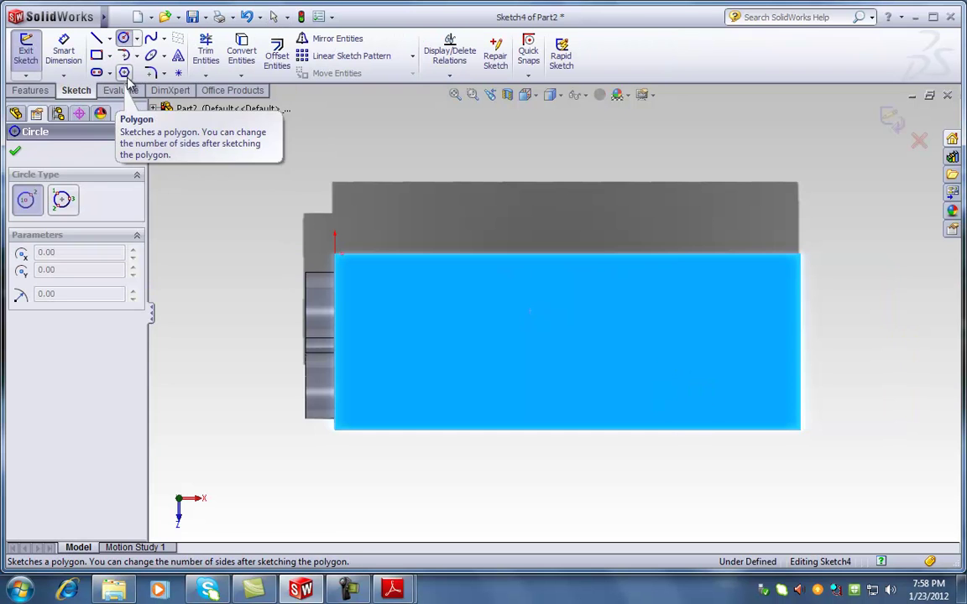
Step: Sketch two infinite construction lines on the face: a vertical through the long edge's midpoint and a horizontal near the short edge's middle
click(96, 39)
click(38, 319)
click(39, 337)
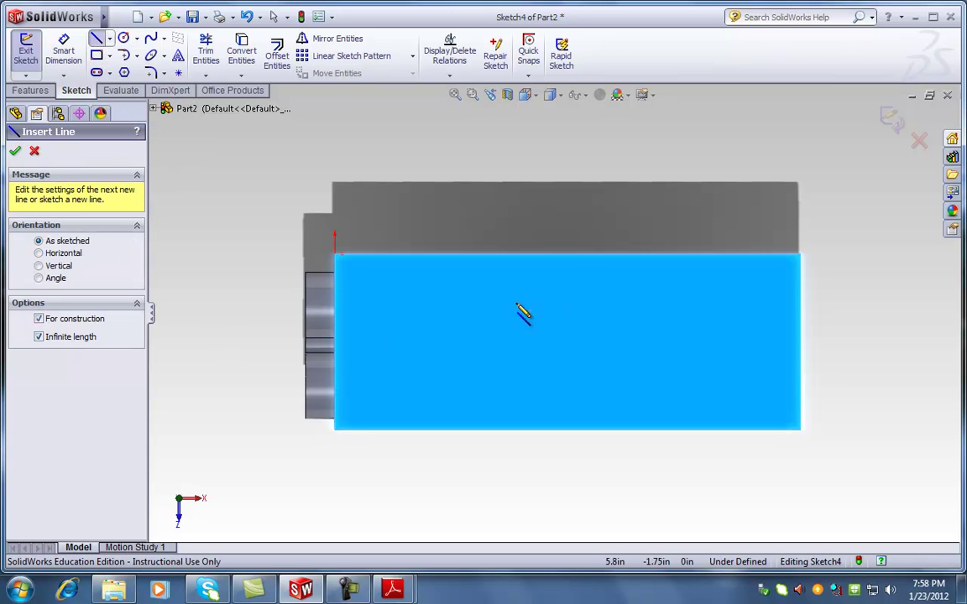
click(567, 254)
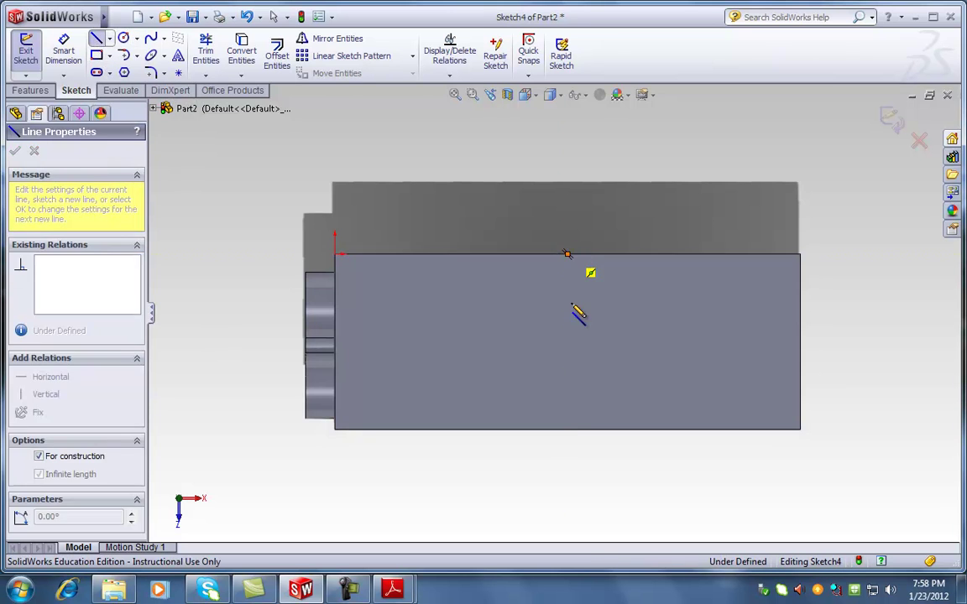
click(568, 440)
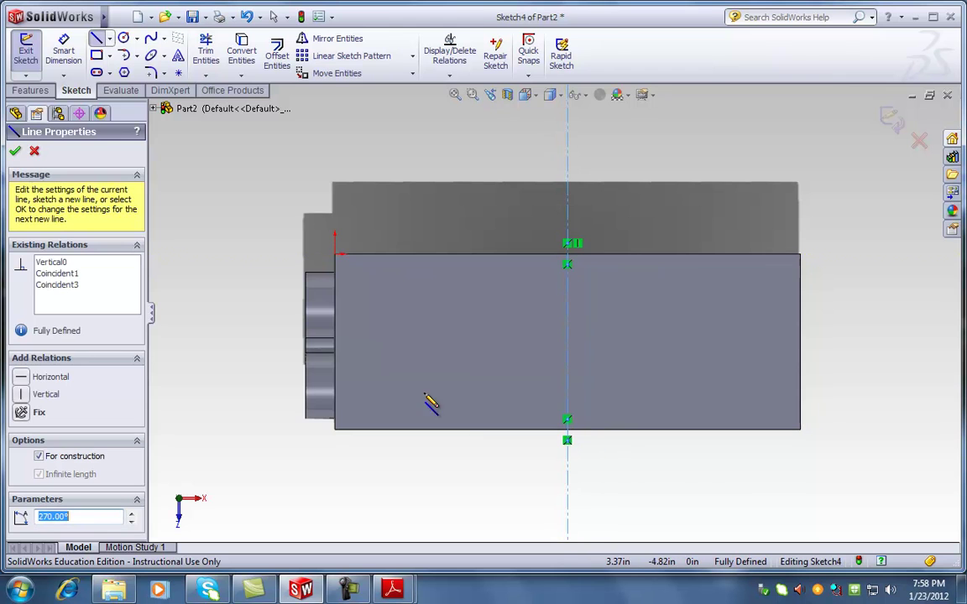
click(335, 345)
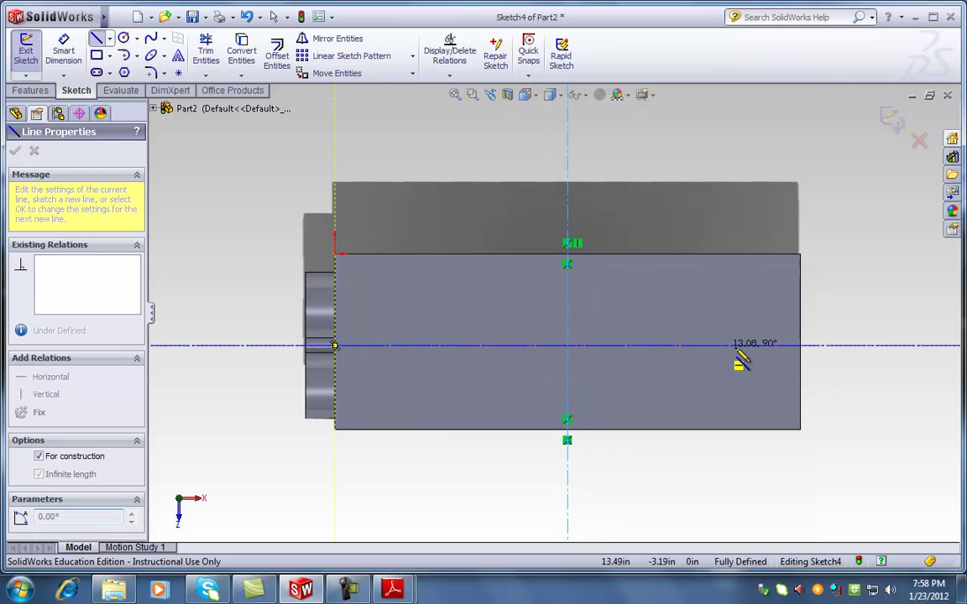
click(802, 357)
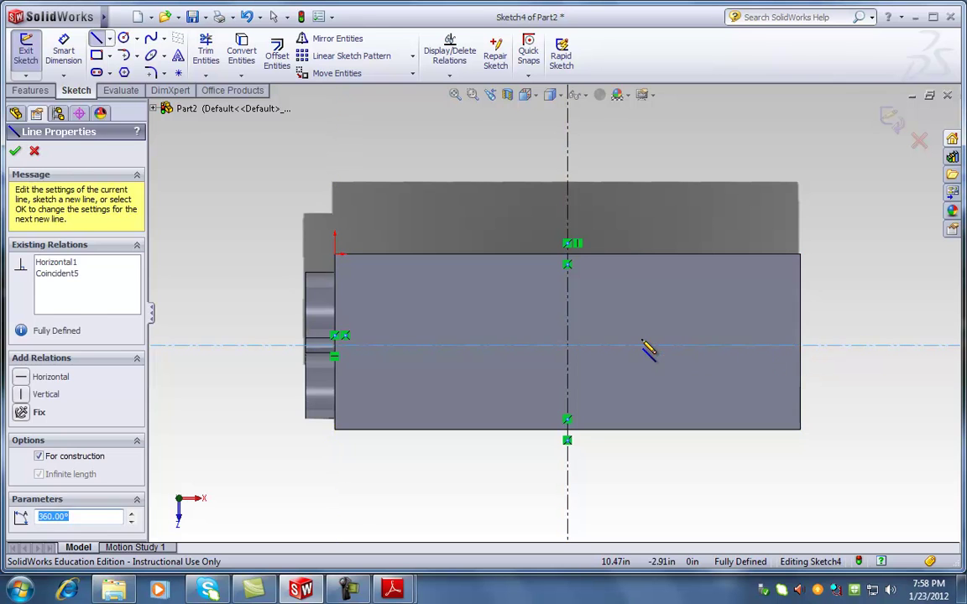
key(Escape)
Step: Sketch a circle about 2.57 in in diameter on the face, left of the vertical construction line
scroll(352, 296, up, 2)
scroll(368, 276, up, 1)
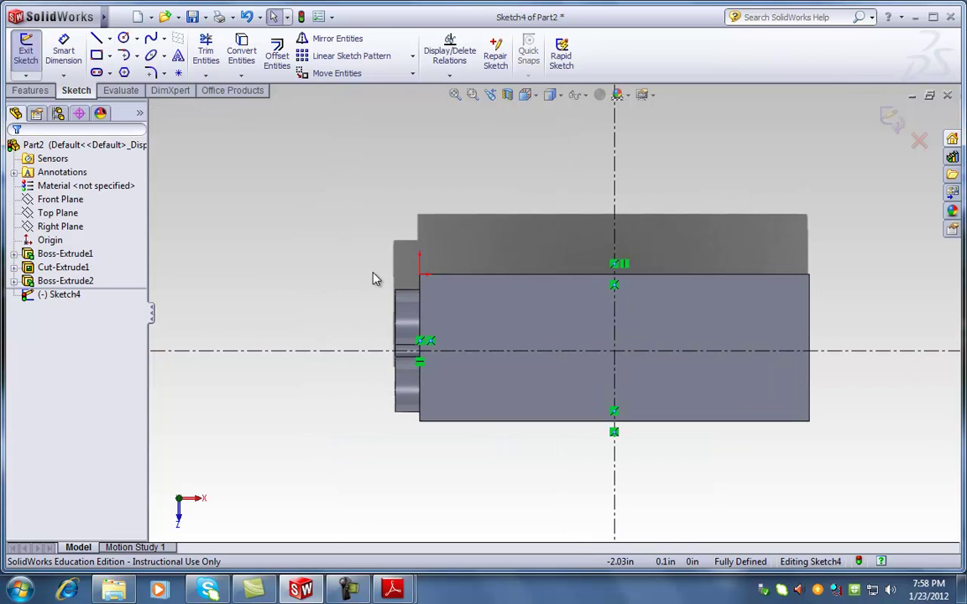
click(123, 38)
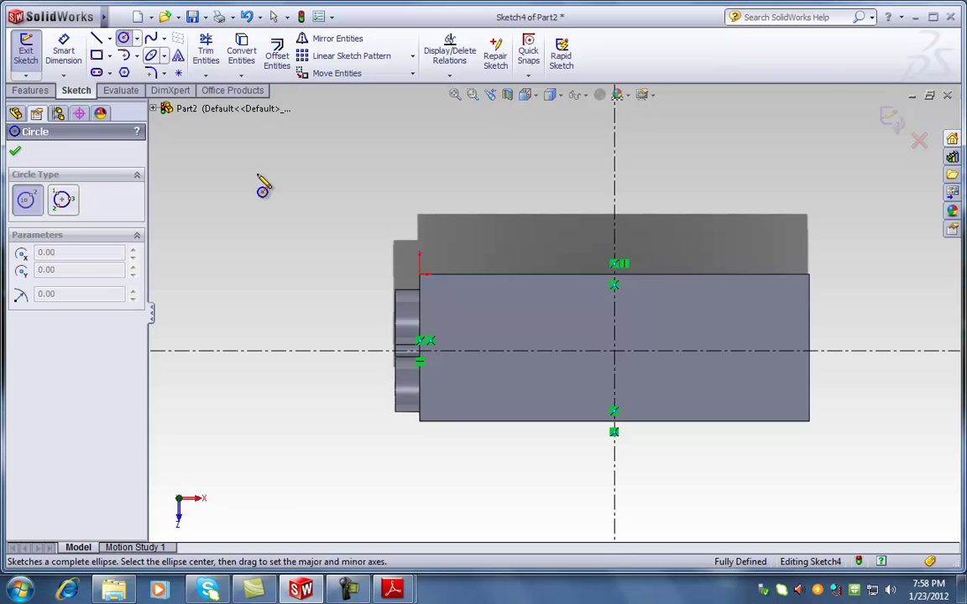
click(542, 319)
click(574, 351)
key(Escape)
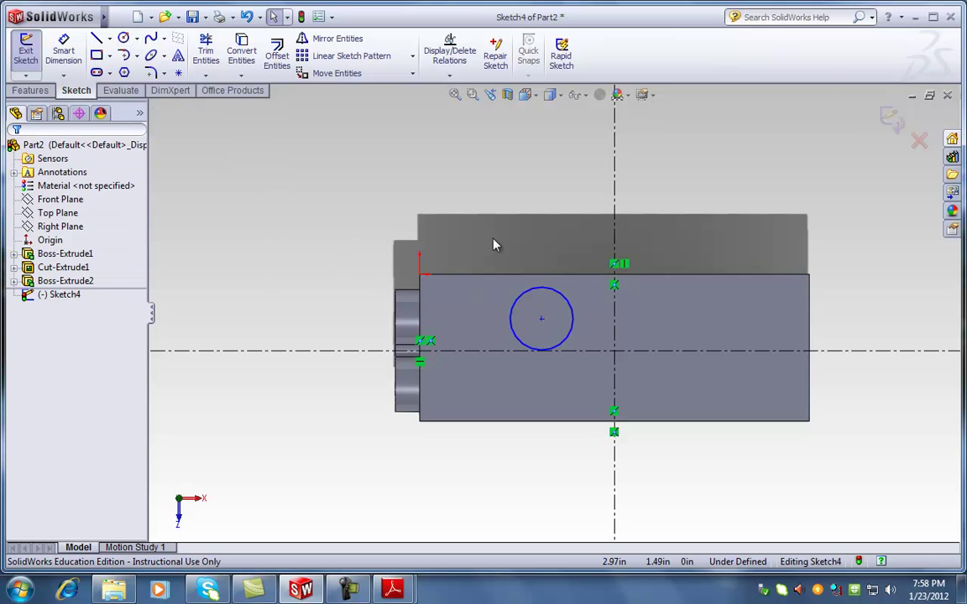
Step: Make the circle's center coincident with both the vertical and horizontal construction lines
scroll(556, 336, down, 2)
click(531, 305)
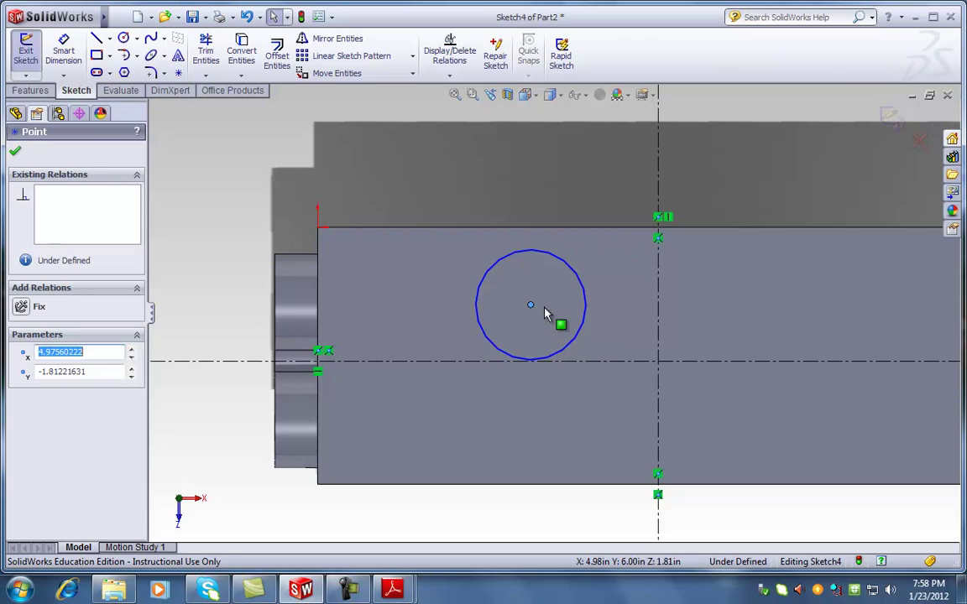
ctrl+click(658, 306)
click(23, 363)
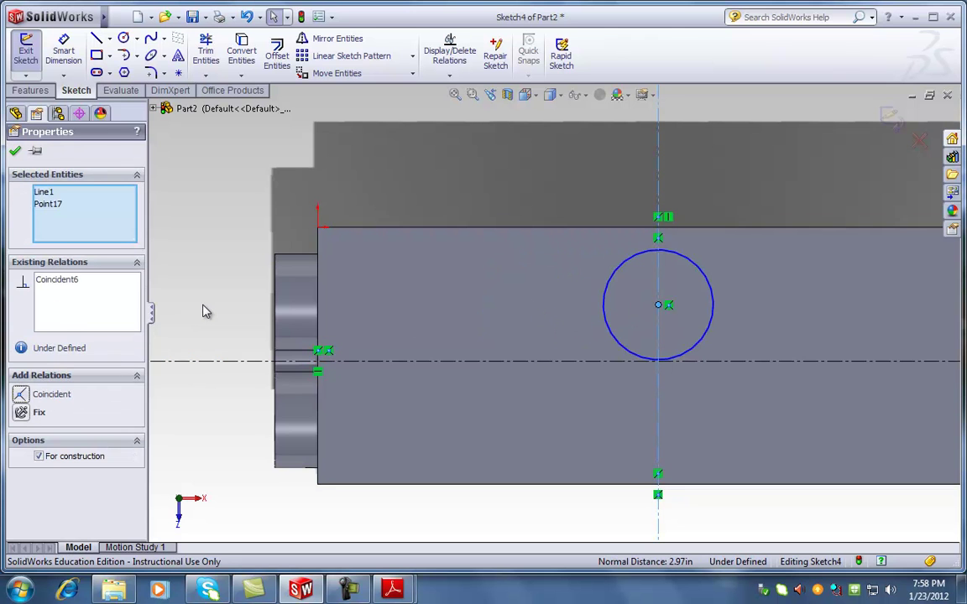
key(Escape)
click(658, 305)
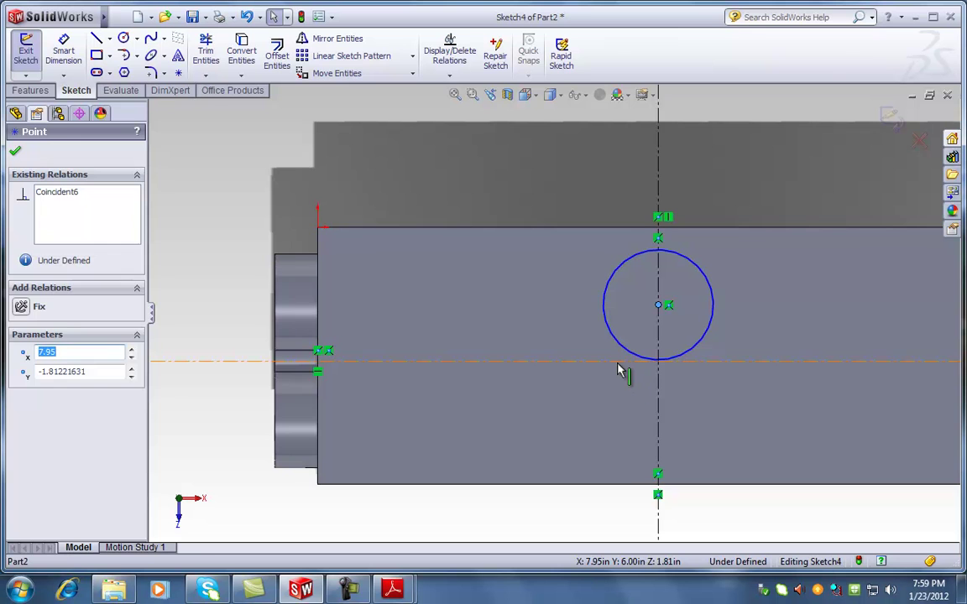
ctrl+click(623, 362)
click(21, 393)
key(Escape)
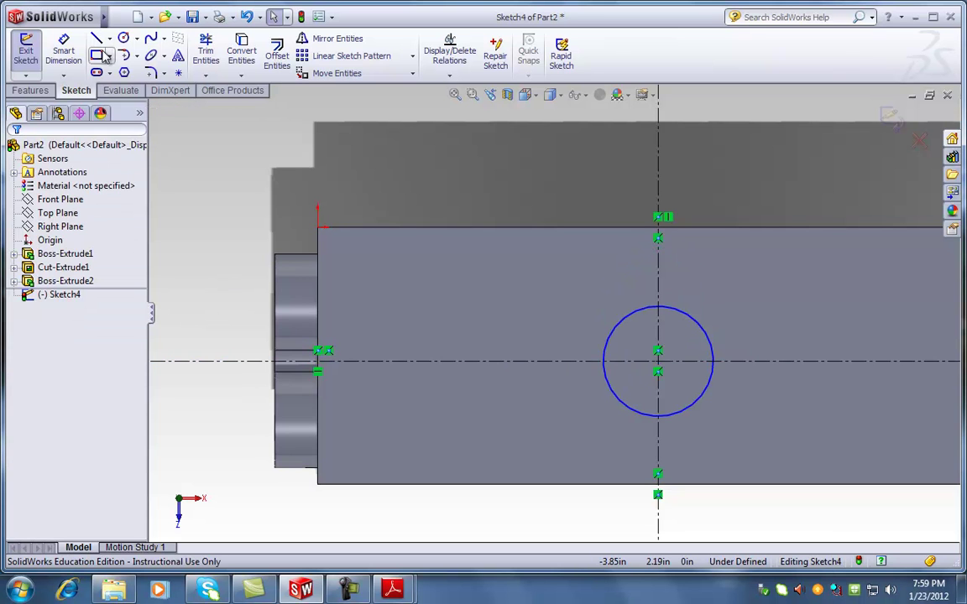
Step: Dimension the circle's diameter and set it to 3.5 in
click(63, 51)
click(705, 326)
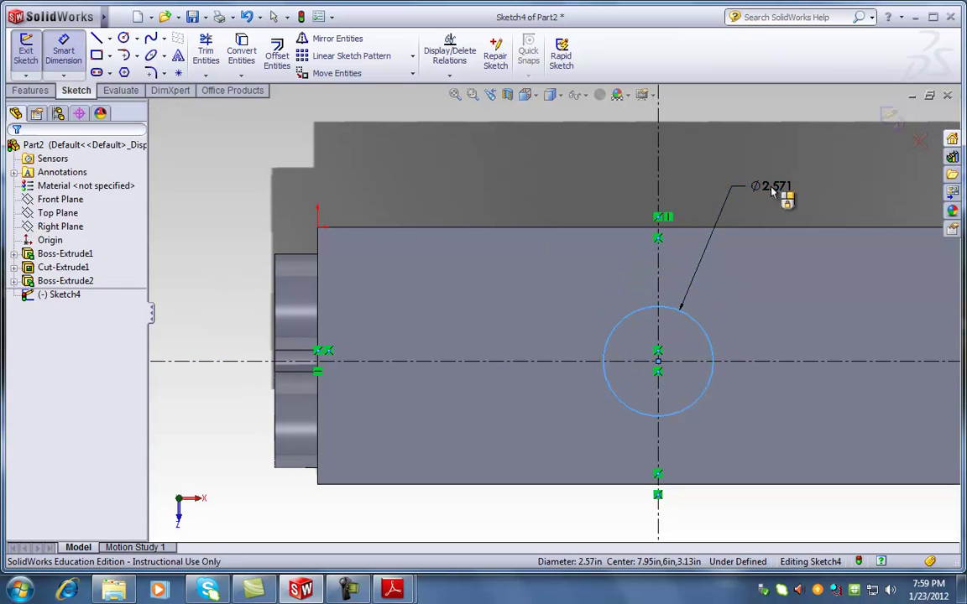
click(766, 192)
text(3.5)
key(Return)
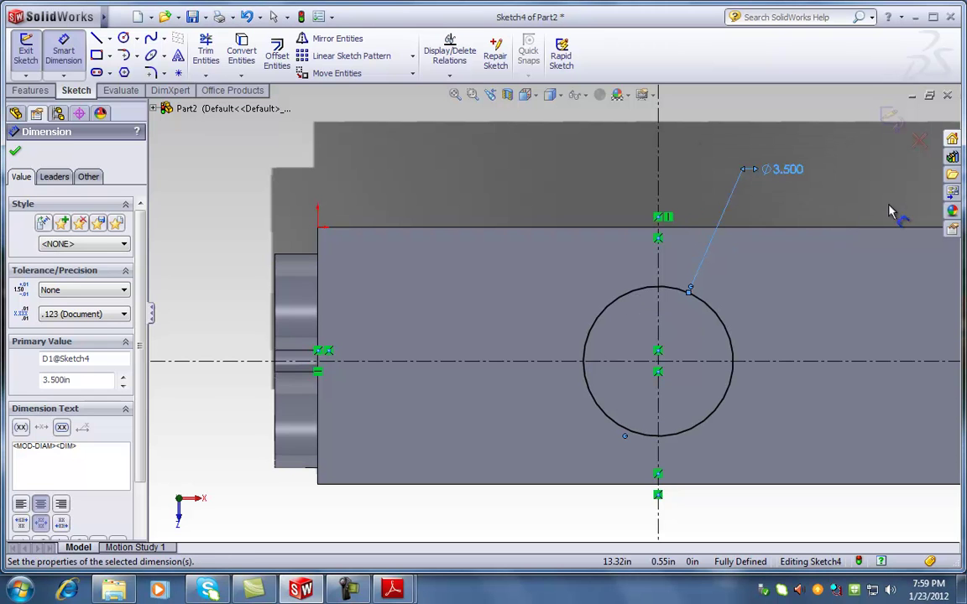
Step: Set the circle's diameter to 4 in and finish dimensioning
double_click(780, 173)
text(4)
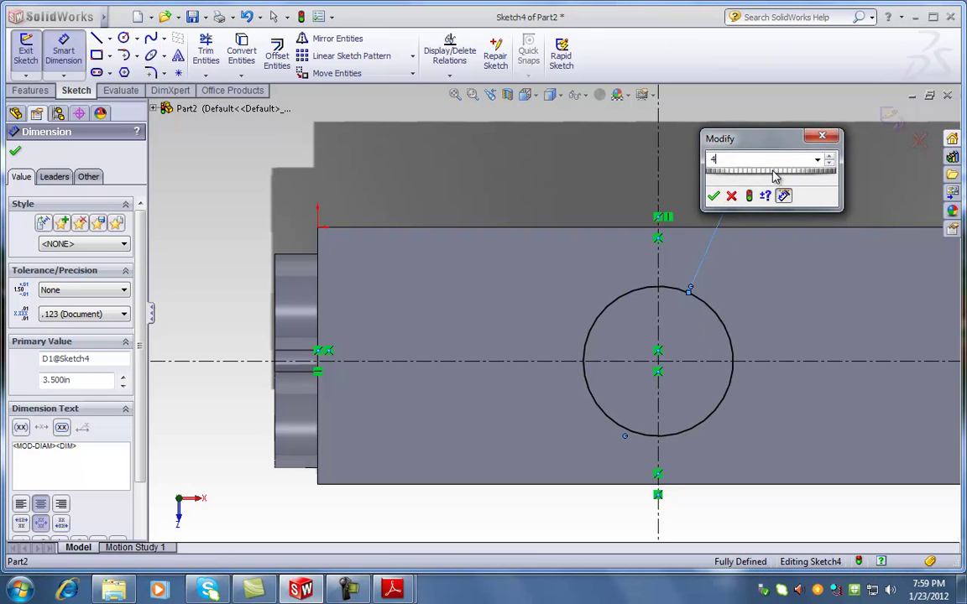
key(Return)
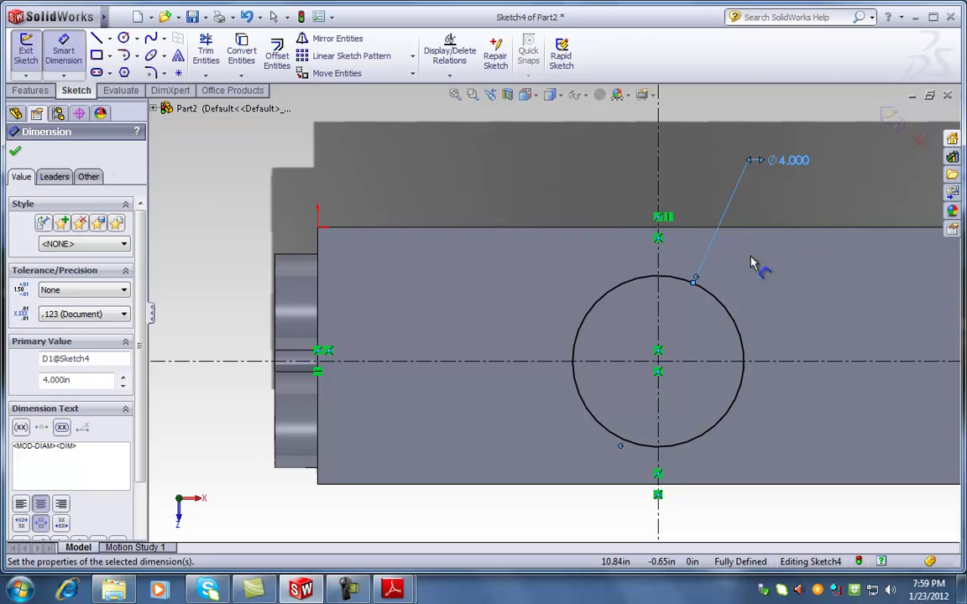
click(15, 152)
scroll(945, 328, up, 3)
scroll(840, 351, down, 2)
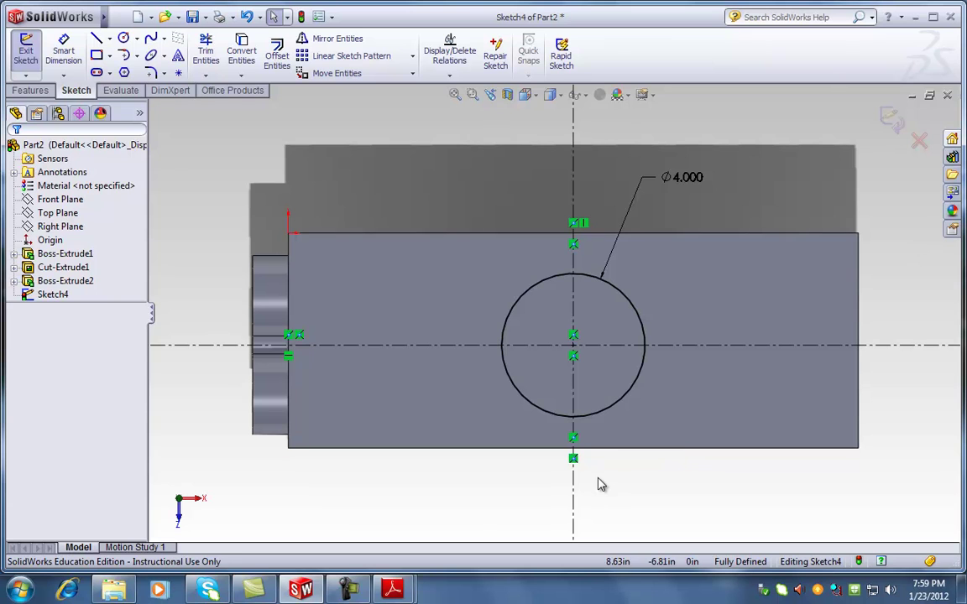
mouse_move(350, 591)
click(323, 536)
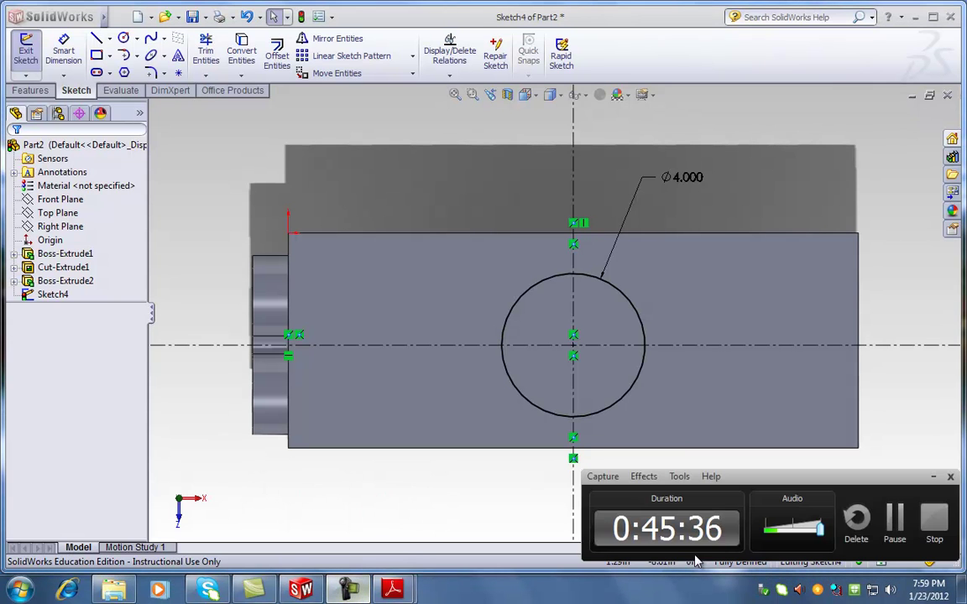